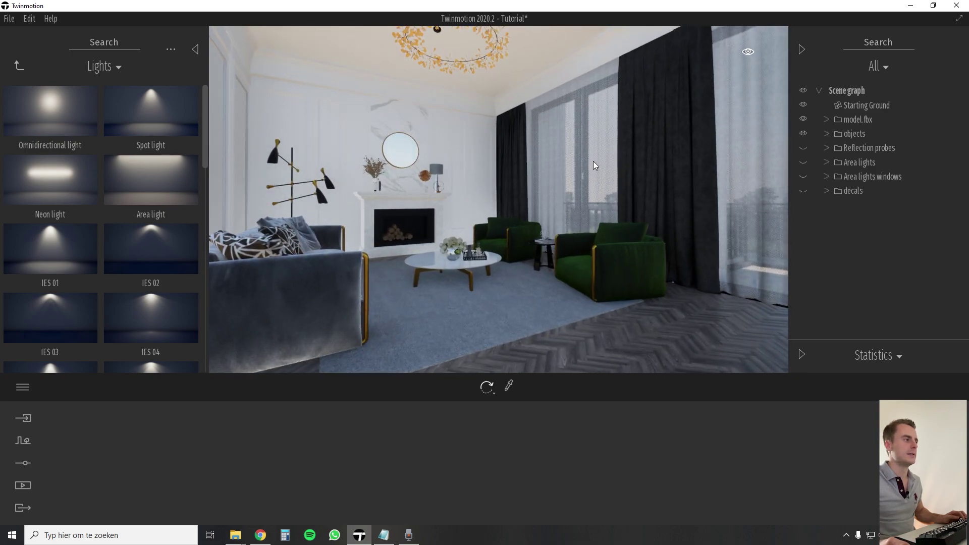
# Preview the room with the Reflection probes, Area lights, Area lights windows and decals folders shown, and hide them again.
pyautogui.scroll(-3, 495, 199)
pyautogui.scroll(2, 495, 198)
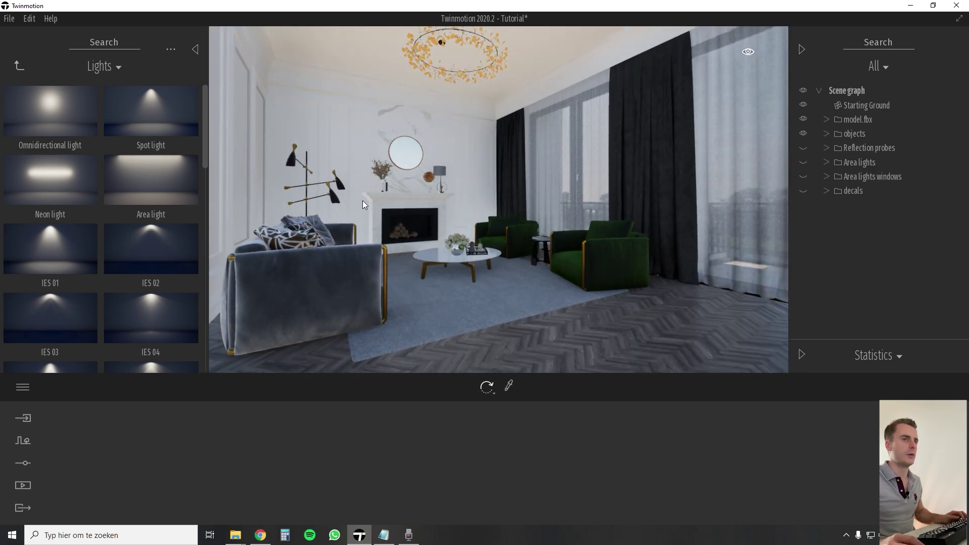
pyautogui.moveTo(458, 269); pyautogui.dragTo(482, 260, button='right')
pyautogui.moveTo(479, 254); pyautogui.dragTo(453, 249)
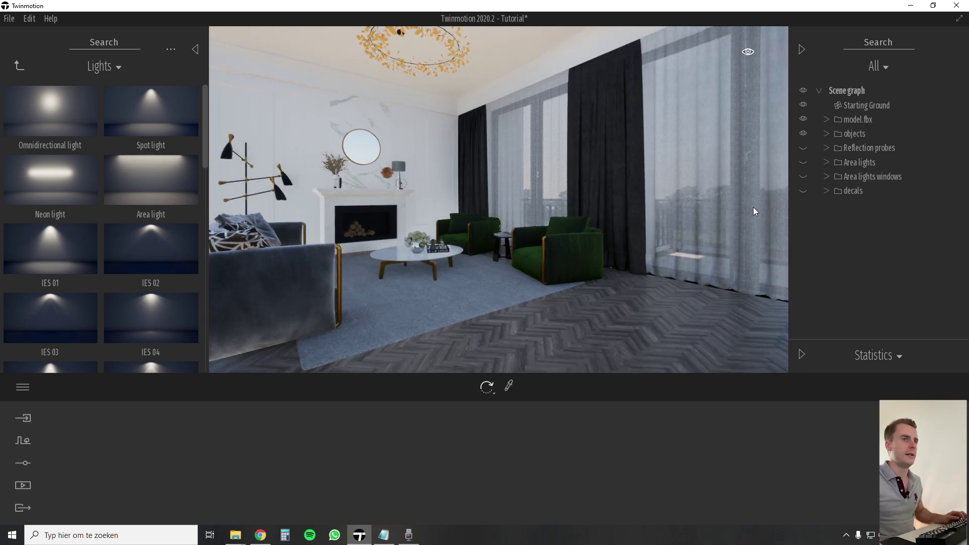
pyautogui.click(803, 162)
pyautogui.click(803, 176)
pyautogui.click(803, 190)
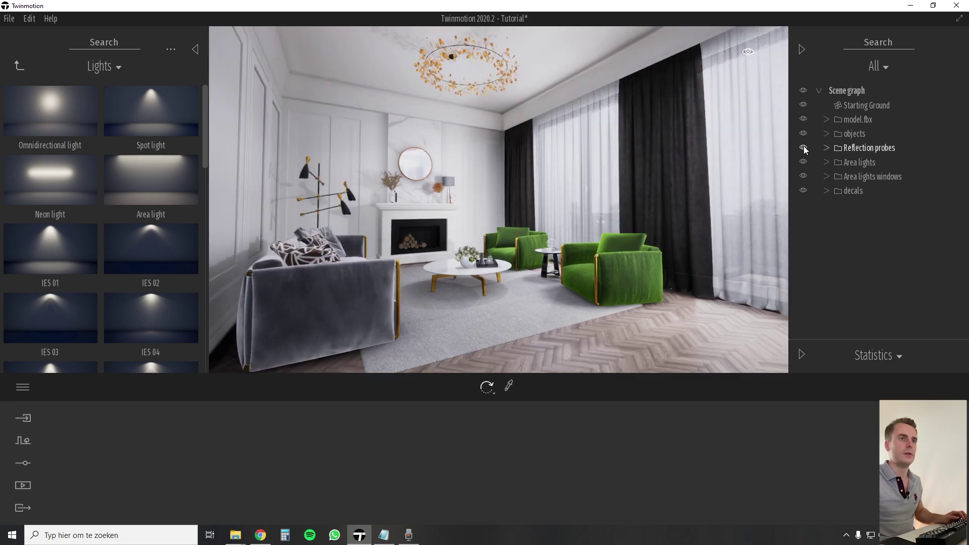
pyautogui.click(803, 148)
pyautogui.click(803, 162)
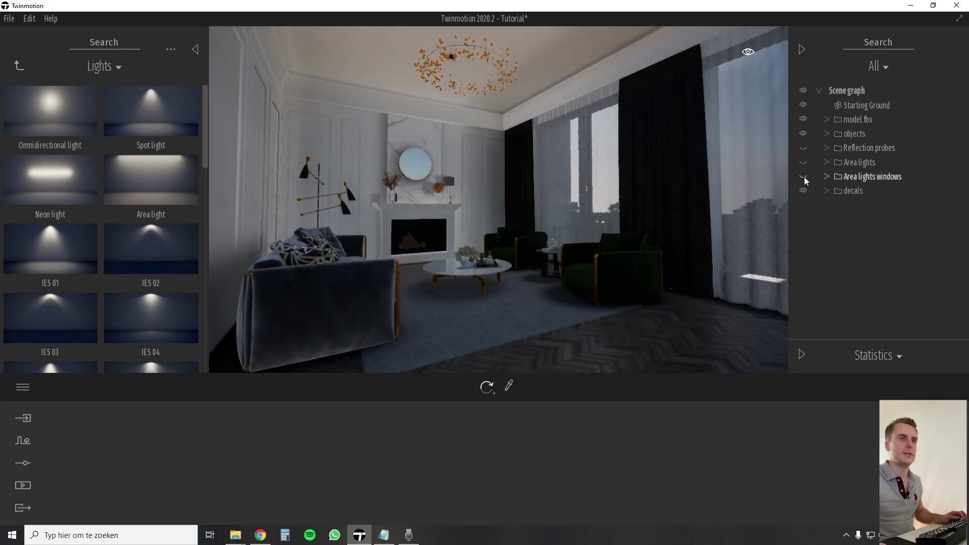
pyautogui.click(803, 176)
pyautogui.click(803, 190)
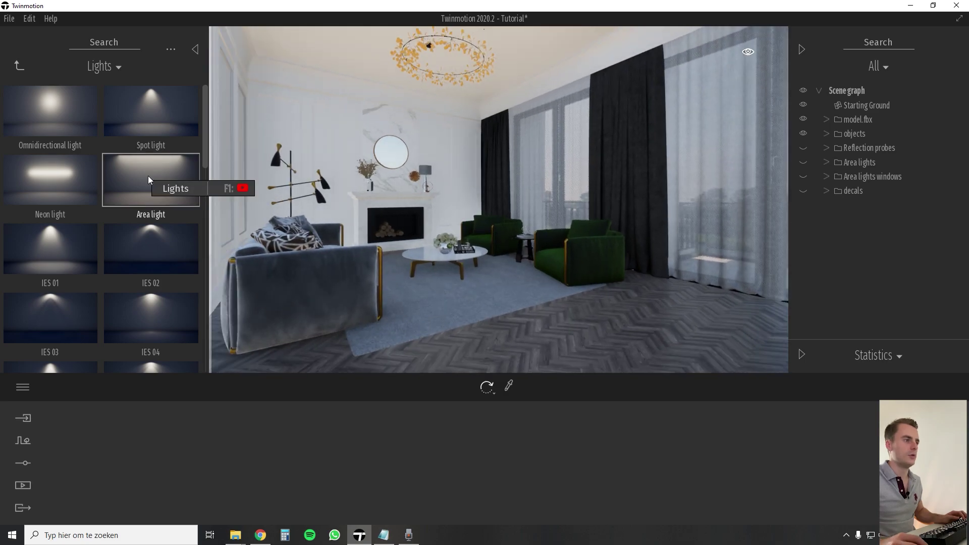
# Place an area light over the living room floor and set its width to 3.5 m and length to 4.5 m.
pyautogui.moveTo(147, 176); pyautogui.dragTo(465, 302)
pyautogui.moveTo(465, 256); pyautogui.dragTo(466, 91)
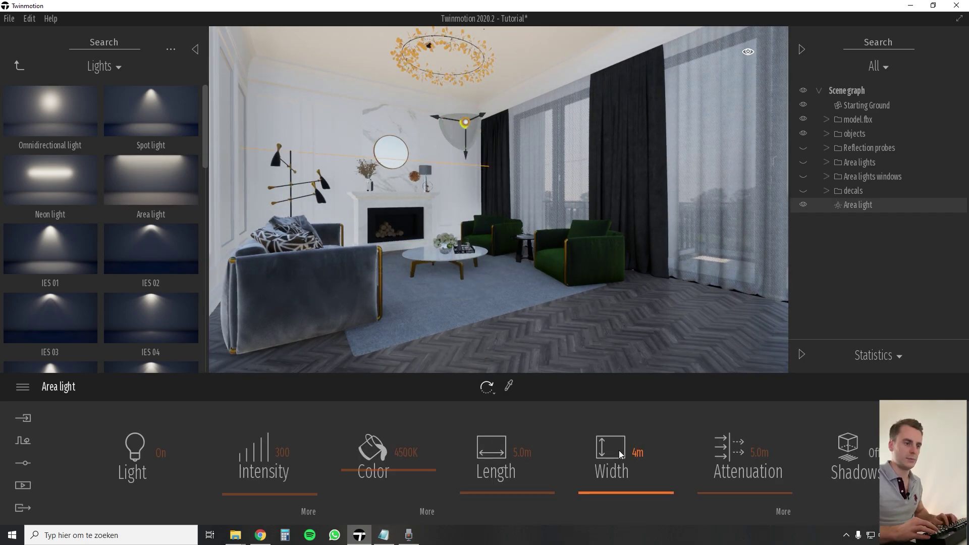
pyautogui.click(637, 452)
pyautogui.write('3.5')
pyautogui.press('Return')
pyautogui.click(523, 451)
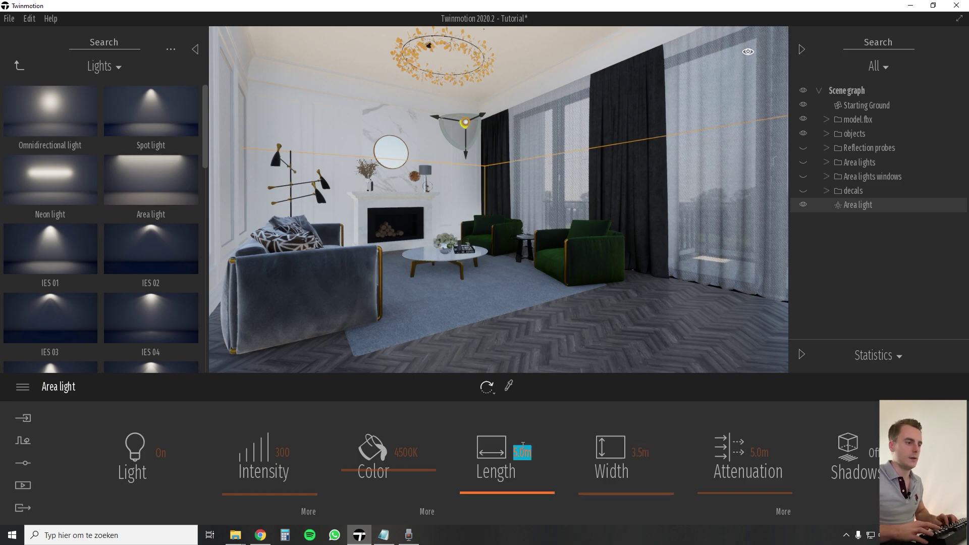
pyautogui.write('4.5')
pyautogui.press('Return')
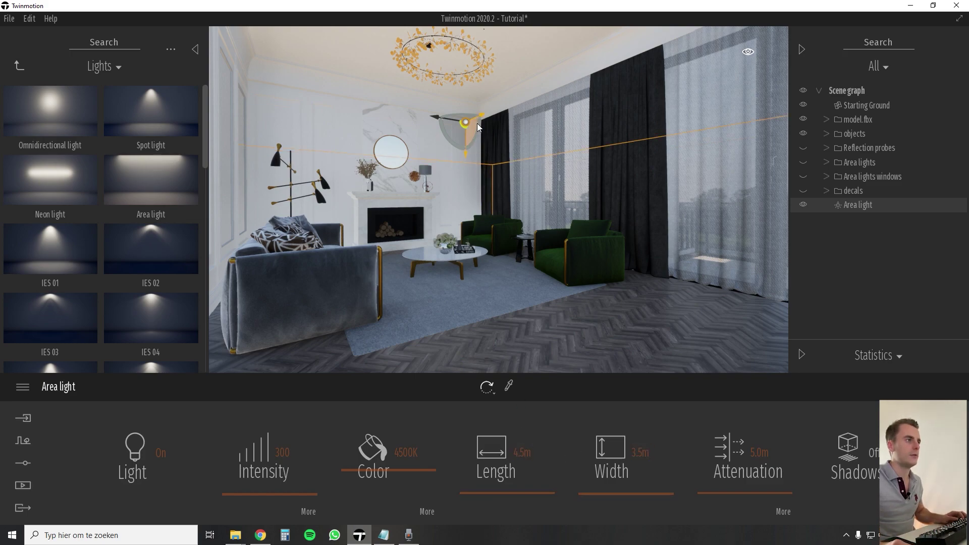
# Reposition the area light up at the ceiling above the seating area and set its width to 3.2 m.
pyautogui.moveTo(478, 127); pyautogui.dragTo(468, 123)
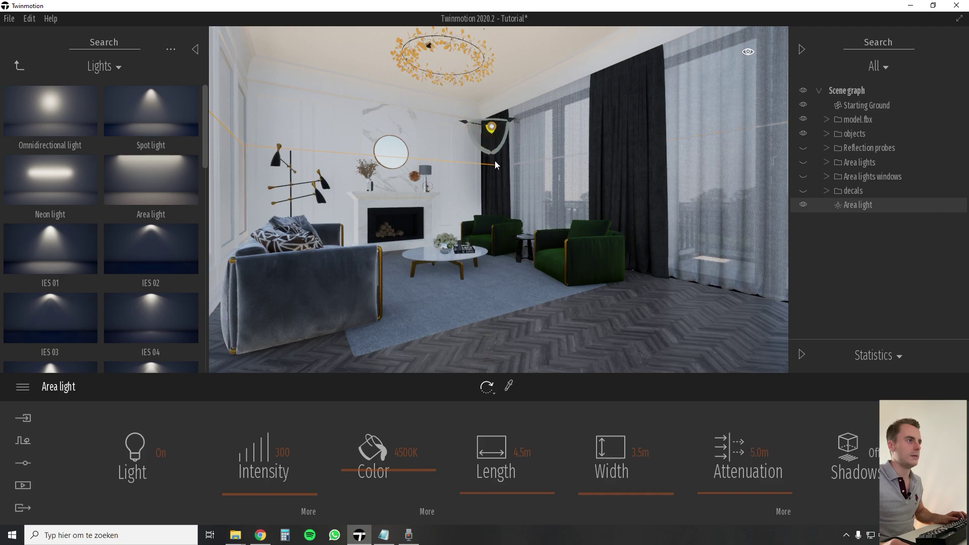
pyautogui.moveTo(494, 164); pyautogui.dragTo(489, 55)
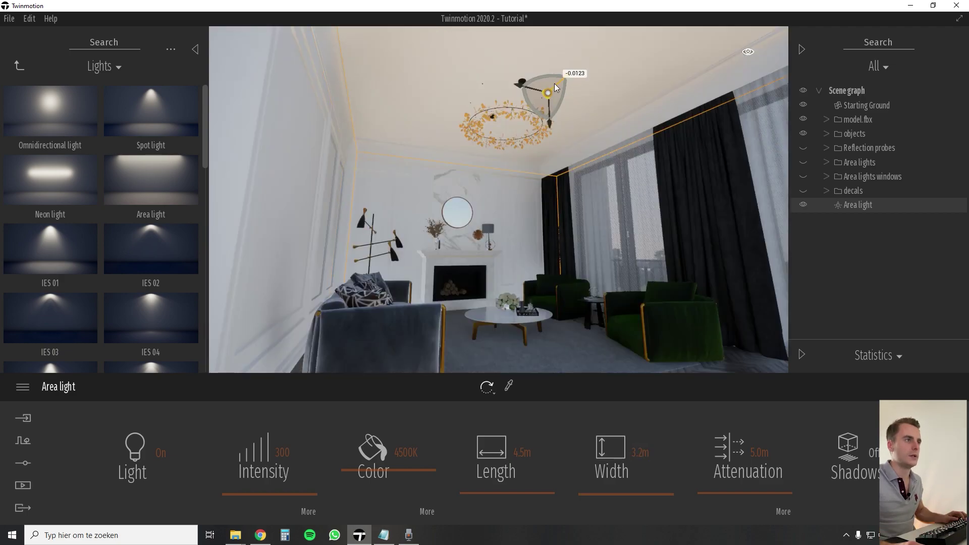
pyautogui.moveTo(554, 84); pyautogui.dragTo(538, 98)
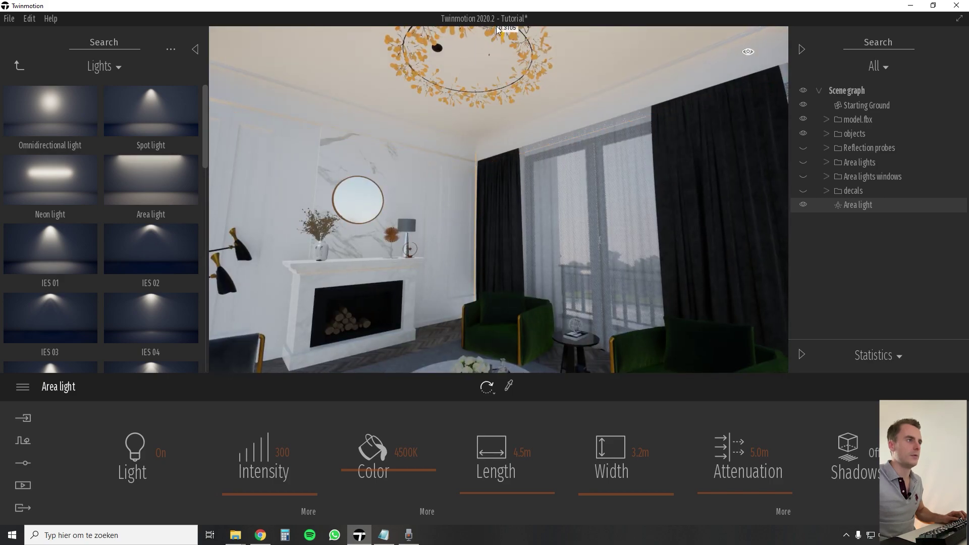
# Set the ceiling area light's intensity to 100000 and its color temperature to 8000 K.
pyautogui.click(286, 452)
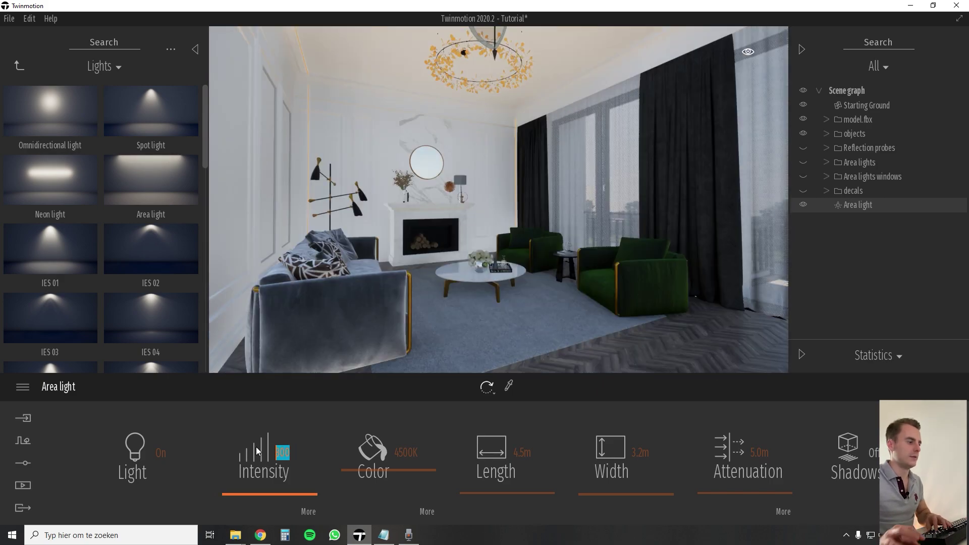
pyautogui.write('5000')
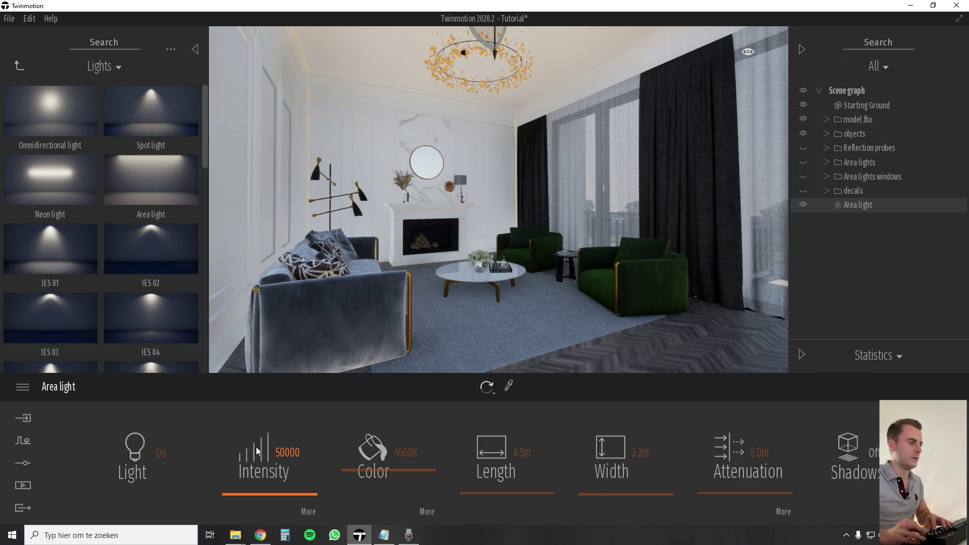
pyautogui.write('0')
pyautogui.press('Return')
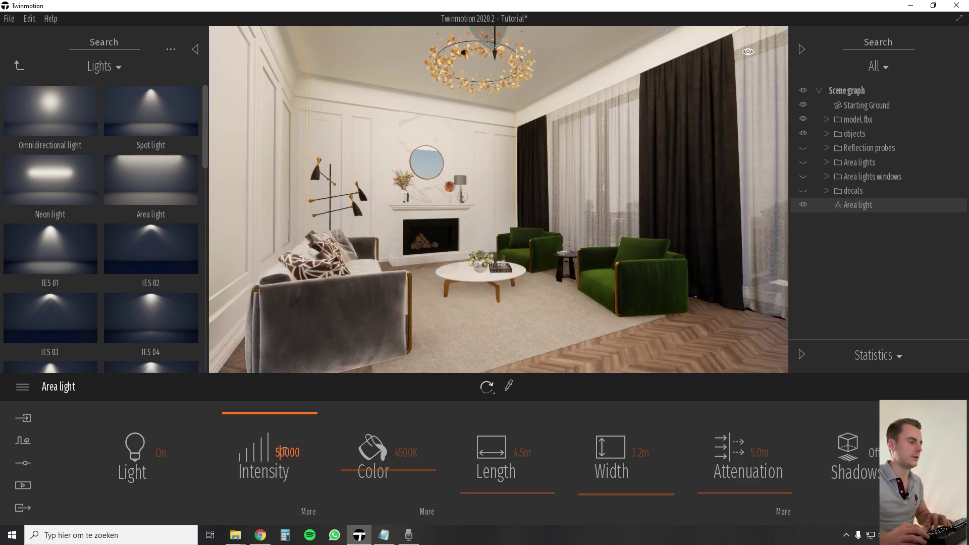
pyautogui.press('Return')
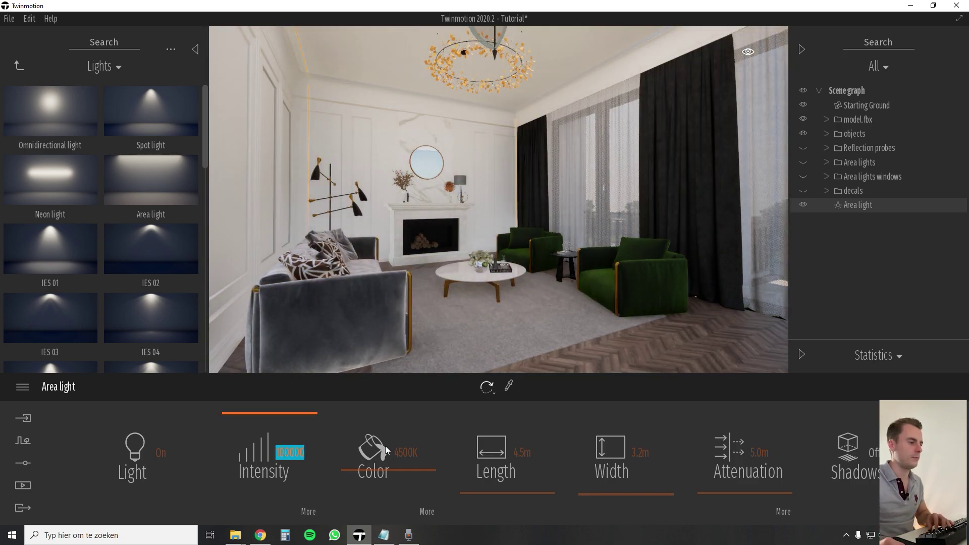
pyautogui.click(407, 452)
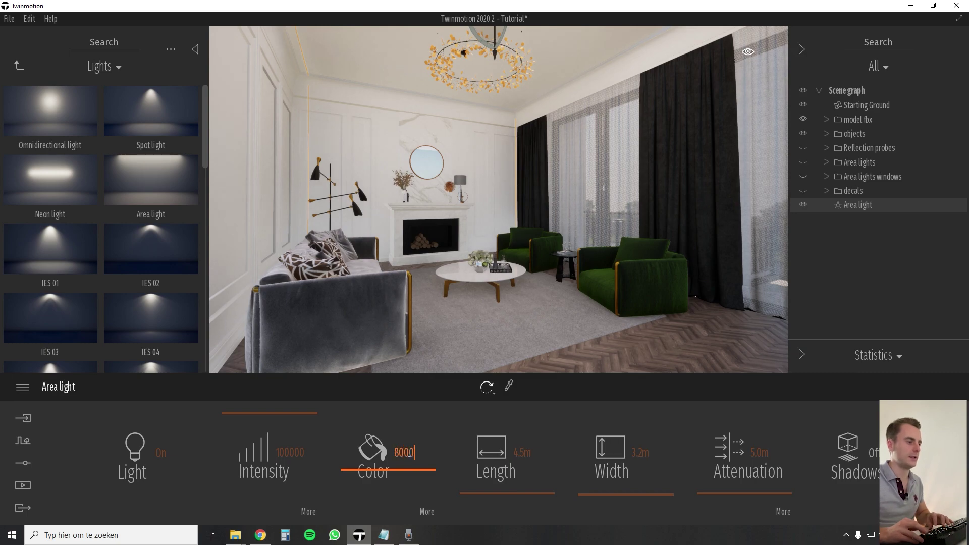
pyautogui.write('8000')
pyautogui.press('Return')
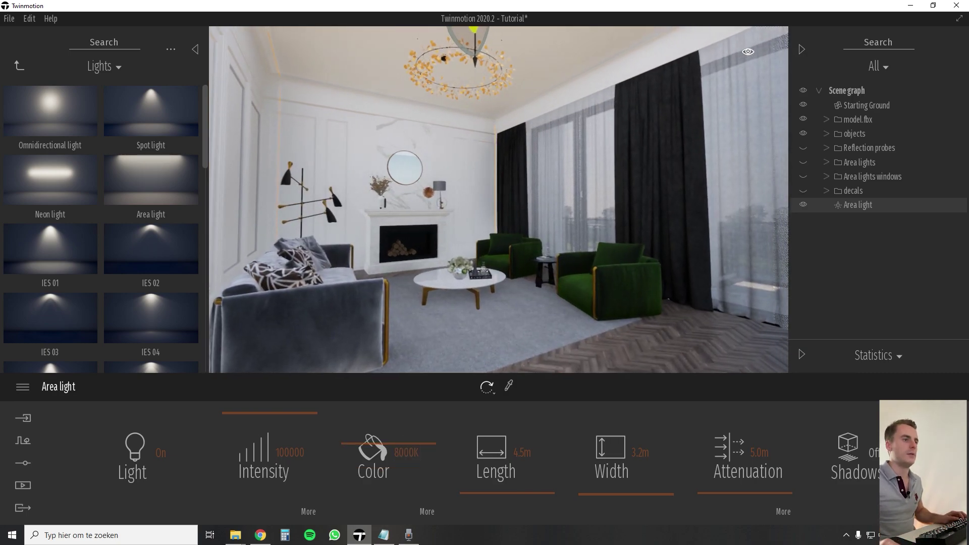
# Duplicate the ceiling area light as an independent copy and move the duplicate slightly lower.
pyautogui.moveTo(499, 199); pyautogui.dragTo(454, 206, button='right')
pyautogui.hotkey('ctrl', 'v')
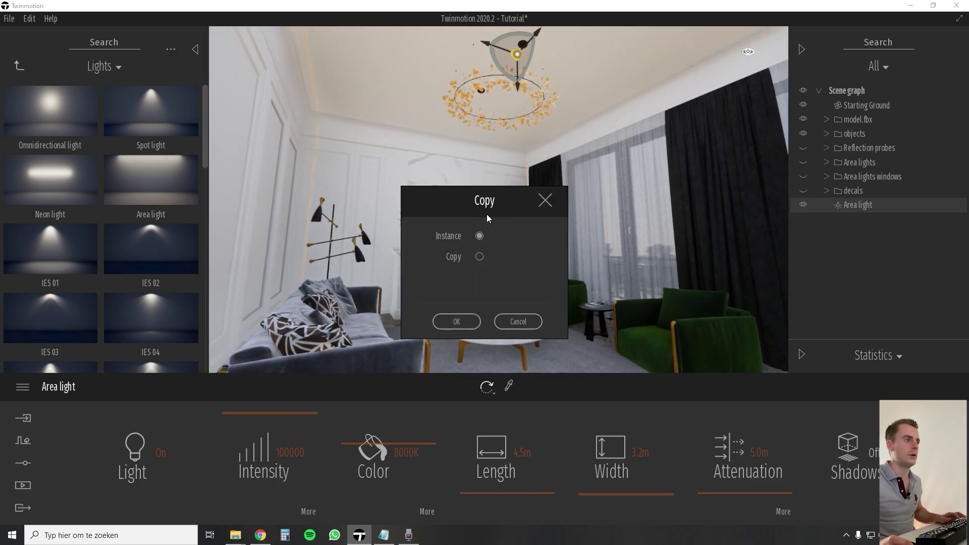
pyautogui.click(480, 256)
pyautogui.click(457, 321)
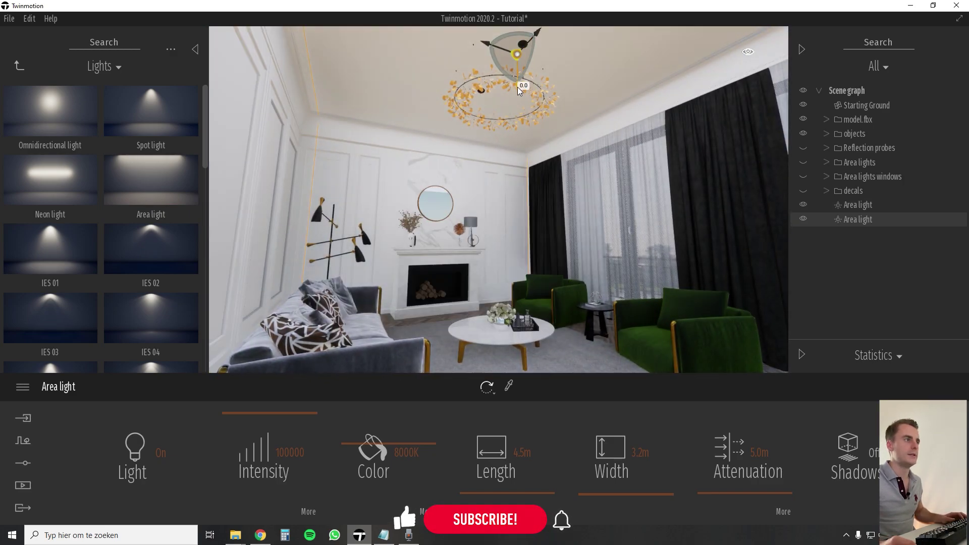
pyautogui.moveTo(516, 85); pyautogui.dragTo(512, 116)
# Examine the room's walls and ceiling, comparing the lighting with the second area light hidden and shown.
pyautogui.press('w')
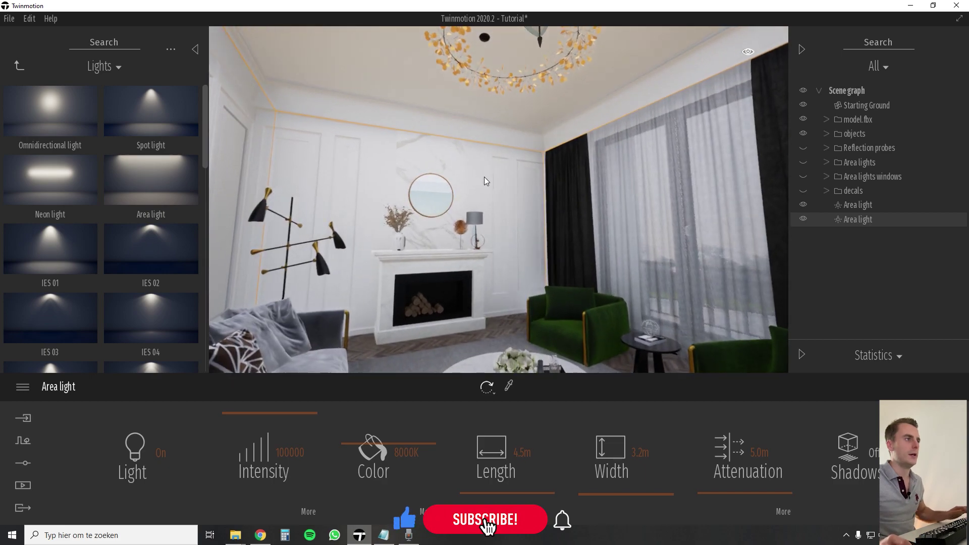
pyautogui.press('Escape')
pyautogui.moveTo(483, 177); pyautogui.dragTo(483, 172, button='right')
pyautogui.press('w')
pyautogui.press('a')
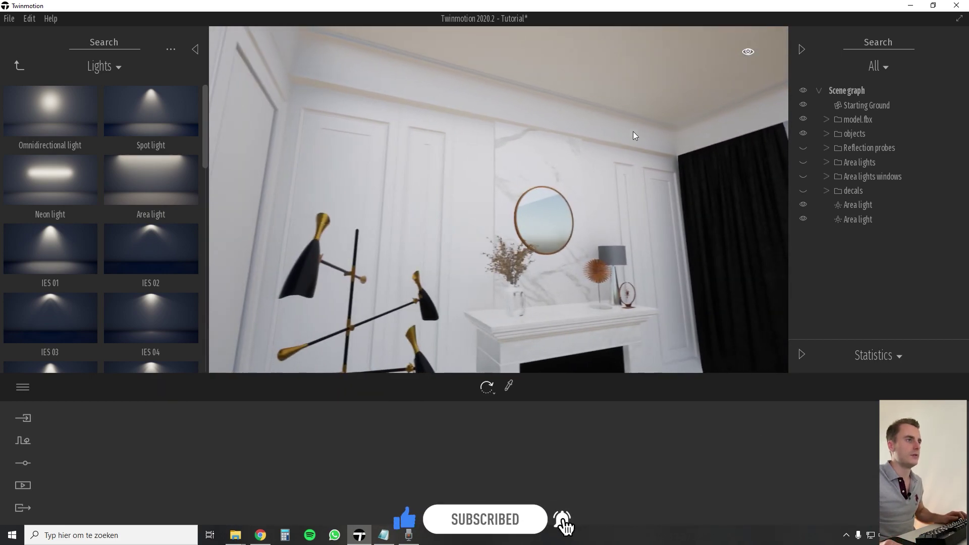
pyautogui.press('s')
pyautogui.moveTo(525, 117); pyautogui.dragTo(548, 129, button='right')
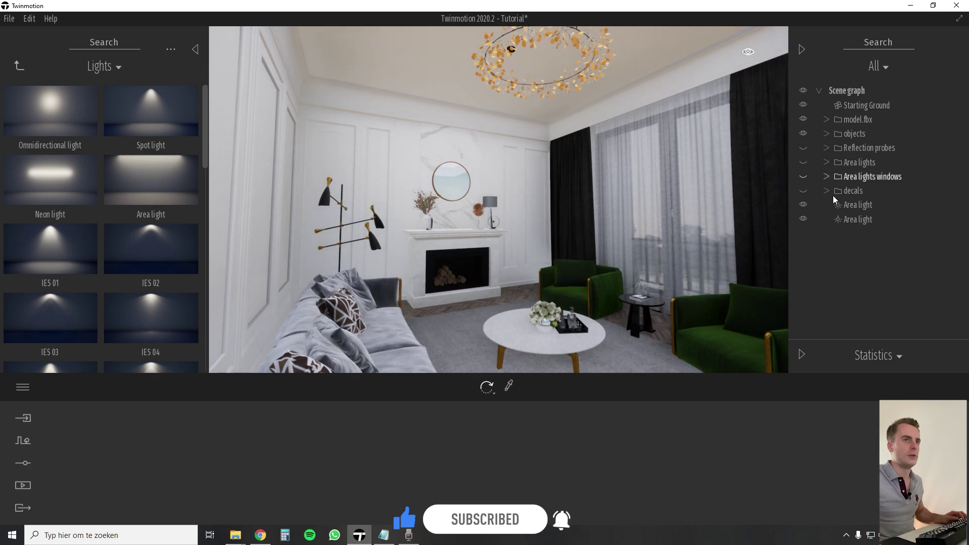
pyautogui.click(803, 219)
pyautogui.click(803, 218)
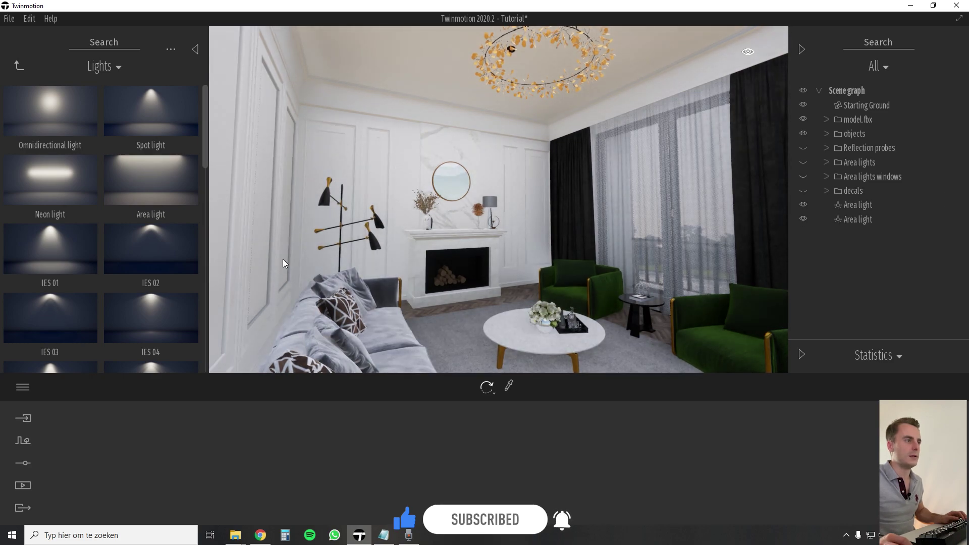
pyautogui.moveTo(442, 74); pyautogui.dragTo(455, 83, button='right')
pyautogui.press('s')
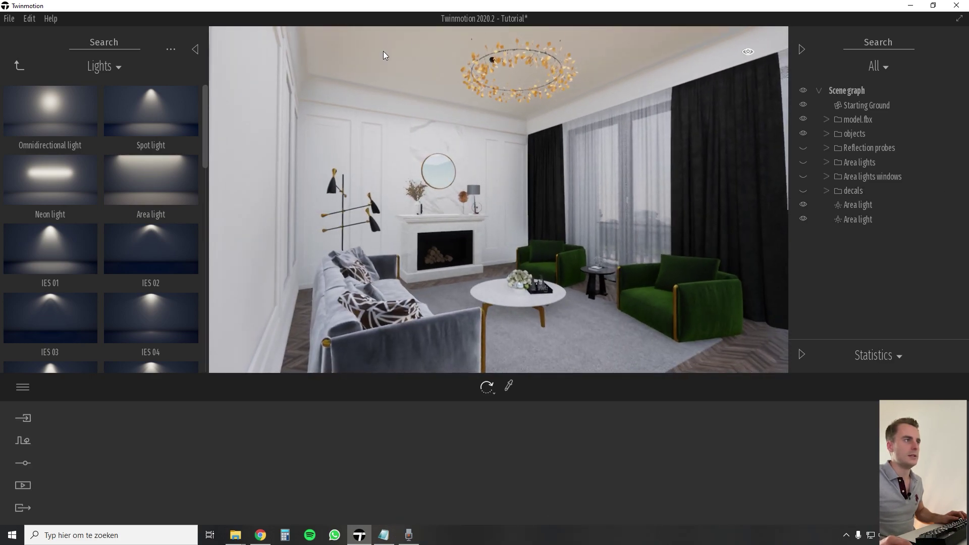
pyautogui.moveTo(383, 50); pyautogui.dragTo(394, 60, button='right')
# Duplicate the second area light as a copy, rotate it to face the ceiling and position it below the chandelier.
pyautogui.click(853, 219)
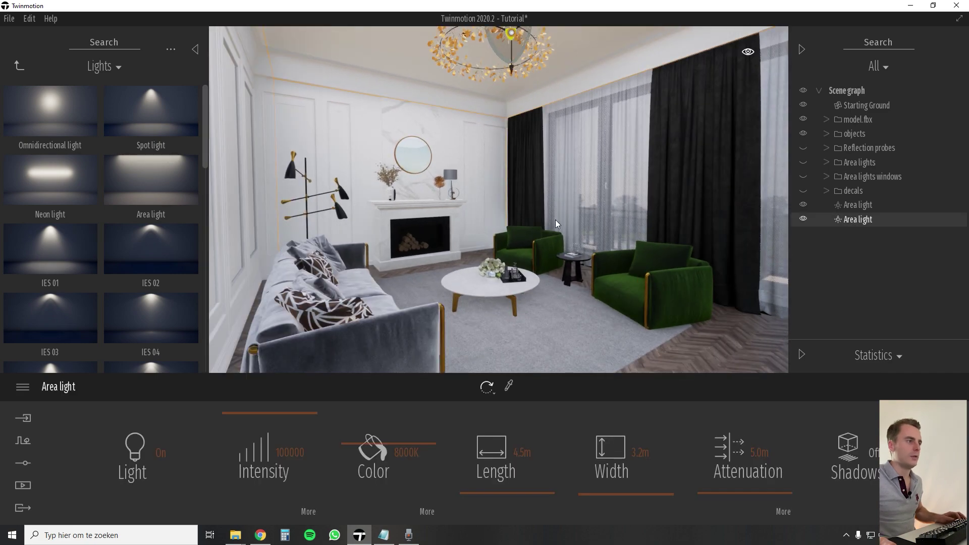
pyautogui.hotkey('ctrl', 'v')
pyautogui.click(477, 259)
pyautogui.click(457, 322)
pyautogui.moveTo(510, 70); pyautogui.dragTo(492, 227)
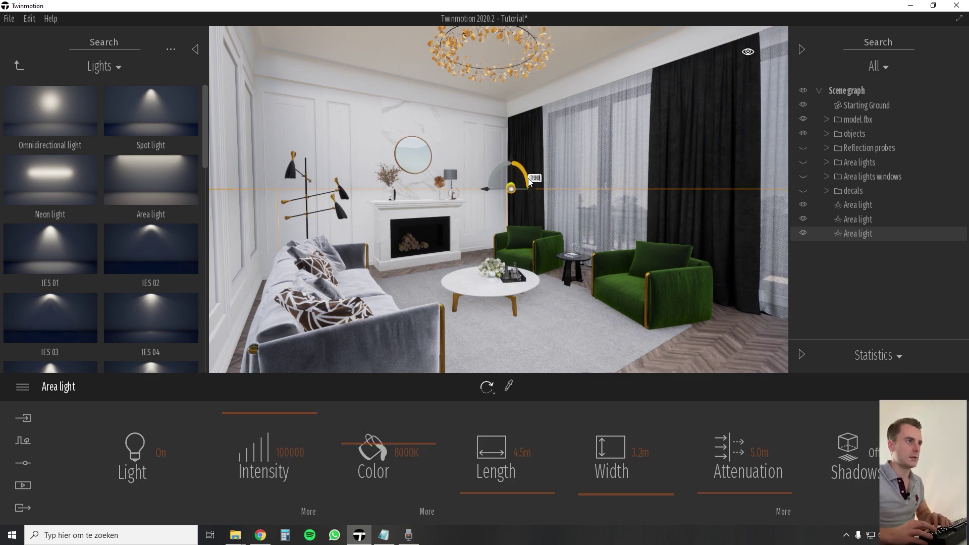
pyautogui.press('Return')
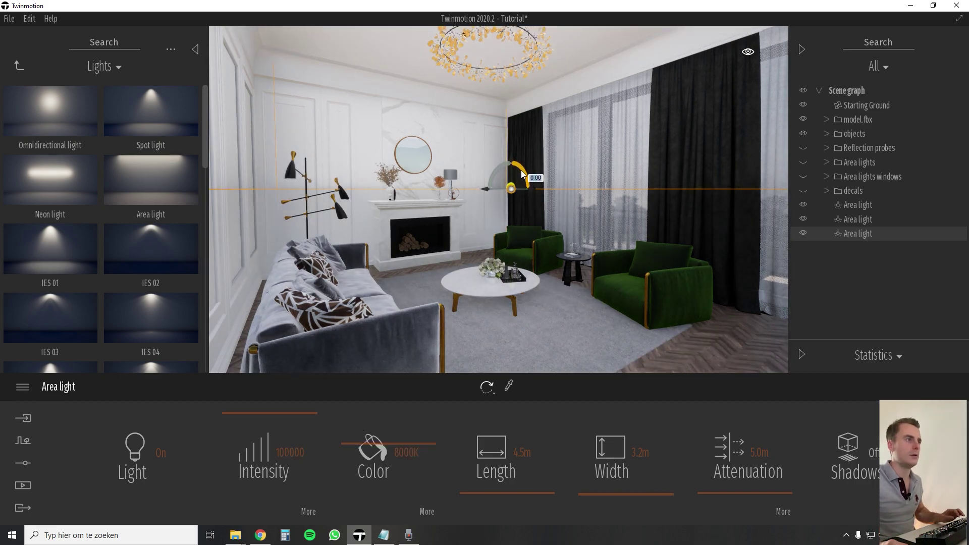
pyautogui.moveTo(512, 158); pyautogui.dragTo(488, 48)
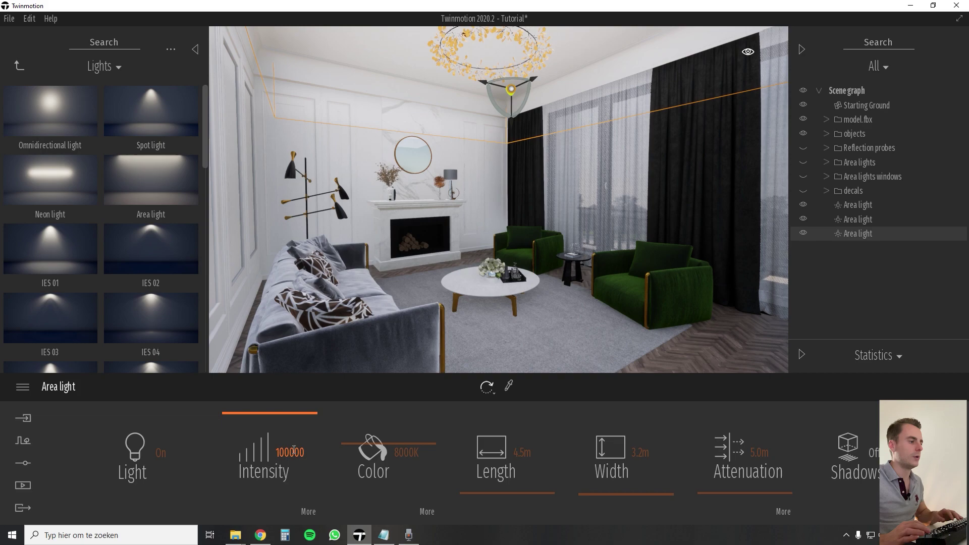
# Set the upward-facing area light's intensity to 10000 and check its effect by hiding and showing it.
pyautogui.press('Escape')
pyautogui.press('Escape')
pyautogui.moveTo(462, 248); pyautogui.dragTo(465, 240, button='right')
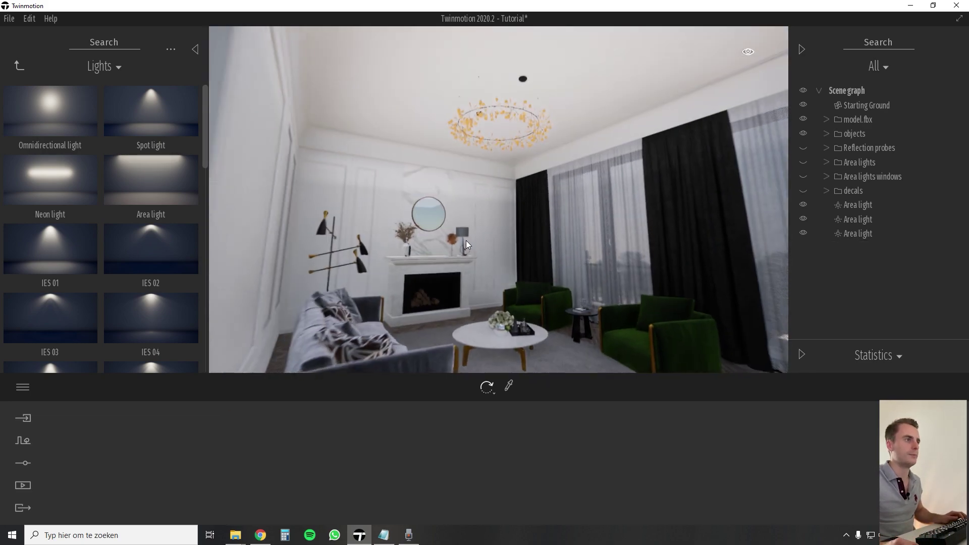
pyautogui.click(305, 454)
pyautogui.press('BackSpace')
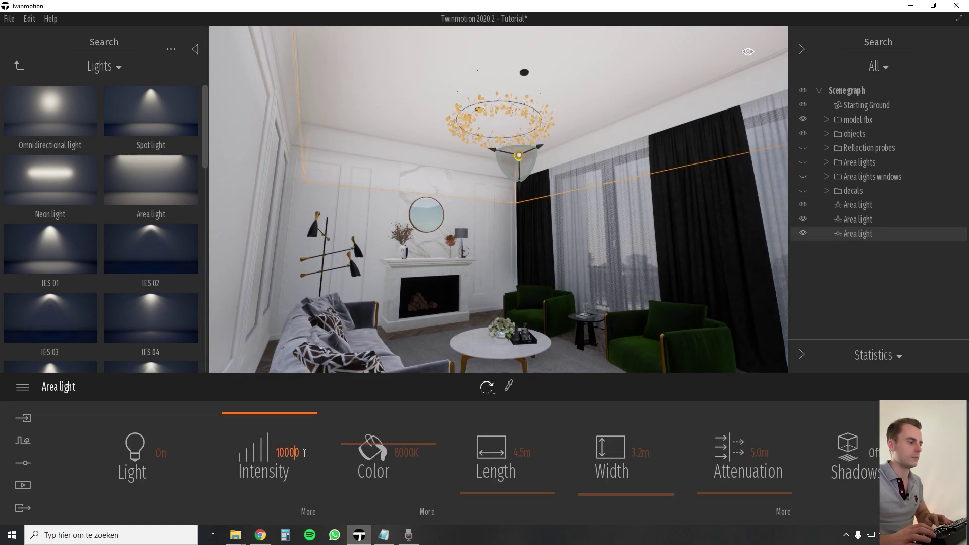
pyautogui.press('Return')
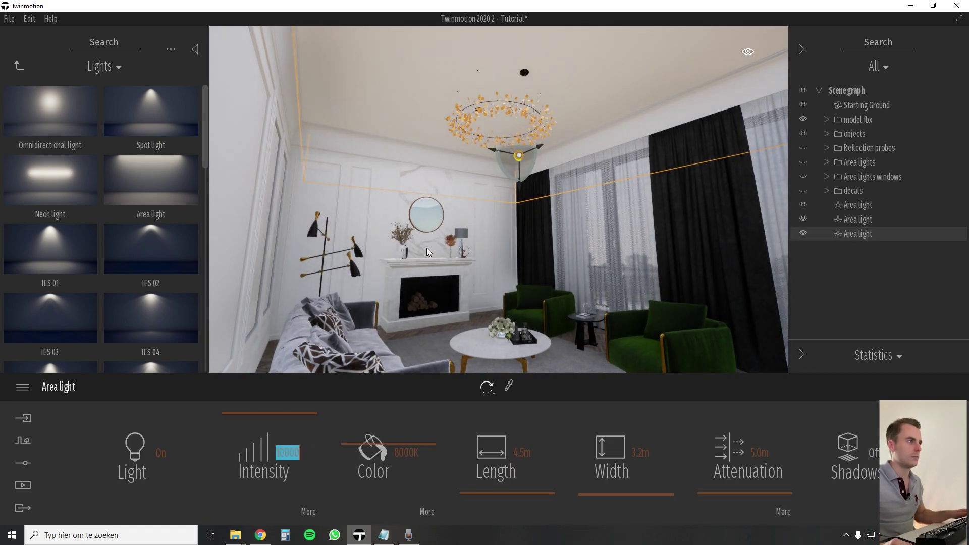
pyautogui.press('Escape')
pyautogui.click(807, 235)
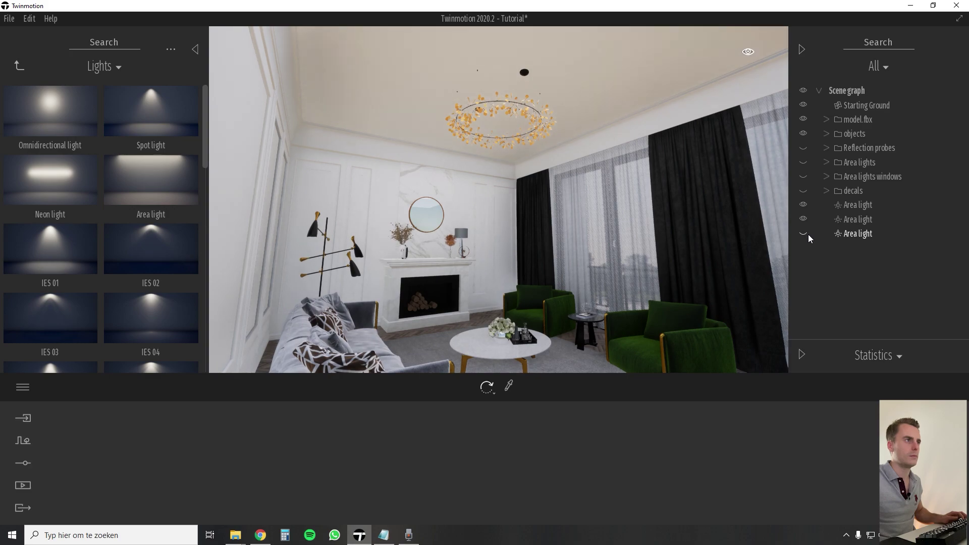
pyautogui.click(809, 235)
# Examine the lighting along the curtained window wall and TV wall, and the balcony outside the windows.
pyautogui.moveTo(707, 232); pyautogui.dragTo(729, 269, button='right')
pyautogui.press('w')
pyautogui.press('s')
pyautogui.moveTo(504, 212); pyautogui.dragTo(615, 212, button='right')
pyautogui.press('w')
pyautogui.press('a')
pyautogui.press('w')
pyautogui.press('s')
pyautogui.moveTo(530, 230); pyautogui.dragTo(595, 230, button='right')
pyautogui.press('w')
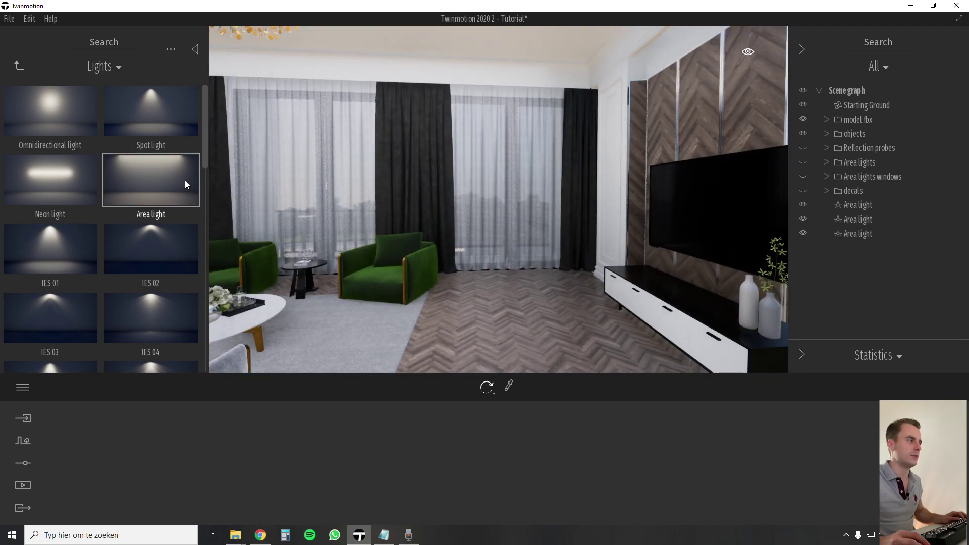
pyautogui.press('w')
pyautogui.moveTo(485, 201); pyautogui.dragTo(404, 207, button='right')
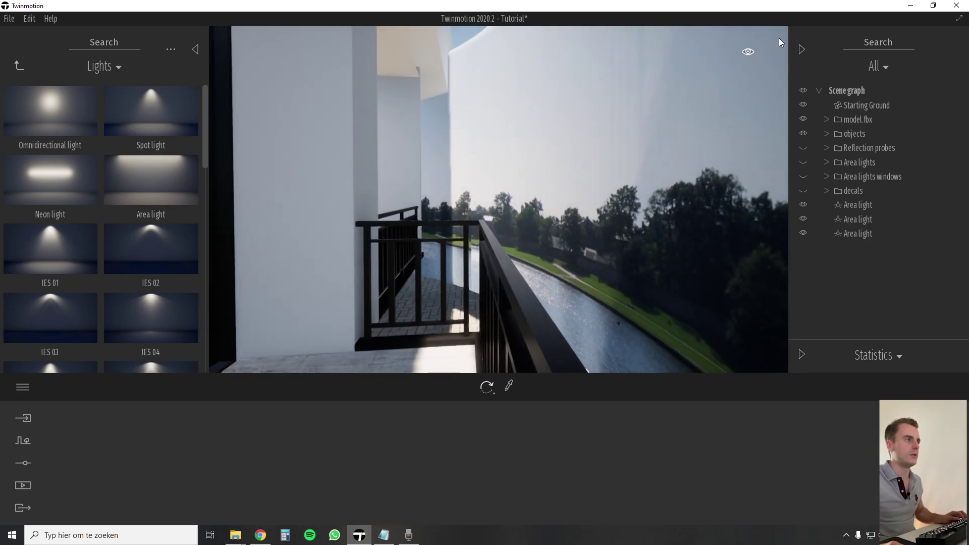
pyautogui.press('s')
pyautogui.moveTo(779, 42); pyautogui.dragTo(778, 81, button='right')
pyautogui.press('e')
pyautogui.press('a')
pyautogui.press('q')
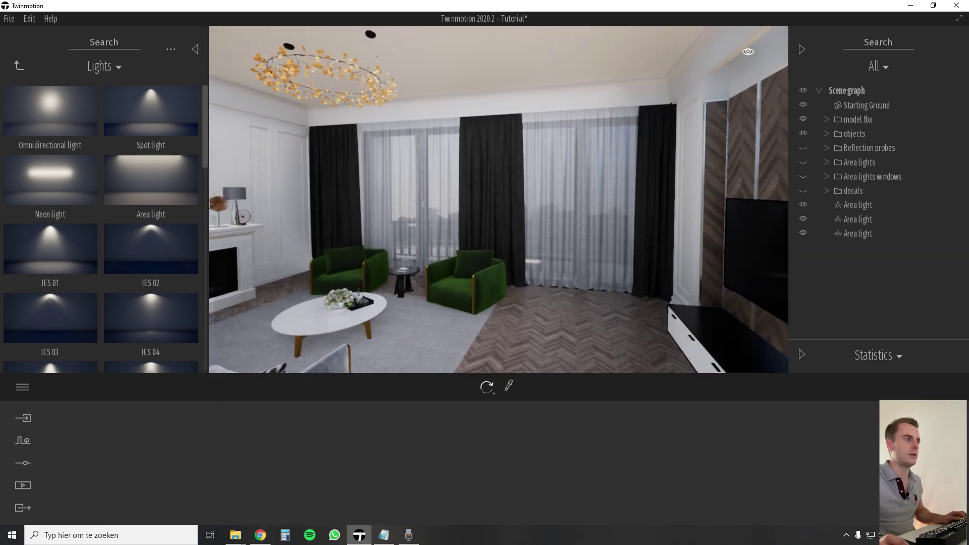
# Add a new area light beside the armchair and move it up in front of the curtained window next to the TV wall.
pyautogui.press('s')
pyautogui.moveTo(398, 169); pyautogui.dragTo(436, 177, button='right')
pyautogui.press('w')
pyautogui.click(507, 319)
pyautogui.moveTo(470, 239); pyautogui.dragTo(482, 241, button='right')
pyautogui.press('a')
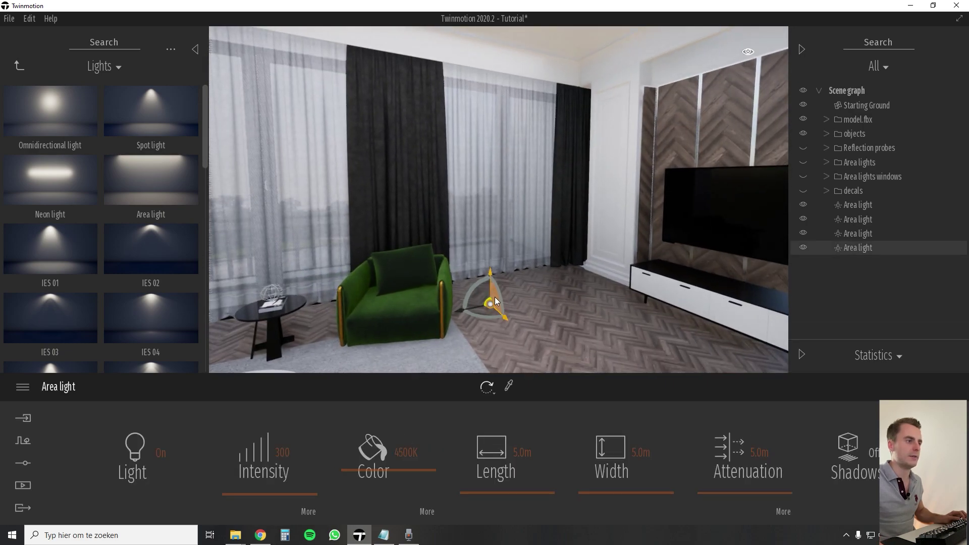
pyautogui.moveTo(494, 301); pyautogui.dragTo(520, 268)
pyautogui.moveTo(522, 216)
pyautogui.mouseDown()
pyautogui.moveTo(529, 203)
pyautogui.moveTo(534, 210)
pyautogui.mouseUp()
# Size the new area light to 1 m length and 4 m width, and rotate it 90 degrees to stand upright along the window.
pyautogui.click(500, 449)
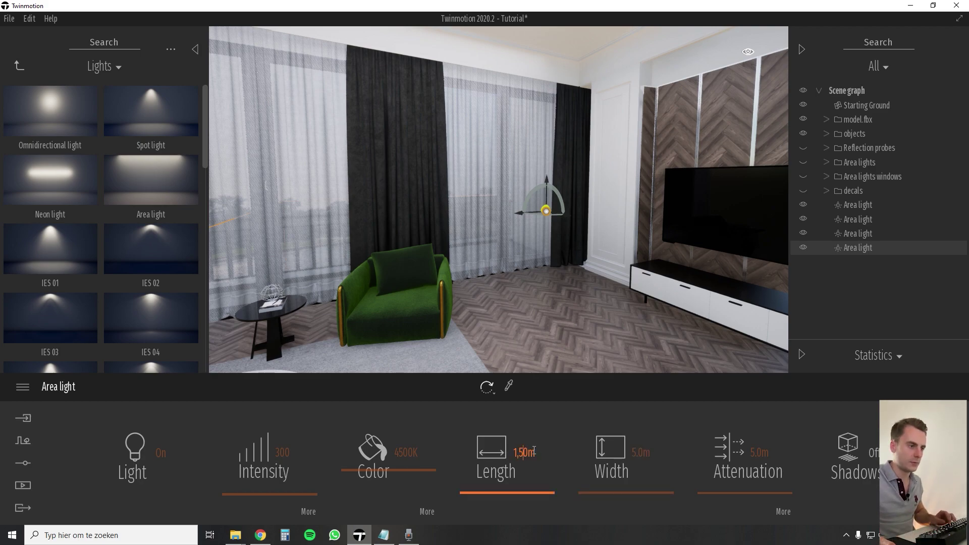
pyautogui.press('Return')
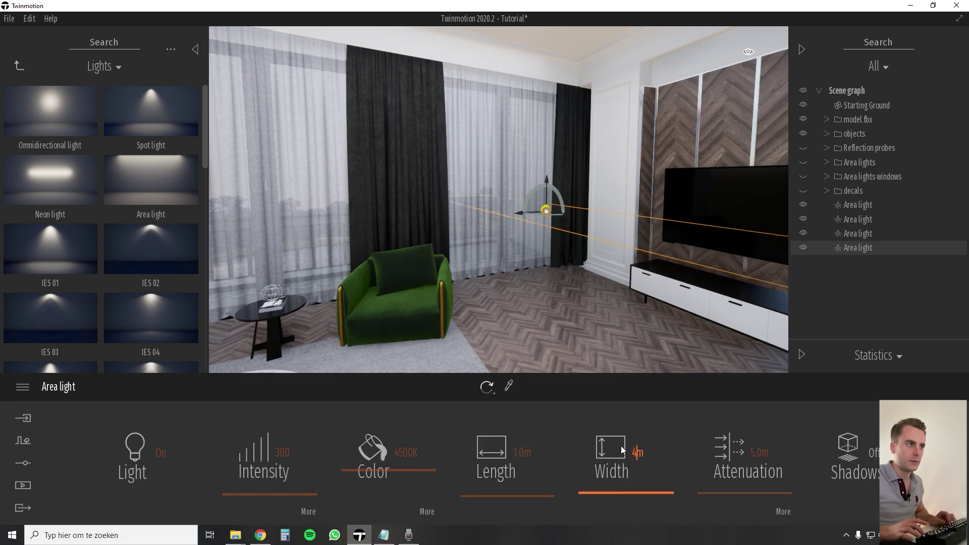
pyautogui.press('Return')
pyautogui.write('90')
pyautogui.press('Return')
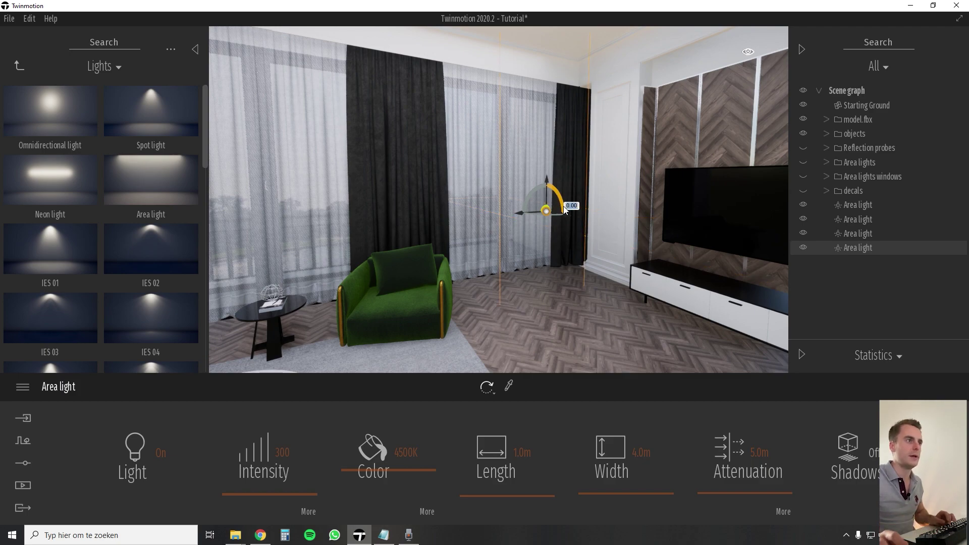
# Set the window area light's width to 3 m and its intensity to 500000.
pyautogui.click(631, 448)
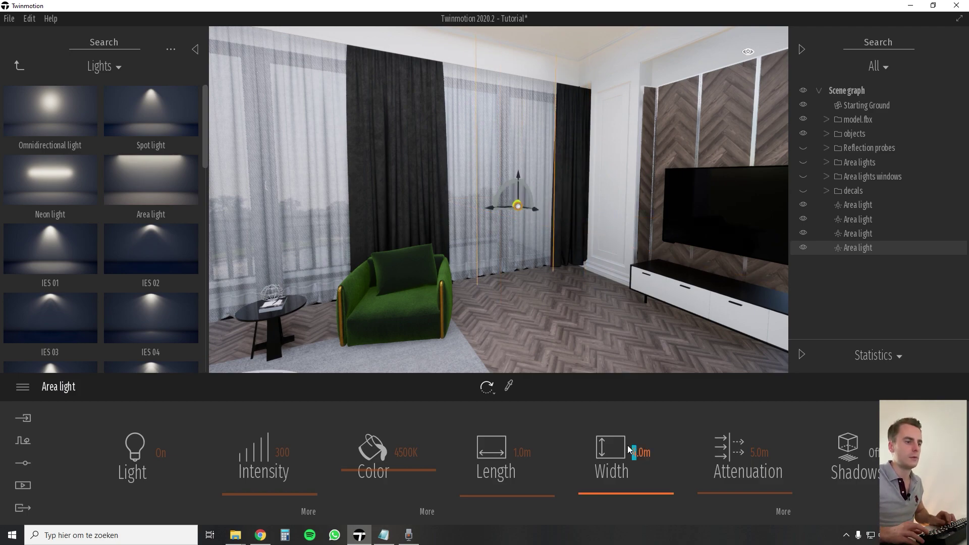
pyautogui.press('Escape')
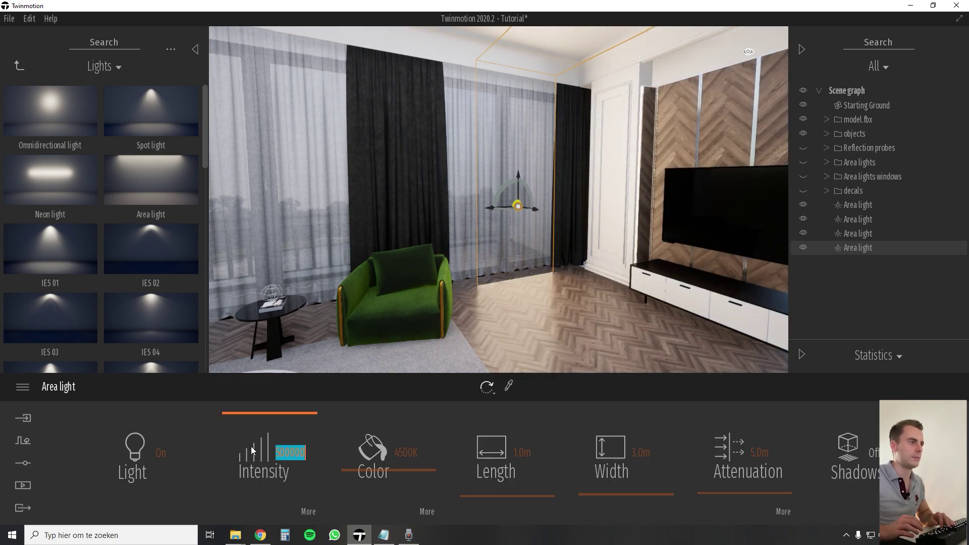
pyautogui.press('Return')
# Turn on shadows for the window area light and set its color to 9000K.
pyautogui.moveTo(529, 309); pyautogui.dragTo(492, 331, button='right')
pyautogui.press('w')
pyautogui.press('s')
pyautogui.press('w')
pyautogui.moveTo(493, 332); pyautogui.dragTo(350, 406)
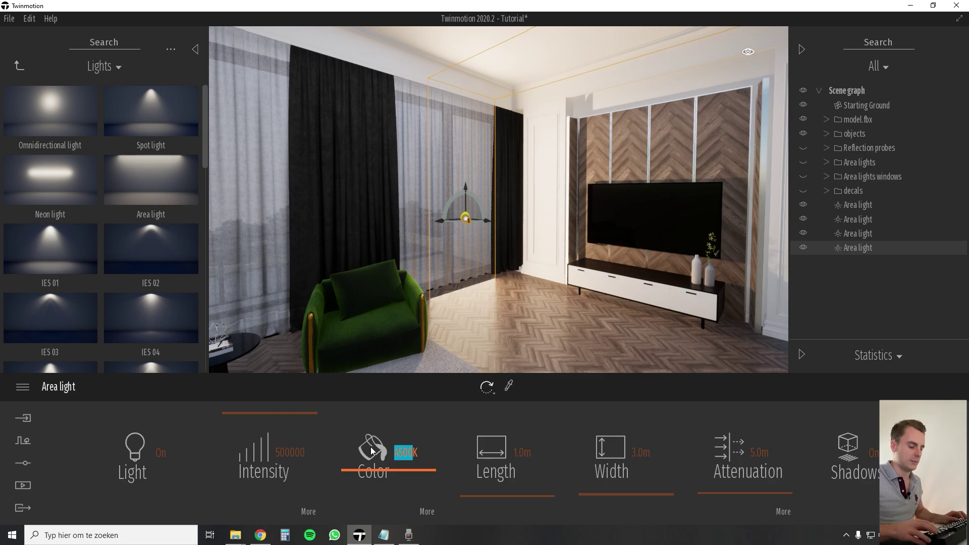
pyautogui.press('Return')
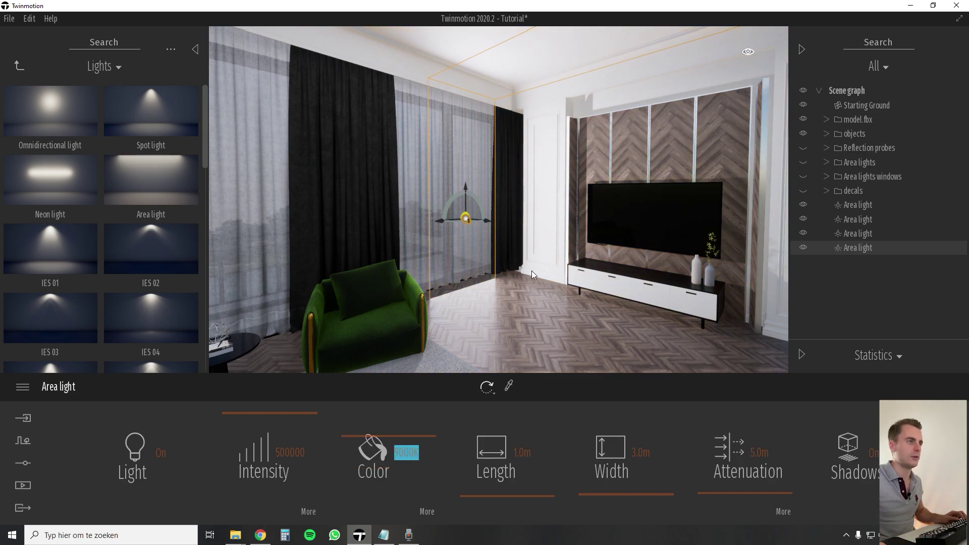
# Set the window area light's width to 2 m and adjust its height to match the curtained window opening.
pyautogui.press('s')
pyautogui.moveTo(532, 271)
pyautogui.mouseDown(button='right')
pyautogui.moveTo(514, 272)
pyautogui.moveTo(527, 271)
pyautogui.mouseUp(button='right')
pyautogui.press('w')
pyautogui.moveTo(512, 290); pyautogui.dragTo(498, 205)
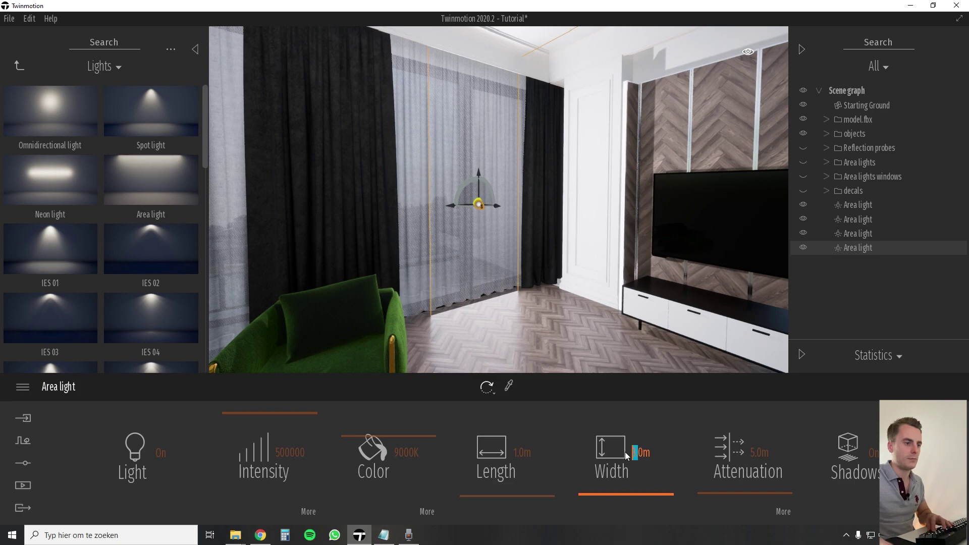
pyautogui.write('20')
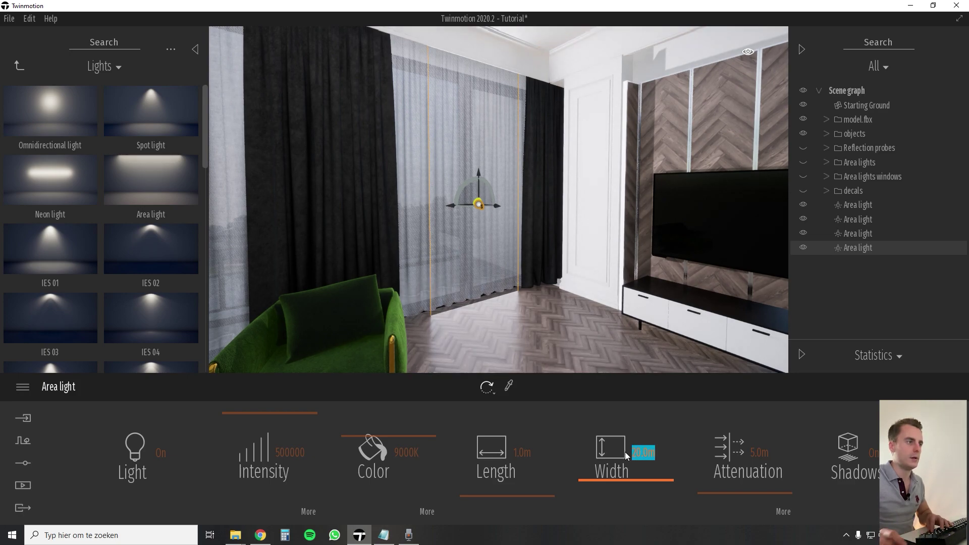
pyautogui.press('Return')
pyautogui.moveTo(479, 174); pyautogui.dragTo(480, 70)
pyautogui.moveTo(480, 70); pyautogui.dragTo(480, 56)
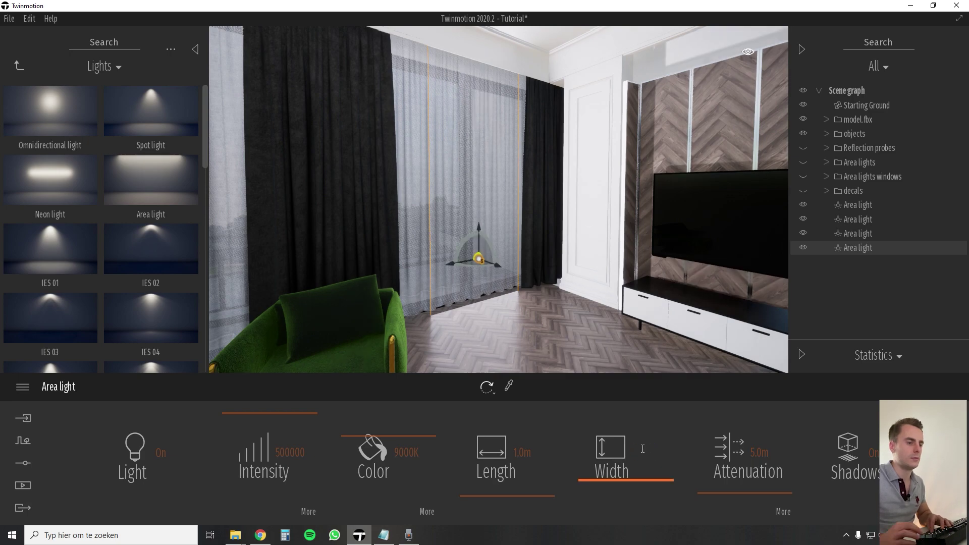
pyautogui.click(643, 449)
pyautogui.write('2')
pyautogui.press('Return')
pyautogui.moveTo(478, 230); pyautogui.dragTo(467, 150)
# Set the window area light's length to 1.5 m and shift it sideways to line up with the window.
pyautogui.moveTo(585, 209); pyautogui.dragTo(582, 214, button='right')
pyautogui.press('s')
pyautogui.press('w')
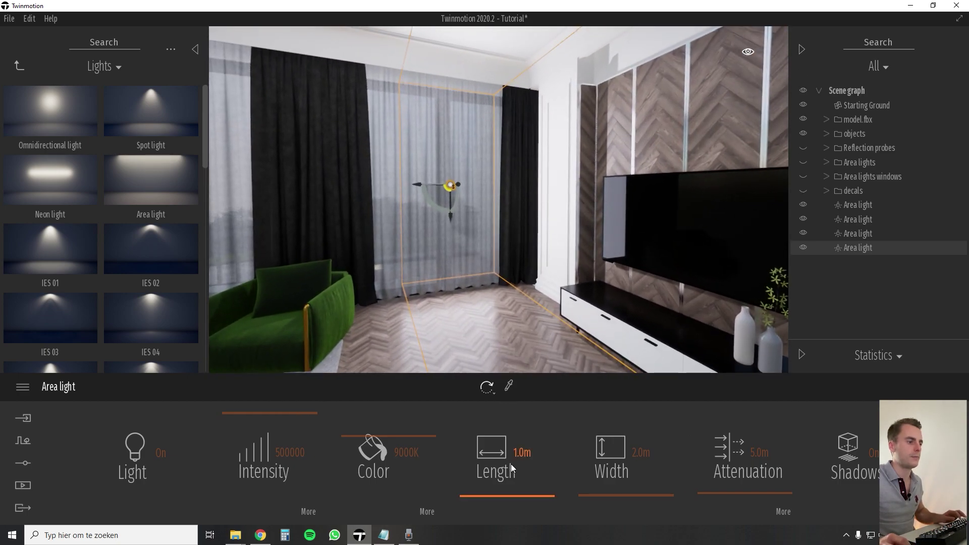
pyautogui.click(521, 453)
pyautogui.write('2')
pyautogui.press('Return')
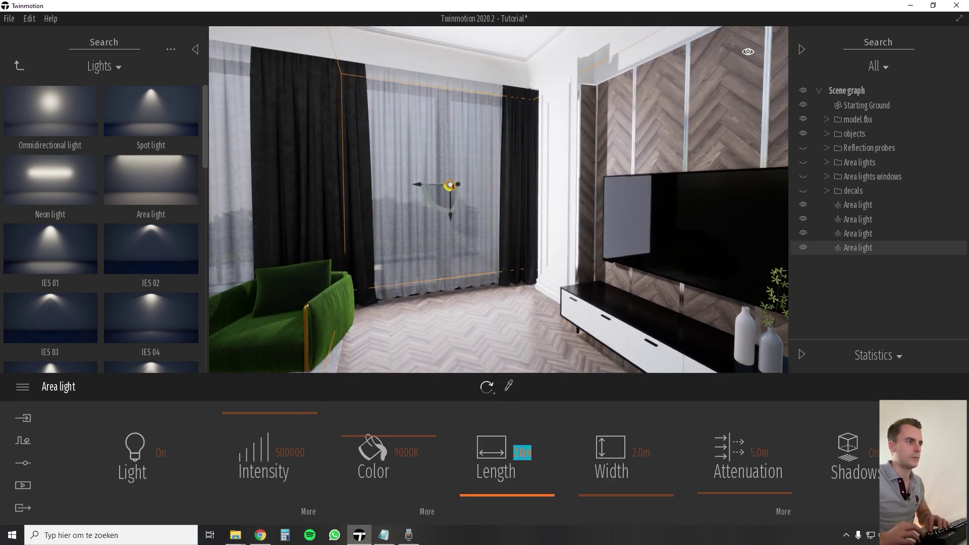
pyautogui.write('1.5')
pyautogui.press('Return')
pyautogui.moveTo(419, 186); pyautogui.dragTo(414, 186)
# Duplicate the window area light beside the TV wall as a copy.
pyautogui.press('s')
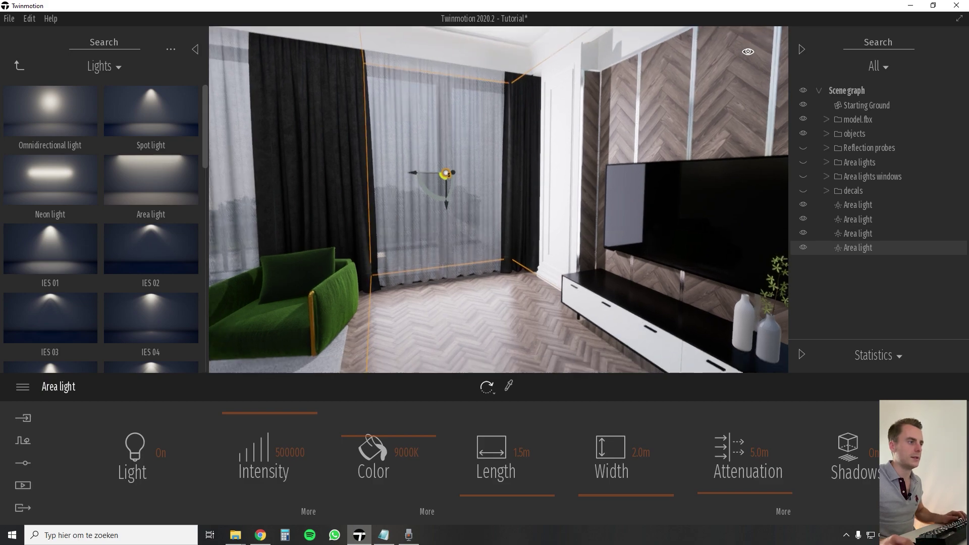
pyautogui.moveTo(475, 282); pyautogui.dragTo(583, 259, button='right')
pyautogui.moveTo(374, 265); pyautogui.dragTo(579, 248, button='right')
pyautogui.press('s')
pyautogui.press('a')
pyautogui.press('s')
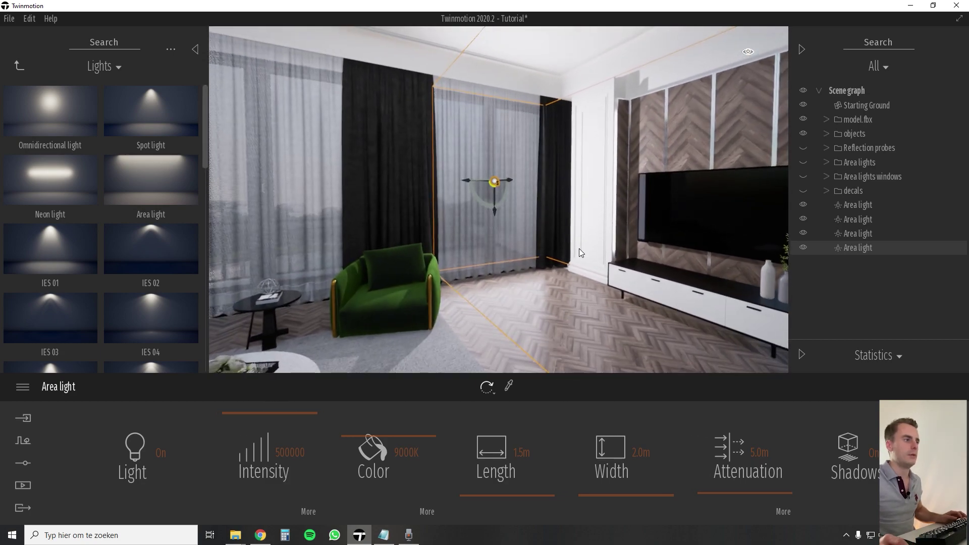
pyautogui.hotkey('ctrl', 'v')
pyautogui.click(478, 257)
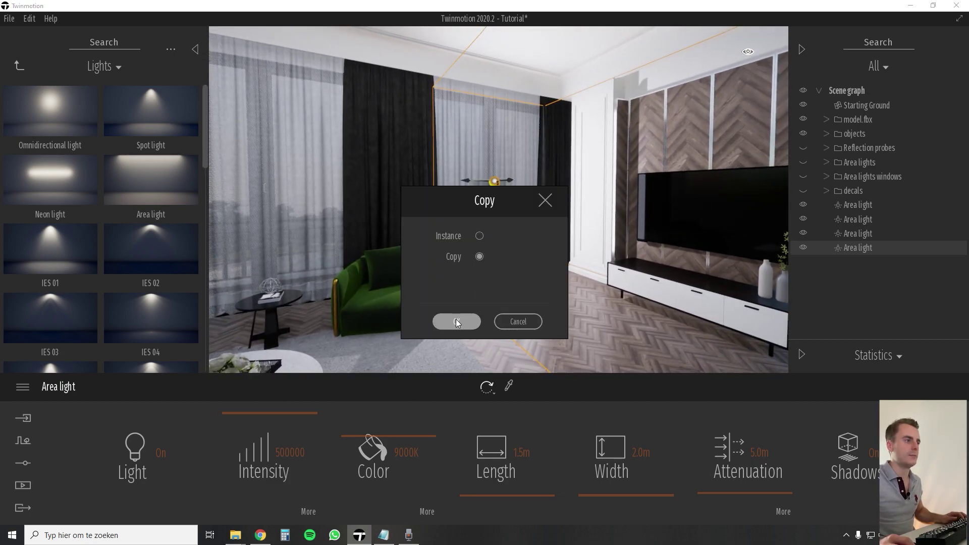
pyautogui.click(456, 320)
# Turn the copied area light around to face the curtain and move it away from the window into the room.
pyautogui.press('w')
pyautogui.press('s')
pyautogui.press('e')
pyautogui.moveTo(480, 207); pyautogui.dragTo(508, 198, button='right')
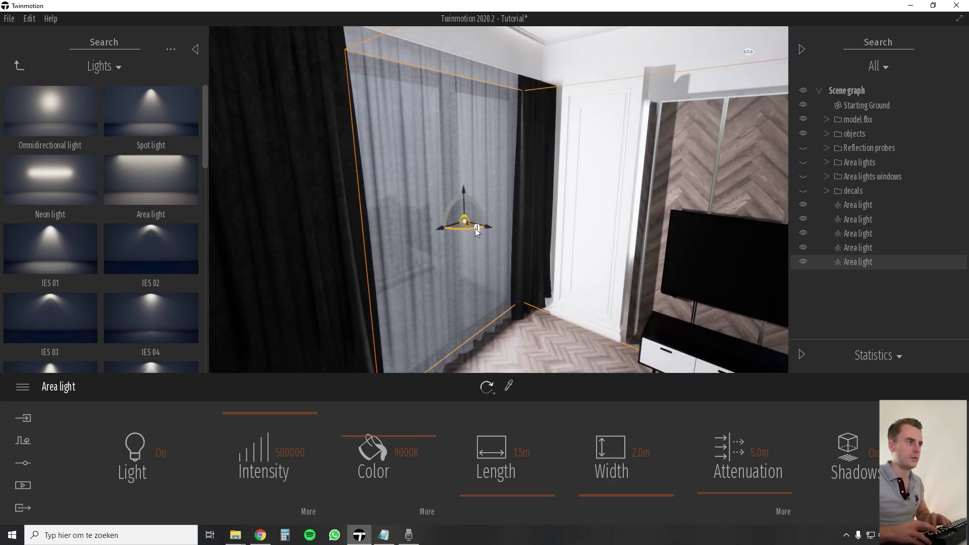
pyautogui.press('Return')
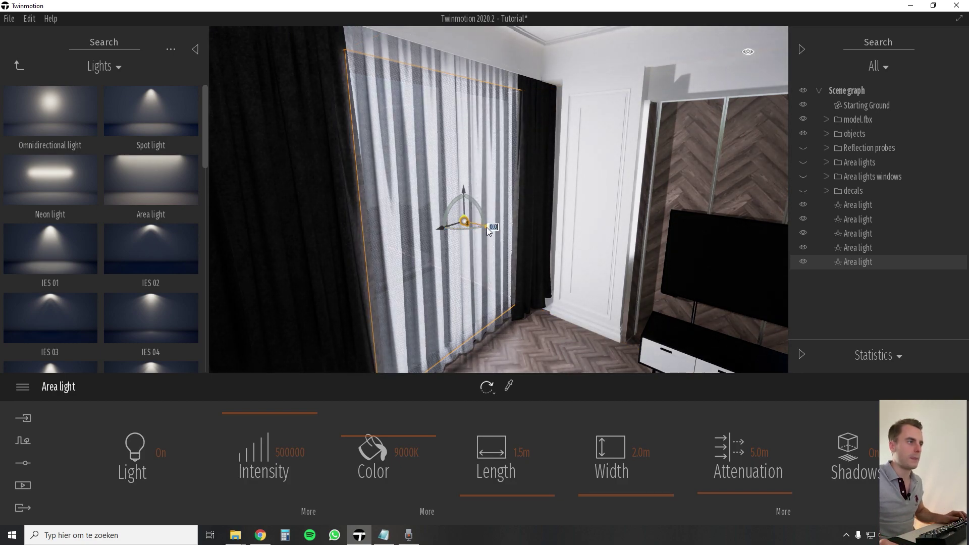
pyautogui.moveTo(487, 227); pyautogui.dragTo(557, 242)
pyautogui.press('s')
pyautogui.moveTo(573, 264); pyautogui.dragTo(543, 245, button='right')
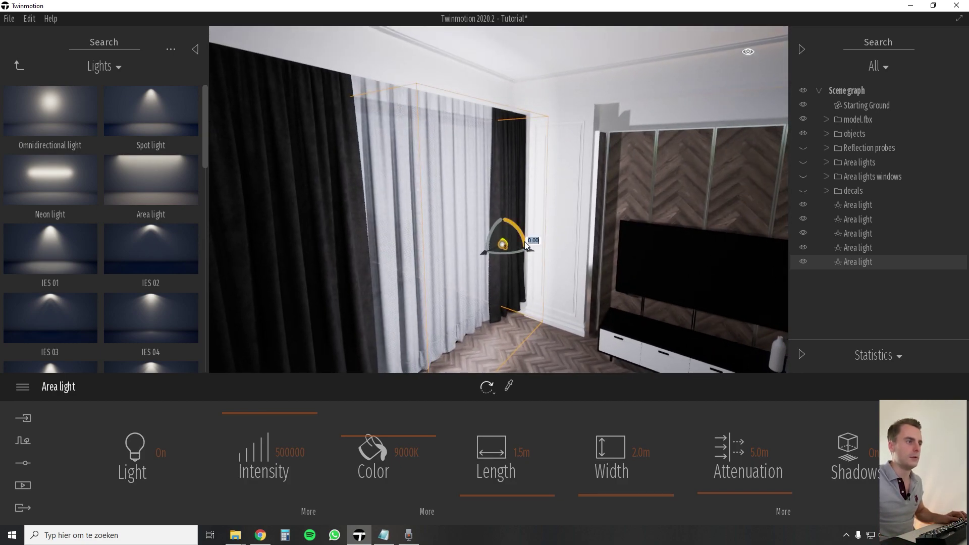
# Tilt the curtain-facing area light and set its intensity to 200000.
pyautogui.moveTo(525, 237); pyautogui.dragTo(507, 245)
pyautogui.press('s')
pyautogui.moveTo(507, 245); pyautogui.dragTo(502, 268, button='right')
pyautogui.press('w')
pyautogui.click(290, 452)
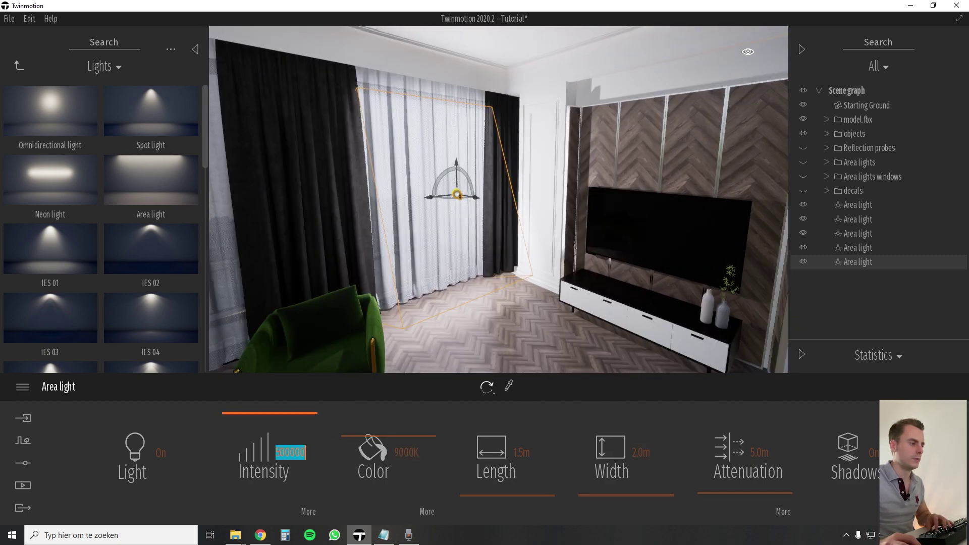
pyautogui.moveTo(303, 452); pyautogui.dragTo(276, 456)
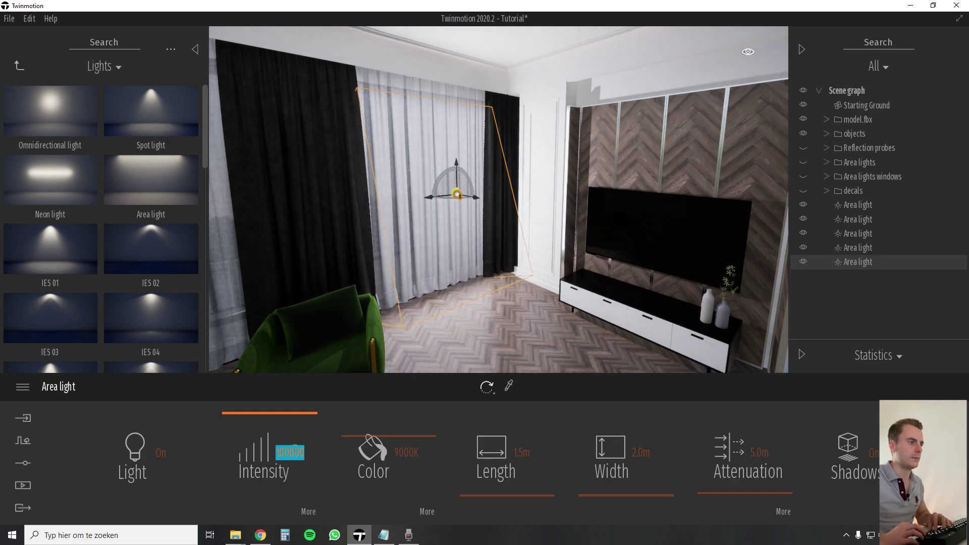
pyautogui.write('2')
pyautogui.press('Return')
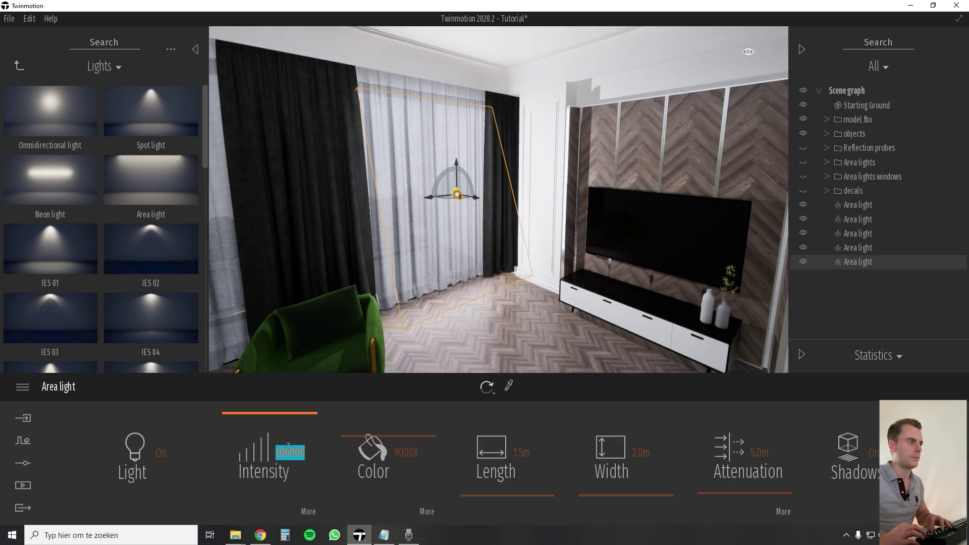
pyautogui.press('Escape')
# Duplicate the tilted curtain-facing area light as a copy and offset it from the original.
pyautogui.press('s')
pyautogui.moveTo(492, 260); pyautogui.dragTo(404, 258, button='right')
pyautogui.click(545, 187)
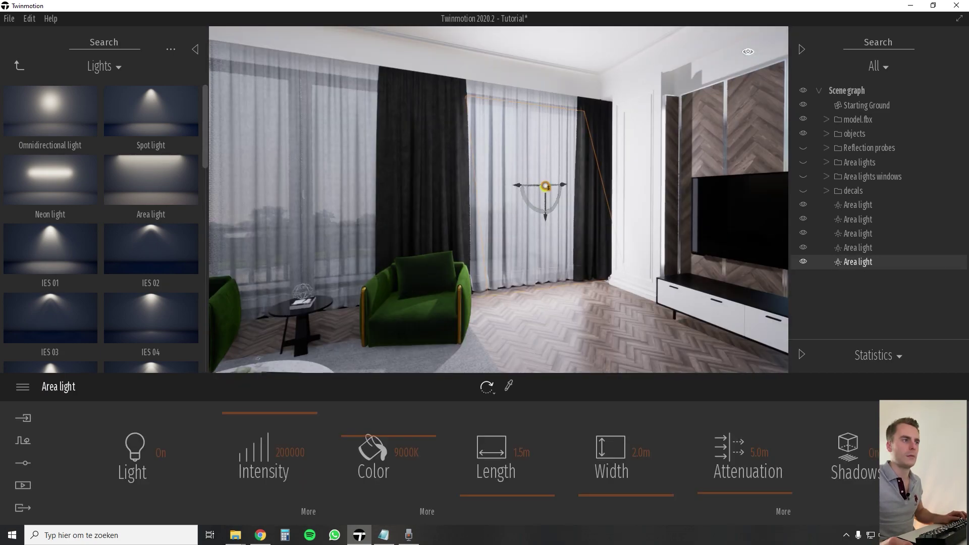
pyautogui.press('w')
pyautogui.moveTo(534, 257); pyautogui.dragTo(555, 227, button='right')
pyautogui.hotkey('ctrl', 'c')
pyautogui.hotkey('ctrl', 'v')
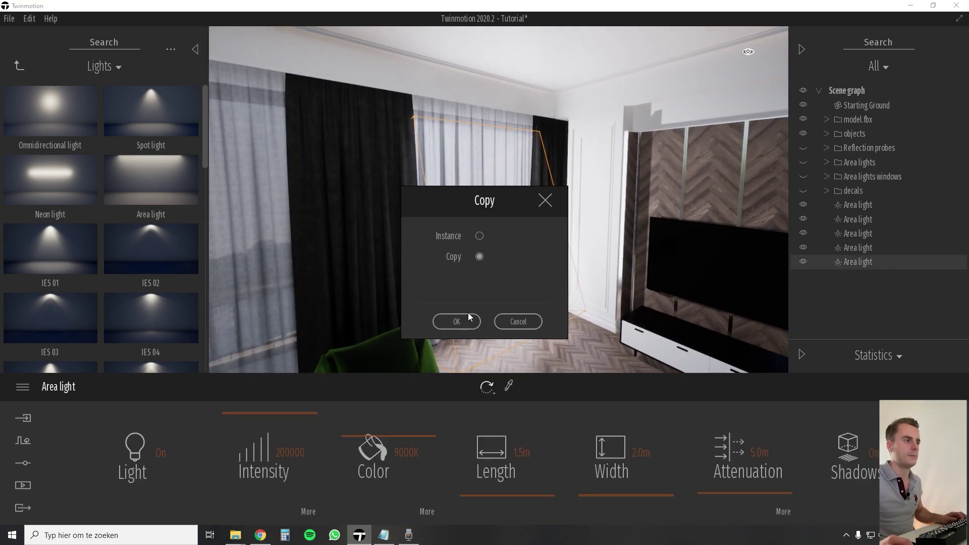
pyautogui.click(468, 317)
pyautogui.moveTo(527, 223); pyautogui.dragTo(565, 239)
# Duplicate all three area lights of the window beside the TV wall together as copies.
pyautogui.press('s')
pyautogui.moveTo(564, 239); pyautogui.dragTo(605, 222, button='right')
pyautogui.press('Escape')
pyautogui.press('s')
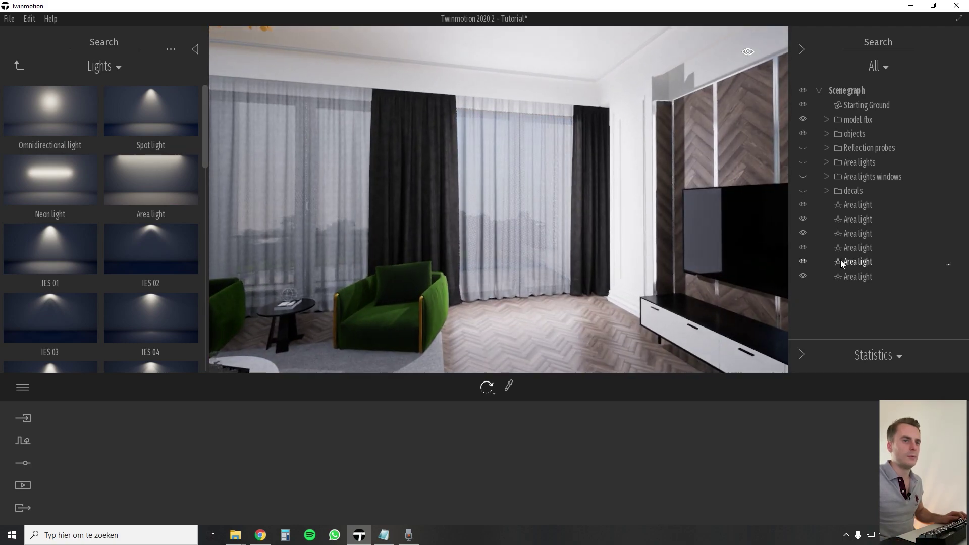
pyautogui.click(852, 277)
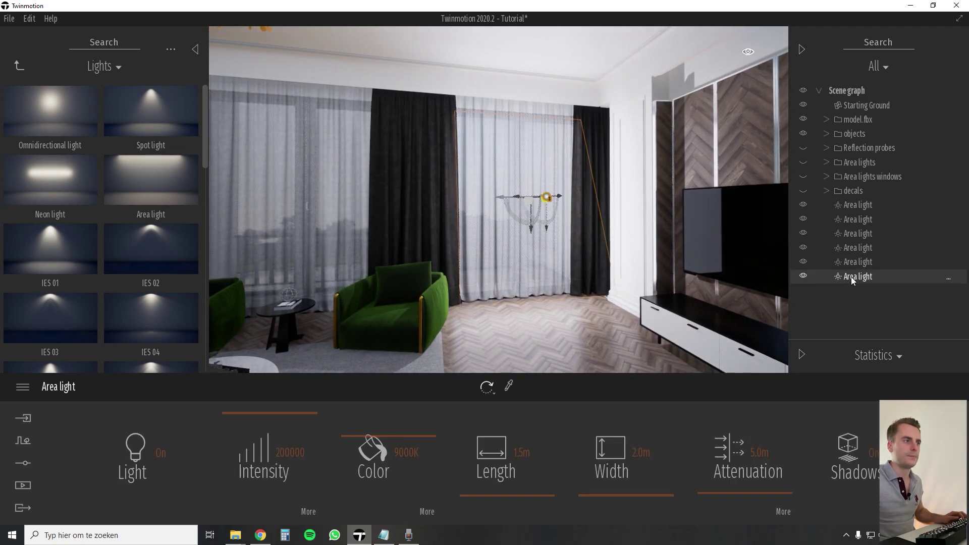
pyautogui.moveTo(401, 217)
pyautogui.mouseDown(button='right')
pyautogui.moveTo(410, 238)
pyautogui.moveTo(386, 233)
pyautogui.moveTo(382, 222)
pyautogui.mouseUp(button='right')
pyautogui.press('s')
pyautogui.click(860, 249)
pyautogui.keyDown('shift'); pyautogui.click(860, 277); pyautogui.keyUp('shift')
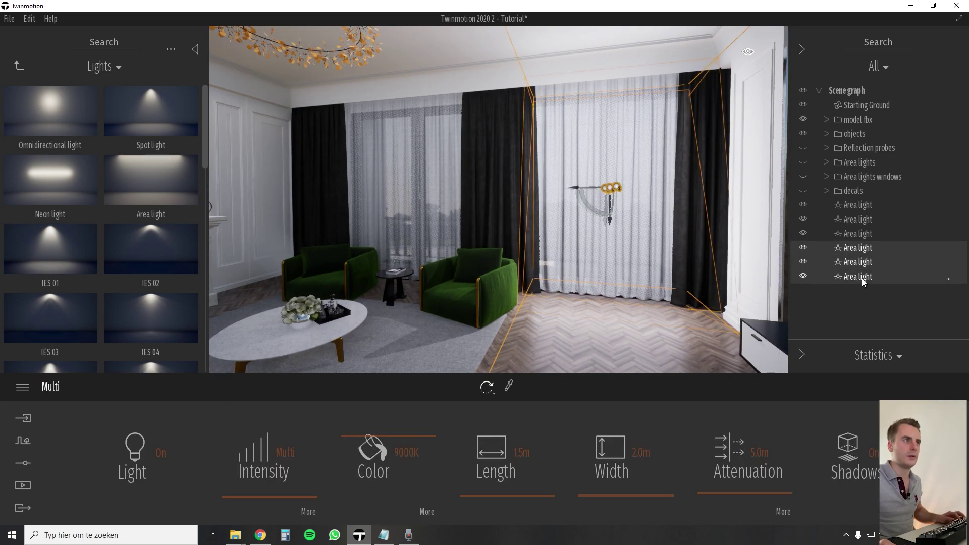
pyautogui.hotkey('ctrl', 'c')
pyautogui.hotkey('ctrl', 'v')
pyautogui.click(457, 322)
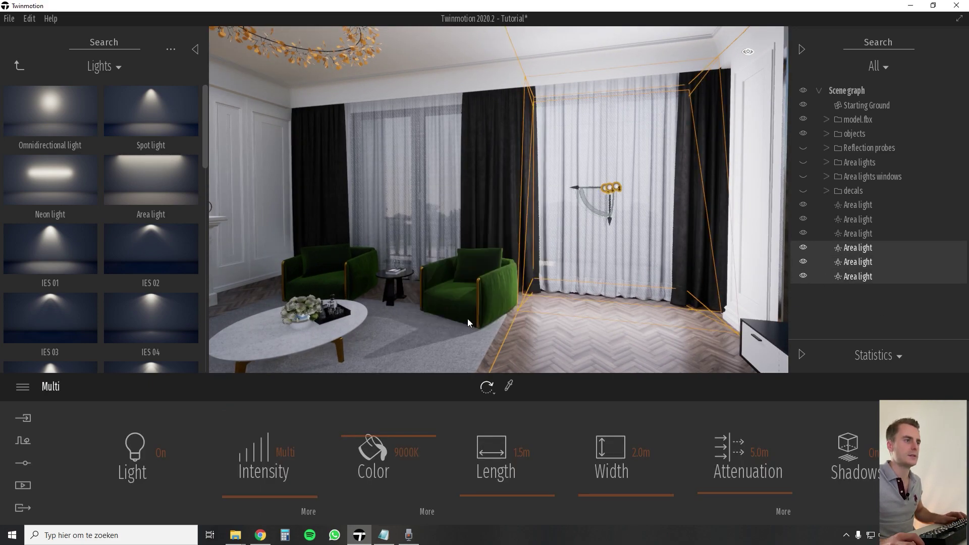
# Move the three copied area lights about 2.37 m along the window wall to the window behind the armchairs.
pyautogui.press('a')
pyautogui.moveTo(438, 242); pyautogui.dragTo(556, 198, button='right')
pyautogui.click(589, 190)
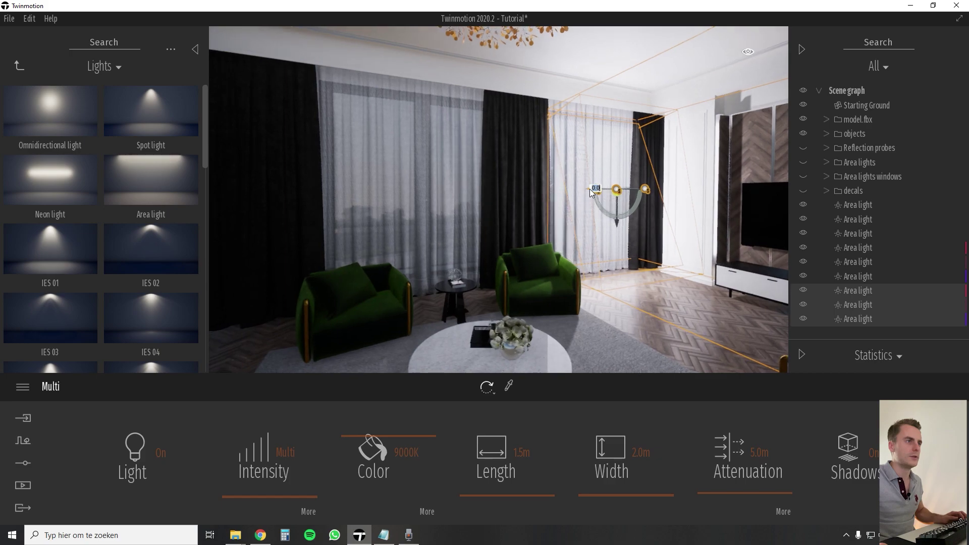
pyautogui.moveTo(551, 194); pyautogui.dragTo(381, 217)
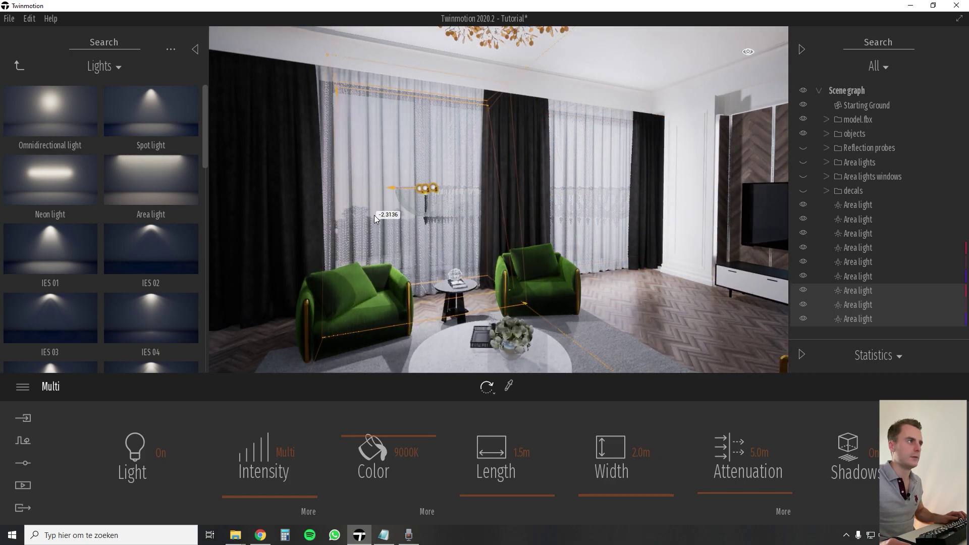
pyautogui.moveTo(374, 215); pyautogui.dragTo(368, 216)
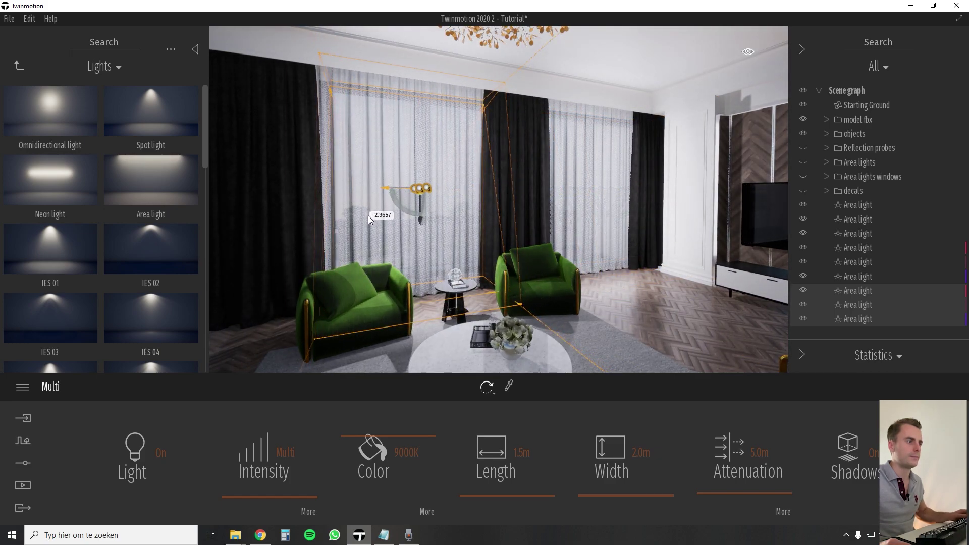
pyautogui.press('Escape')
# Set the color of the room-facing area light at the window nearest the fireplace to 5000K.
pyautogui.moveTo(589, 210); pyautogui.dragTo(484, 262, button='right')
pyautogui.press('s')
pyautogui.moveTo(499, 212); pyautogui.dragTo(475, 160, button='right')
pyautogui.press('w')
pyautogui.press('s')
pyautogui.press('w')
pyautogui.press('w')
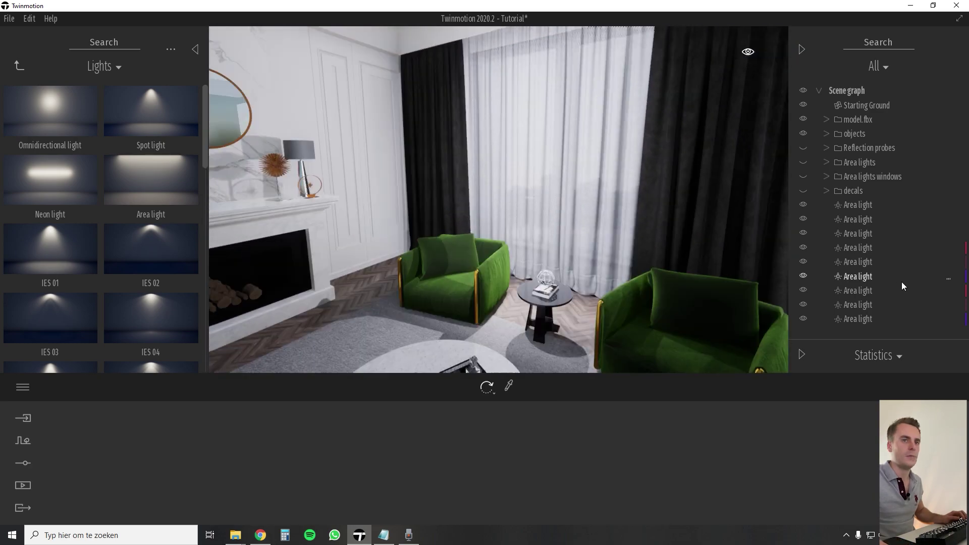
pyautogui.click(856, 276)
pyautogui.click(856, 291)
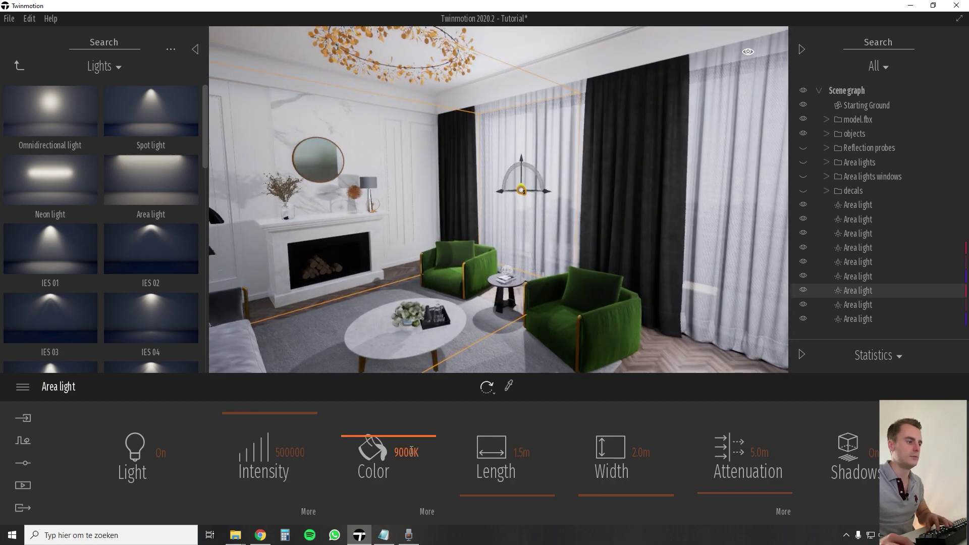
pyautogui.click(407, 451)
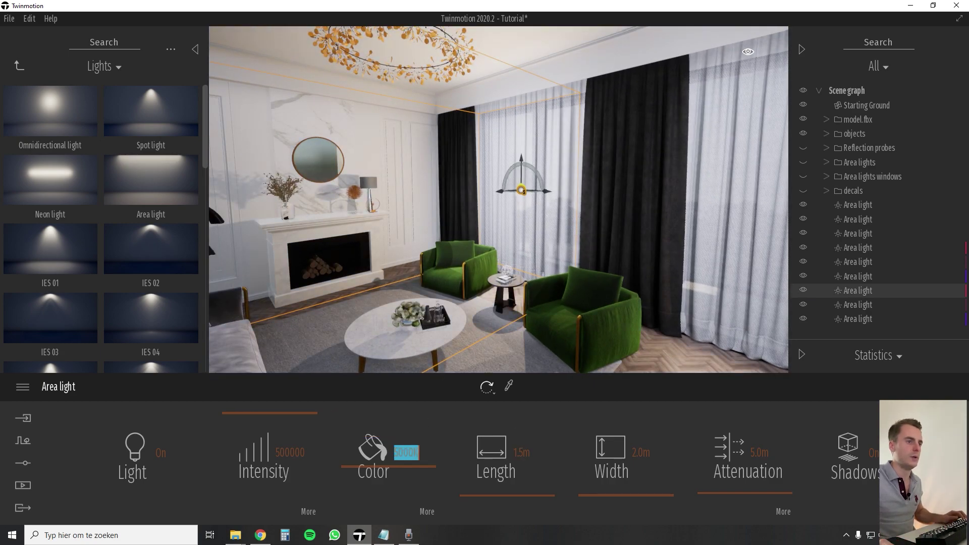
pyautogui.moveTo(597, 293)
pyautogui.mouseDown(button='right')
pyautogui.moveTo(671, 328)
pyautogui.moveTo(597, 294)
pyautogui.mouseUp(button='right')
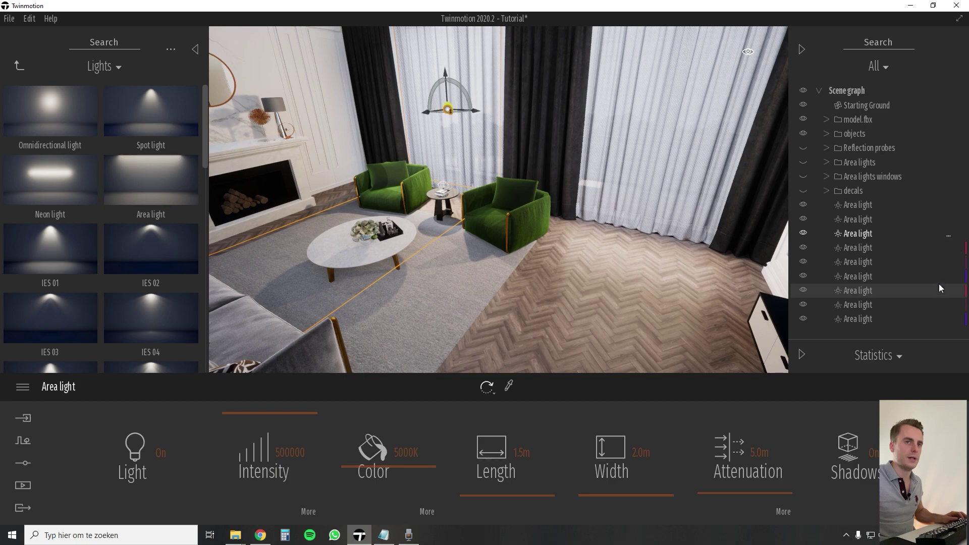
# Set the color of the room-facing area light at the window nearest the fireplace to 9000K.
pyautogui.moveTo(492, 251); pyautogui.dragTo(437, 190, button='right')
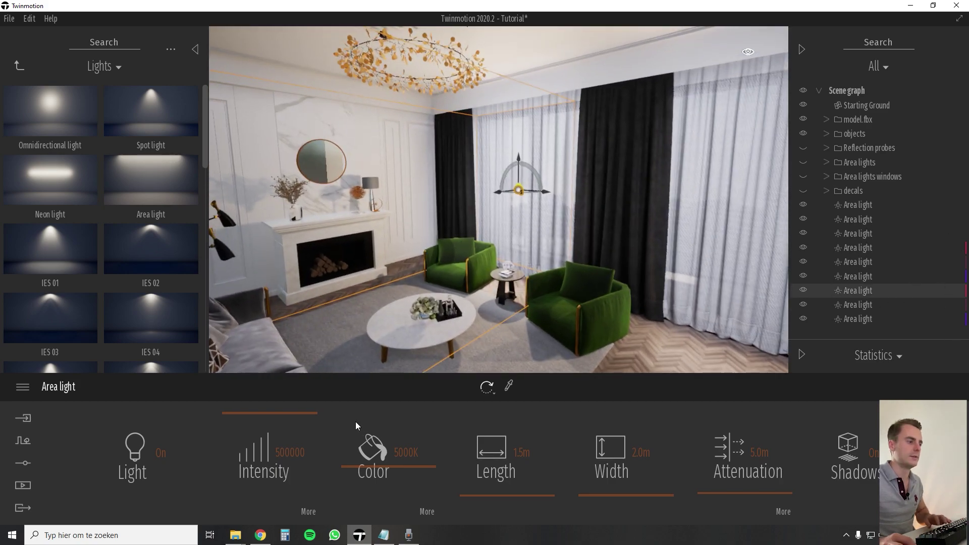
pyautogui.click(406, 450)
pyautogui.click(407, 451)
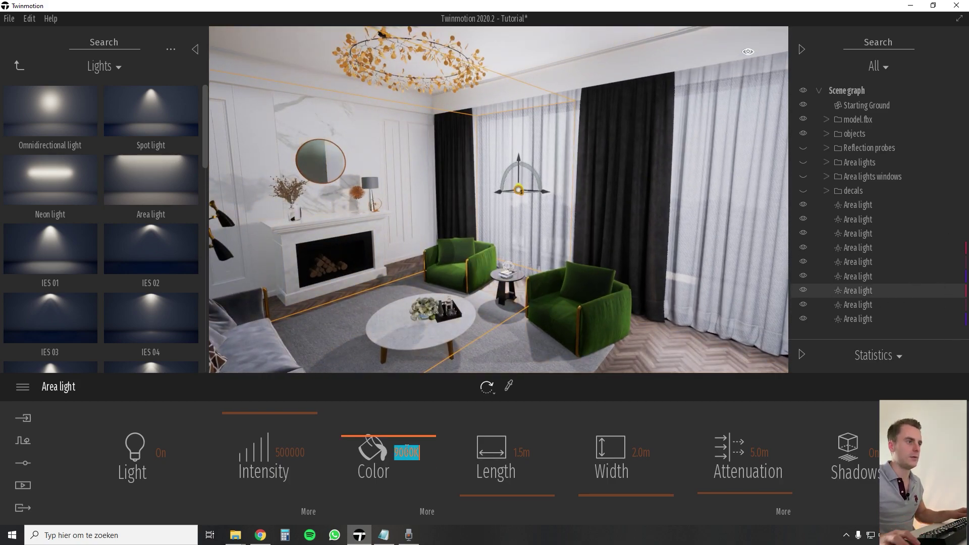
pyautogui.press('Escape')
pyautogui.press('Escape')
# Select individual area lights in the scene graph to check their intensity and color settings.
pyautogui.press('s')
pyautogui.moveTo(531, 244); pyautogui.dragTo(505, 245, button='right')
pyautogui.click(869, 318)
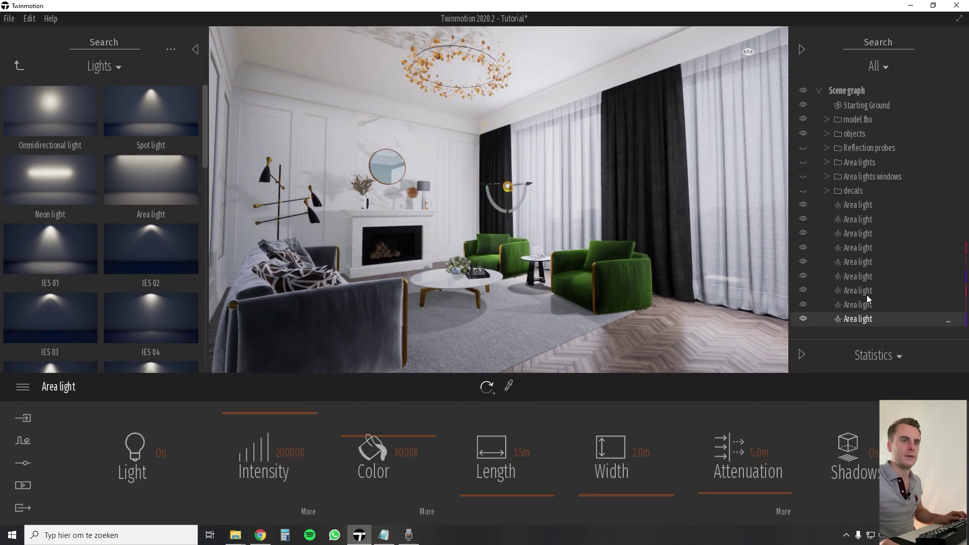
pyautogui.click(862, 252)
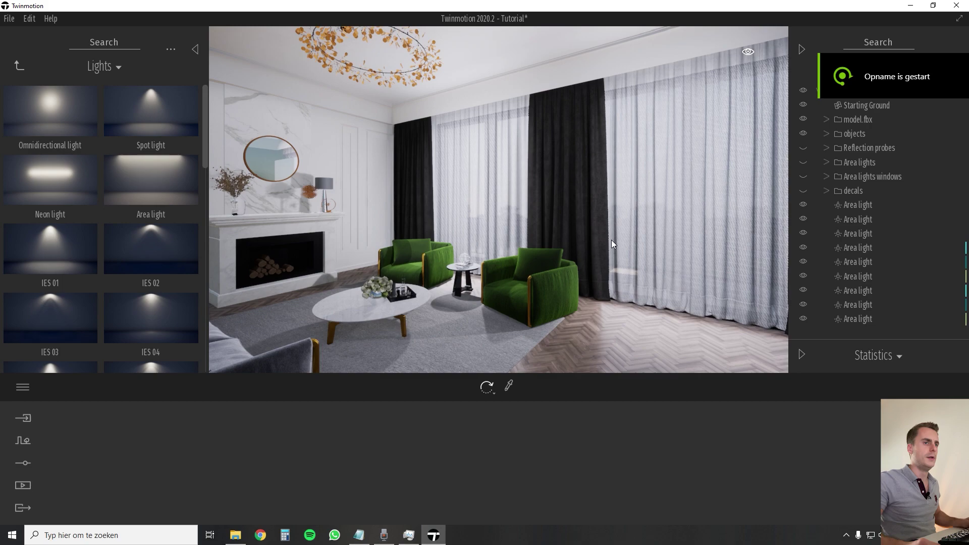
# Place a new area light by the armchair in front of the curtained windows and raise it above the seat.
pyautogui.press('q')
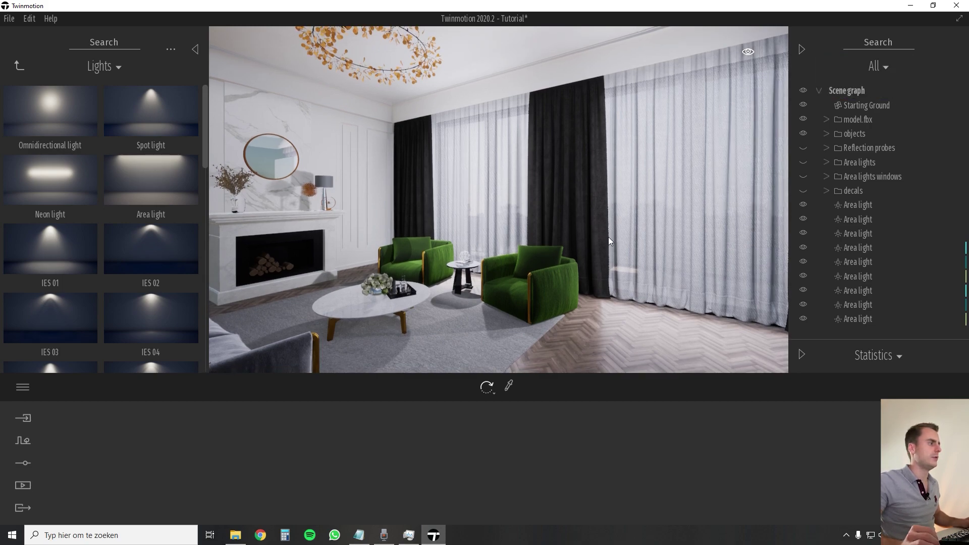
pyautogui.moveTo(608, 238); pyautogui.dragTo(562, 247)
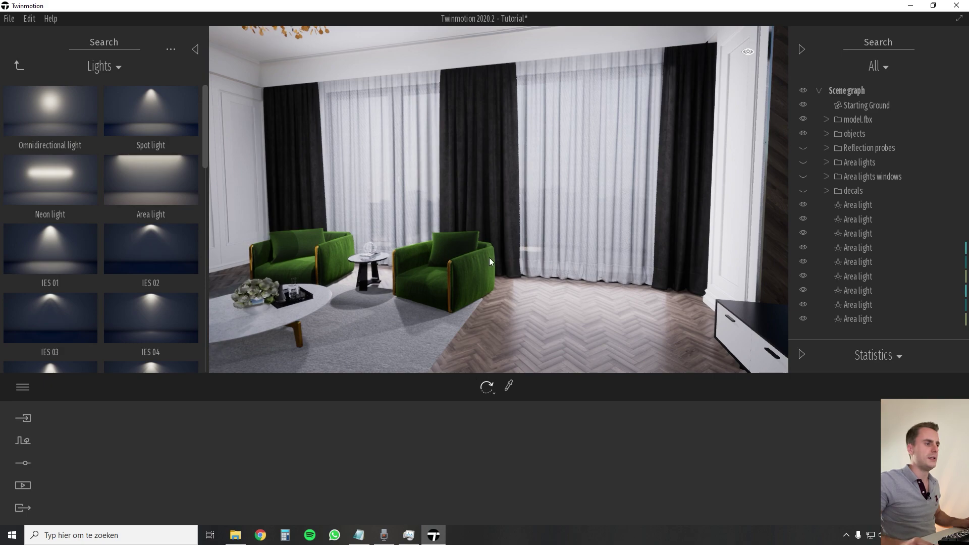
pyautogui.moveTo(478, 278); pyautogui.dragTo(491, 251)
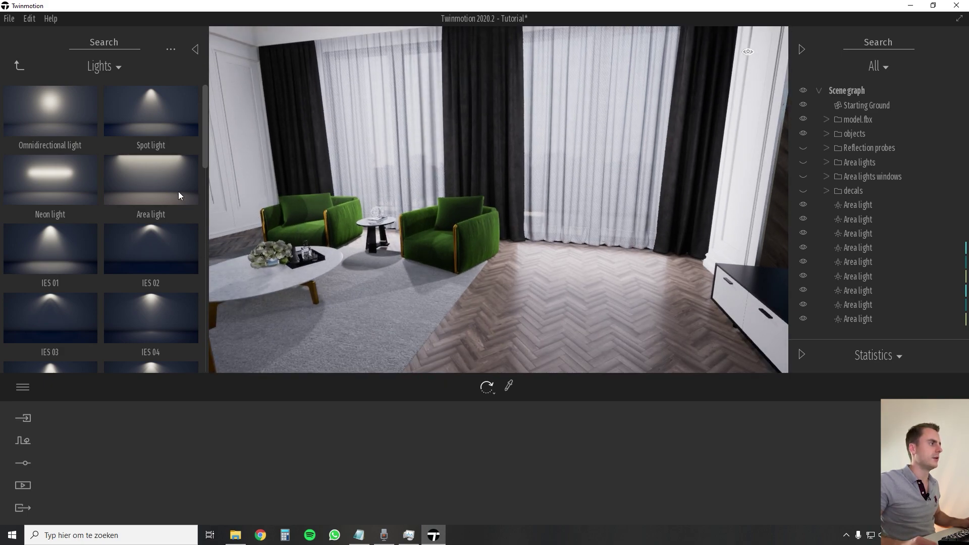
pyautogui.moveTo(148, 181); pyautogui.dragTo(429, 254)
pyautogui.moveTo(417, 150); pyautogui.dragTo(418, 139)
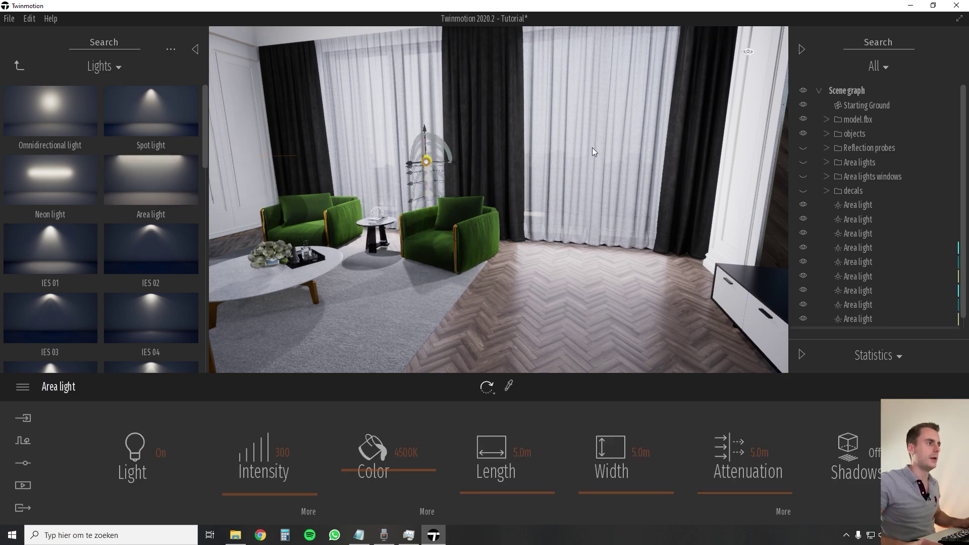
pyautogui.moveTo(592, 147); pyautogui.dragTo(605, 148, button='right')
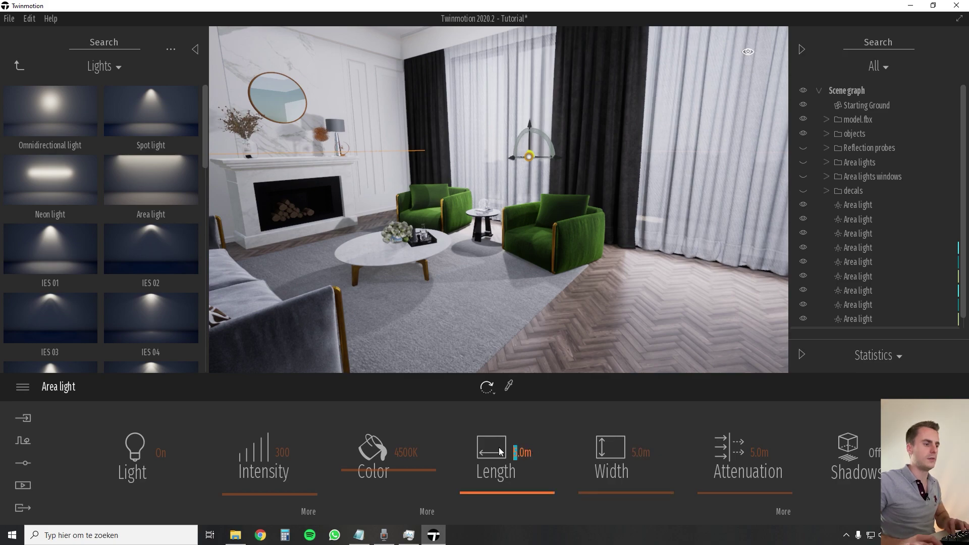
# Set the new area light's length and width to 2.0 m and rotate it about 85° into an upright position.
pyautogui.hotkey('ctrl', 'a')
pyautogui.press('Return')
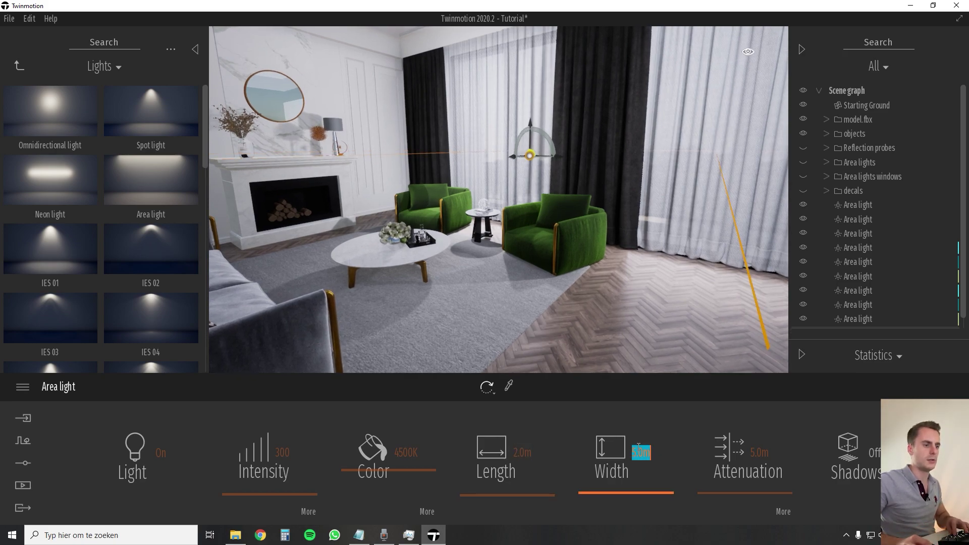
pyautogui.write('2')
pyautogui.press('Return')
pyautogui.click(520, 135)
pyautogui.press('Tab')
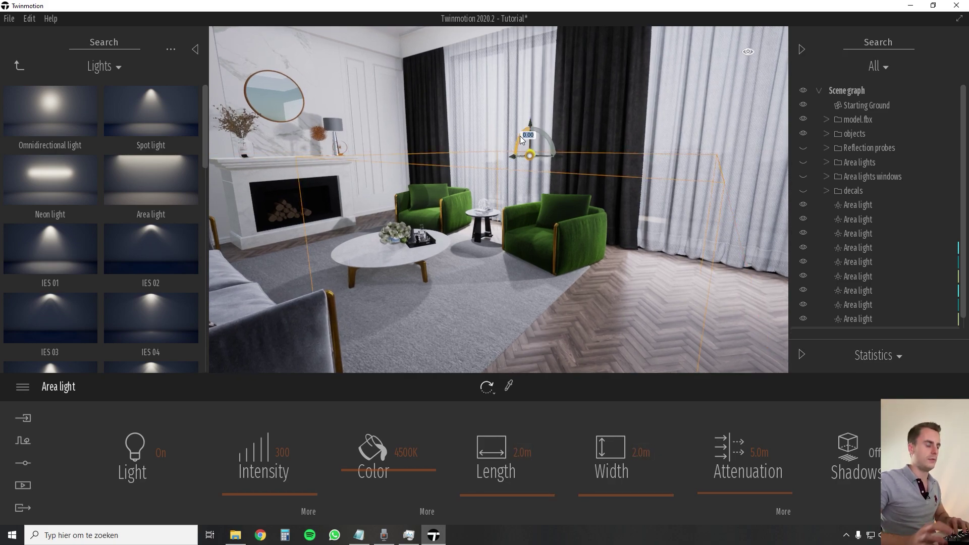
pyautogui.moveTo(522, 140); pyautogui.dragTo(516, 200)
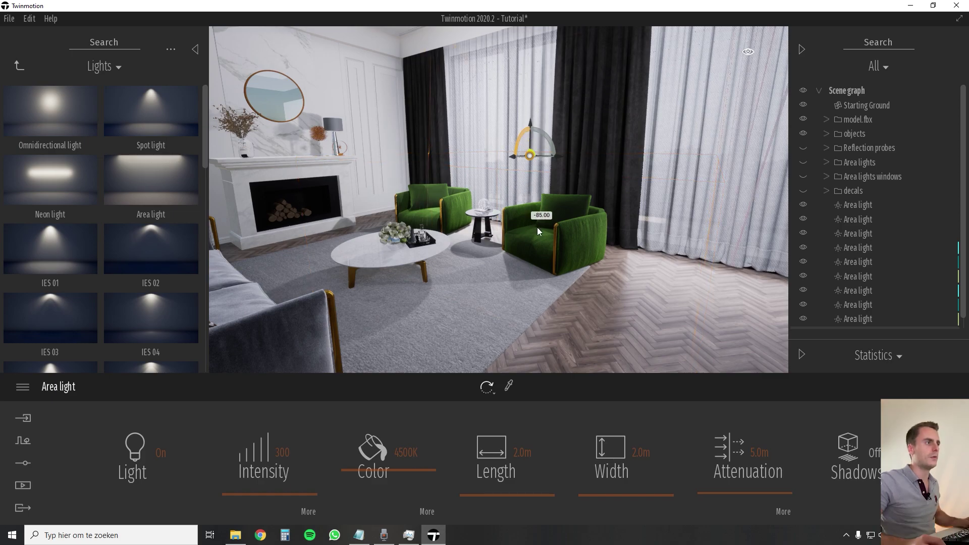
# Move the upright area light close to the curtained window wall behind the armchairs.
pyautogui.press('w')
pyautogui.moveTo(543, 236); pyautogui.dragTo(593, 225, button='right')
pyautogui.press('s')
pyautogui.click(601, 196)
pyautogui.moveTo(601, 197); pyautogui.dragTo(528, 193)
pyautogui.moveTo(584, 195); pyautogui.dragTo(671, 201, button='right')
pyautogui.press('w')
pyautogui.press('s')
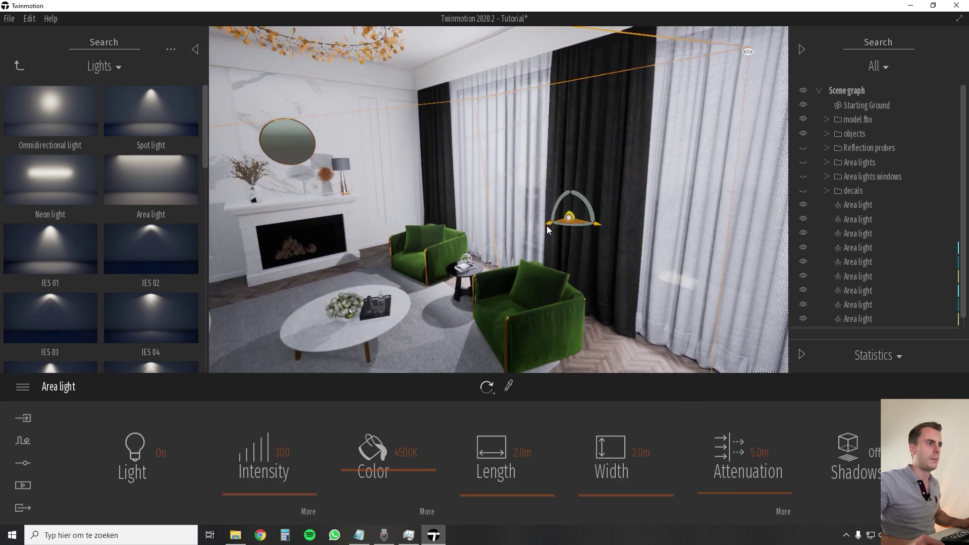
# Set the window-wall area light's length to 4.6 m and center it on the dark curtain between the two windows.
pyautogui.moveTo(548, 229); pyautogui.dragTo(445, 217, button='right')
pyautogui.press('w')
pyautogui.press('s')
pyautogui.moveTo(495, 496); pyautogui.dragTo(495, 493)
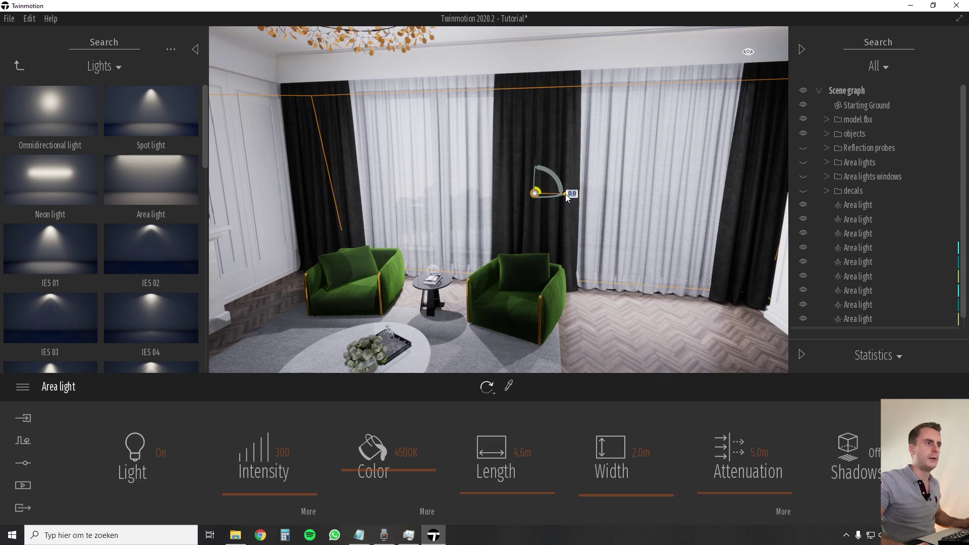
pyautogui.moveTo(544, 194); pyautogui.dragTo(531, 194)
# Set the 4.6 m area light's intensity to 1000000 and its color to 9000K.
pyautogui.moveTo(278, 464); pyautogui.dragTo(278, 387)
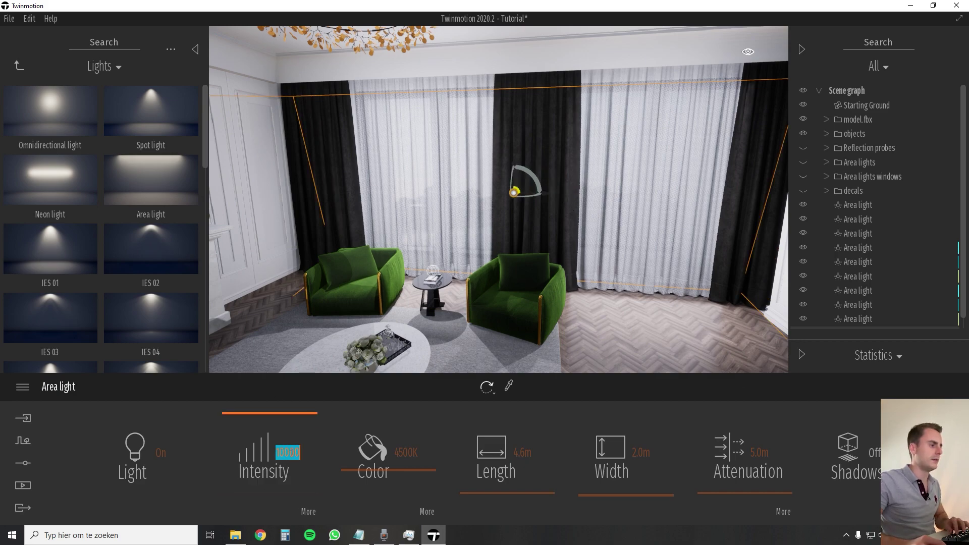
pyautogui.press('Return')
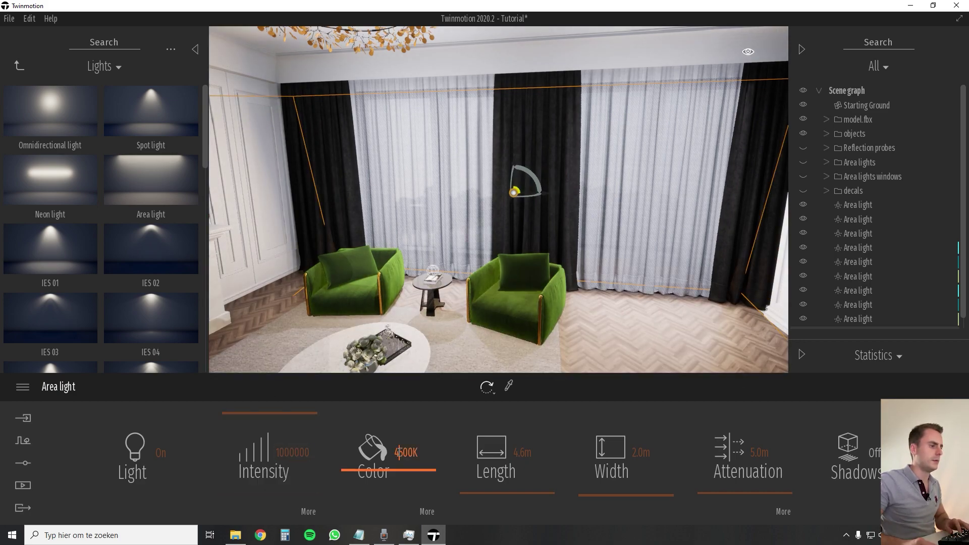
pyautogui.press('Return')
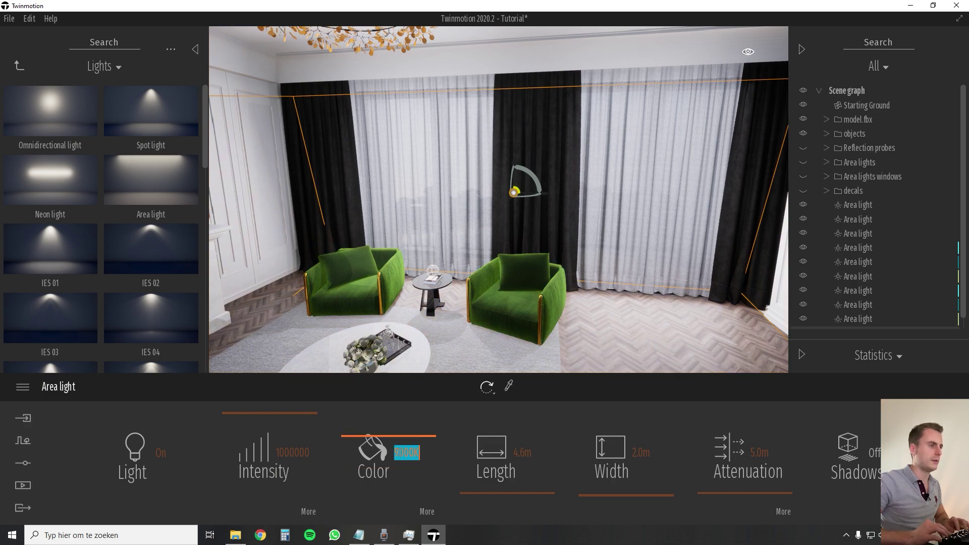
# Set the intensity of the 4.6 m area light to 500000 and deselect it.
pyautogui.moveTo(638, 282)
pyautogui.mouseDown(button='right')
pyautogui.moveTo(570, 281)
pyautogui.moveTo(638, 281)
pyautogui.moveTo(656, 293)
pyautogui.moveTo(581, 267)
pyautogui.moveTo(629, 277)
pyautogui.mouseUp(button='right')
pyautogui.scroll(-2, 916, 282)
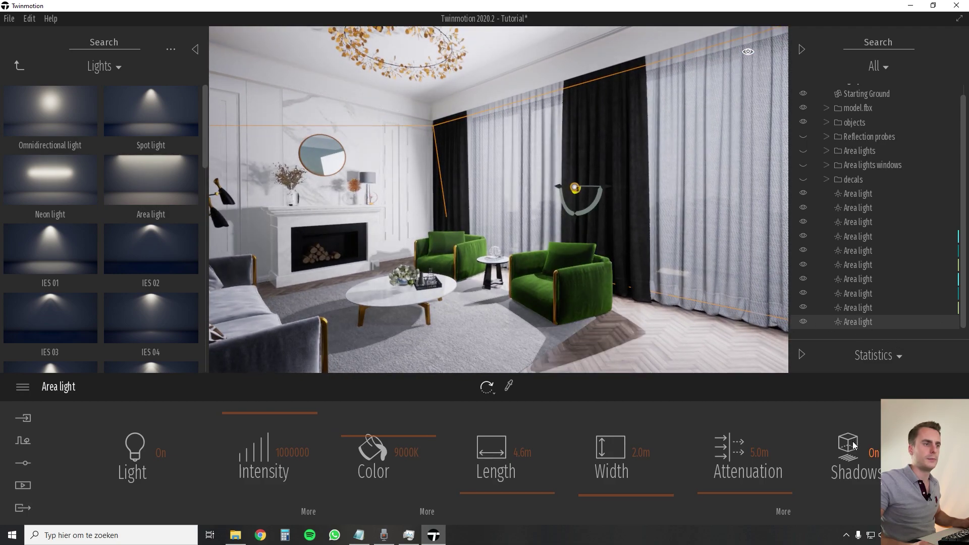
pyautogui.click(291, 453)
pyautogui.doubleClick(291, 453)
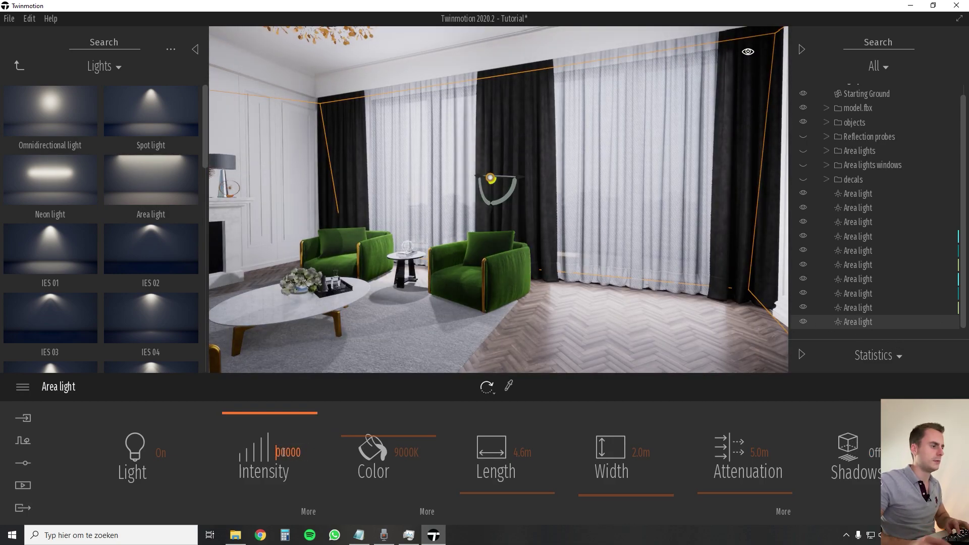
pyautogui.press('Return')
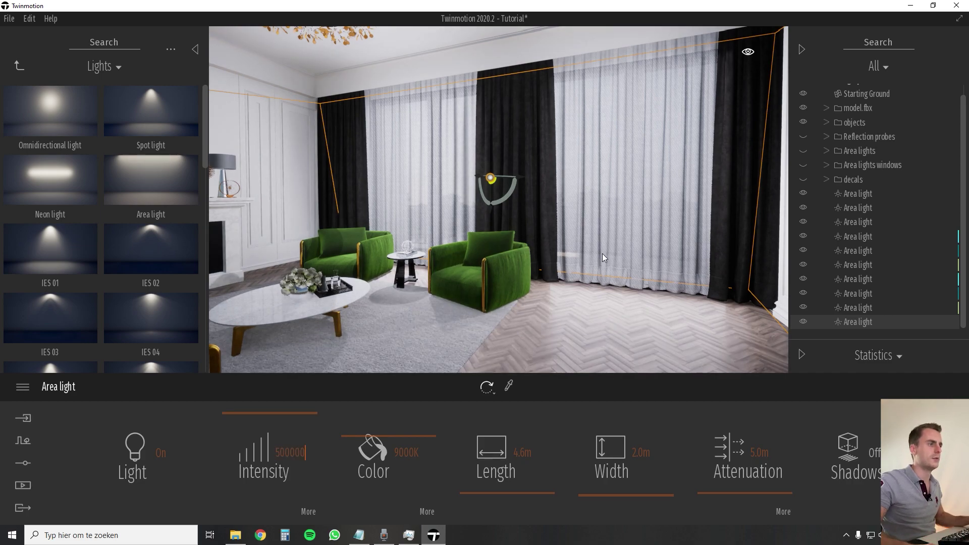
pyautogui.press('Escape')
# Place another area light in the seating area near the fireplace and the first green armchair.
pyautogui.moveTo(602, 253); pyautogui.dragTo(471, 275, button='right')
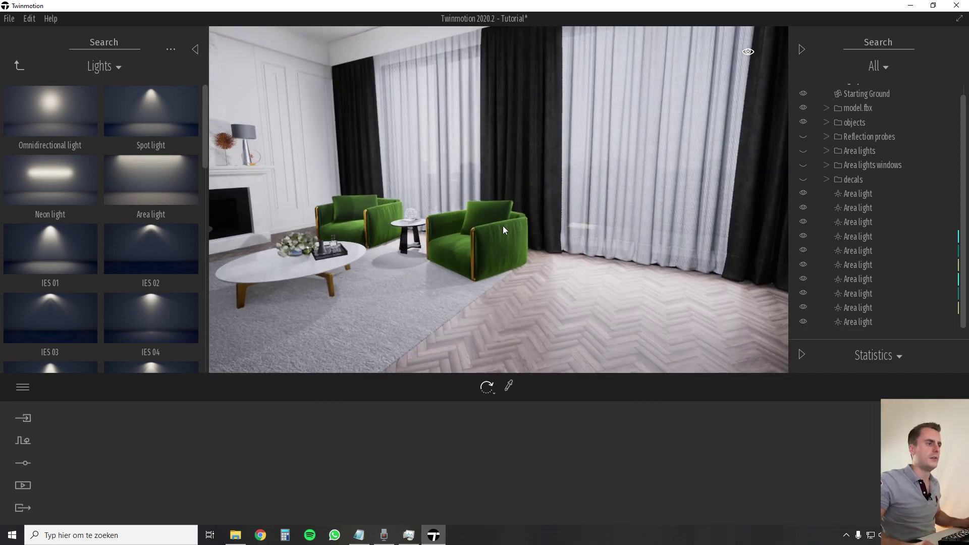
pyautogui.moveTo(502, 225); pyautogui.dragTo(360, 147, button='right')
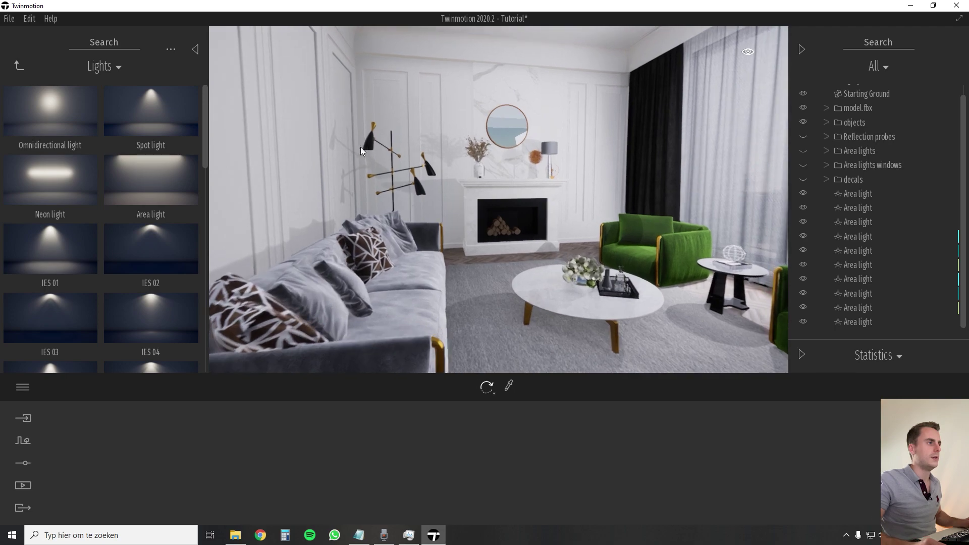
pyautogui.moveTo(429, 136); pyautogui.dragTo(453, 121, button='right')
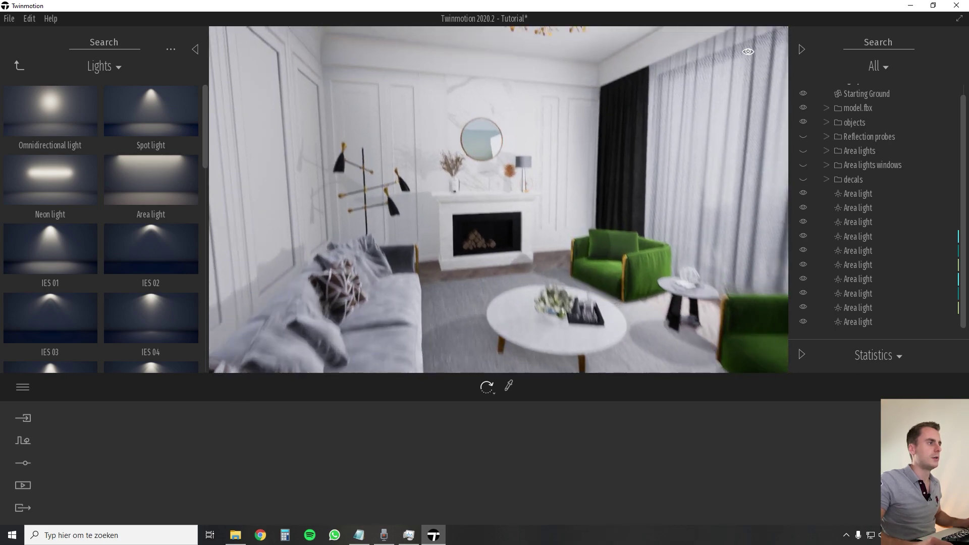
pyautogui.moveTo(321, 146); pyautogui.dragTo(319, 160, button='right')
pyautogui.moveTo(329, 216); pyautogui.dragTo(462, 283, button='right')
pyautogui.press('s')
pyautogui.moveTo(166, 181); pyautogui.dragTo(516, 223)
pyautogui.moveTo(516, 223); pyautogui.dragTo(549, 282, button='right')
pyautogui.press('w')
# Set the area light near the fireplace to 2.0 m long and 2.0 m wide, and rotate it upright with shadows on.
pyautogui.click(518, 451)
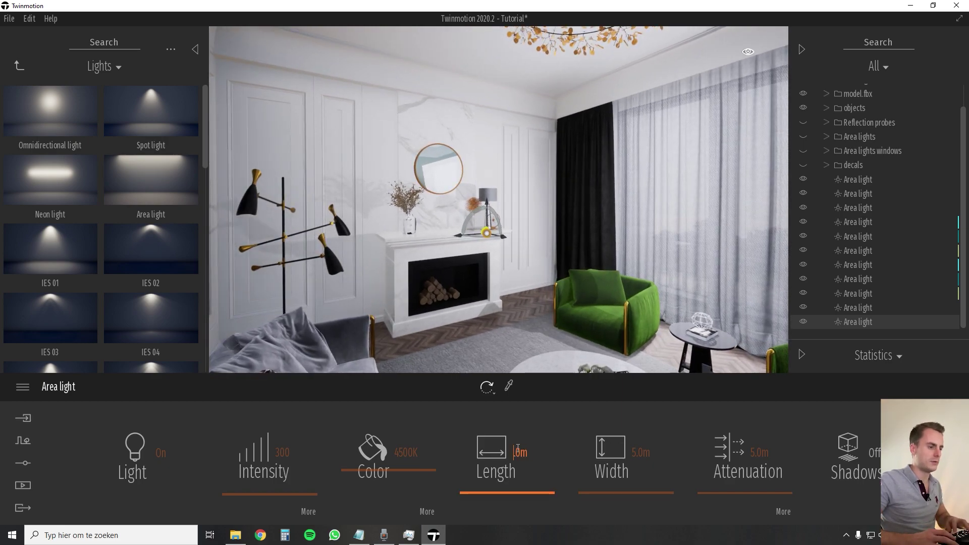
pyautogui.write('2')
pyautogui.press('Return')
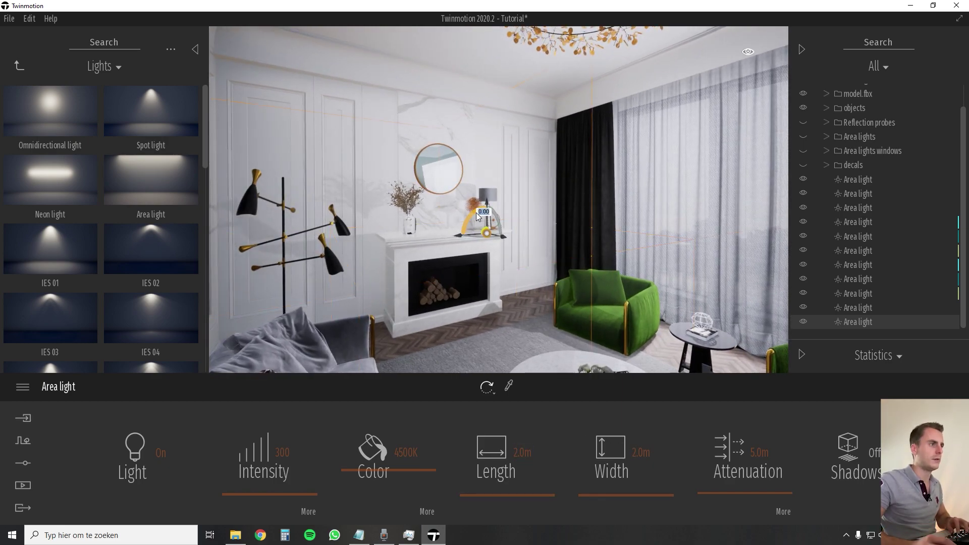
pyautogui.moveTo(479, 217); pyautogui.dragTo(540, 275, button='right')
pyautogui.press('s')
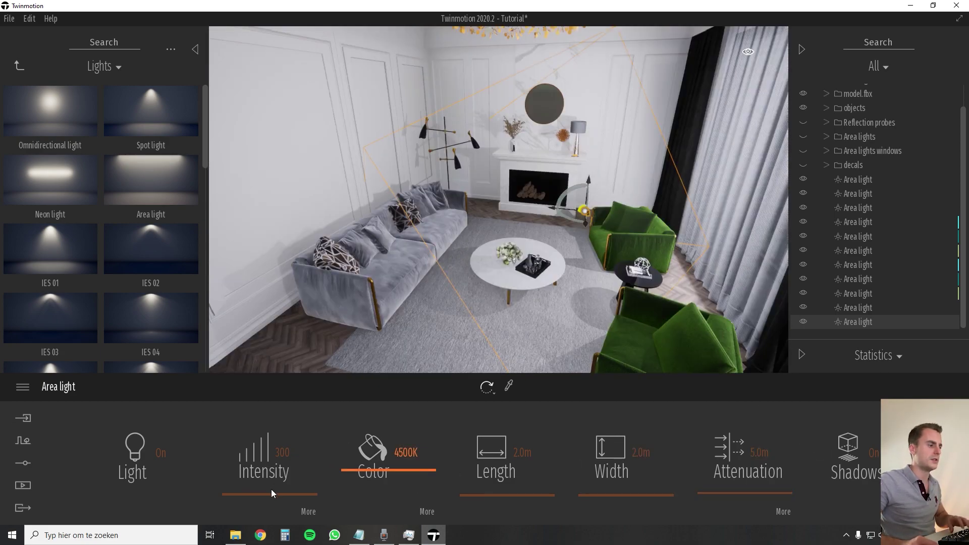
# Set the area light near the fireplace to an intensity of 100000 and a color of 9000K.
pyautogui.moveTo(273, 494); pyautogui.dragTo(277, 442)
pyautogui.write('100000')
pyautogui.press('Tab')
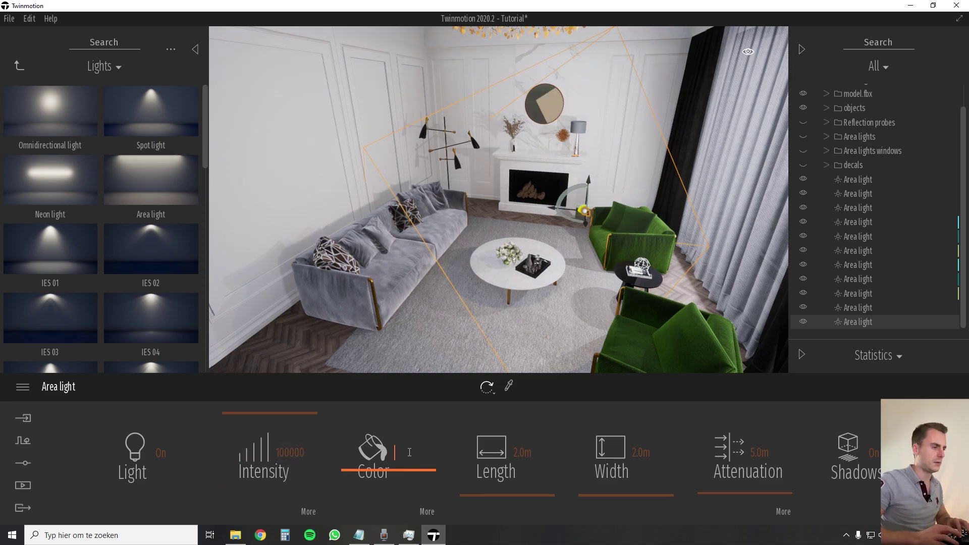
pyautogui.write('9000K')
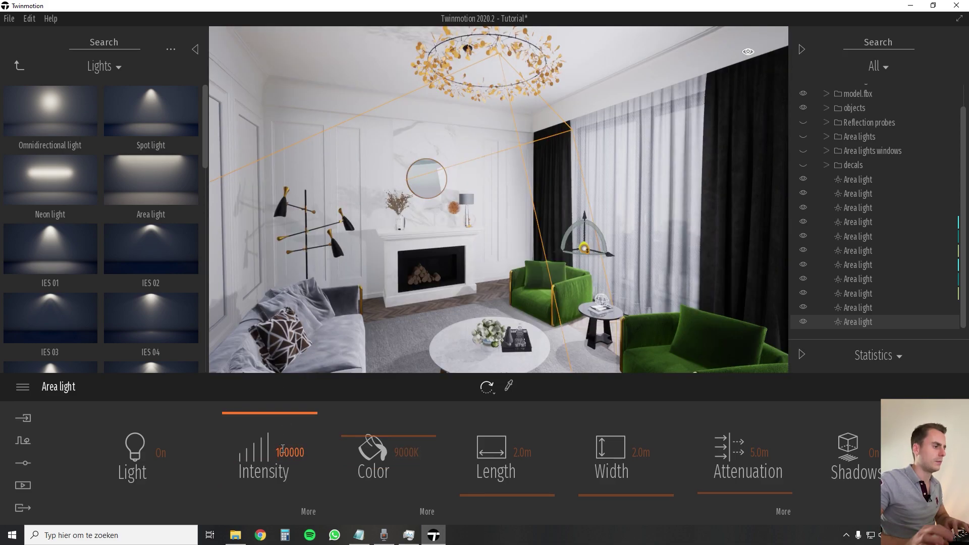
pyautogui.click(282, 448)
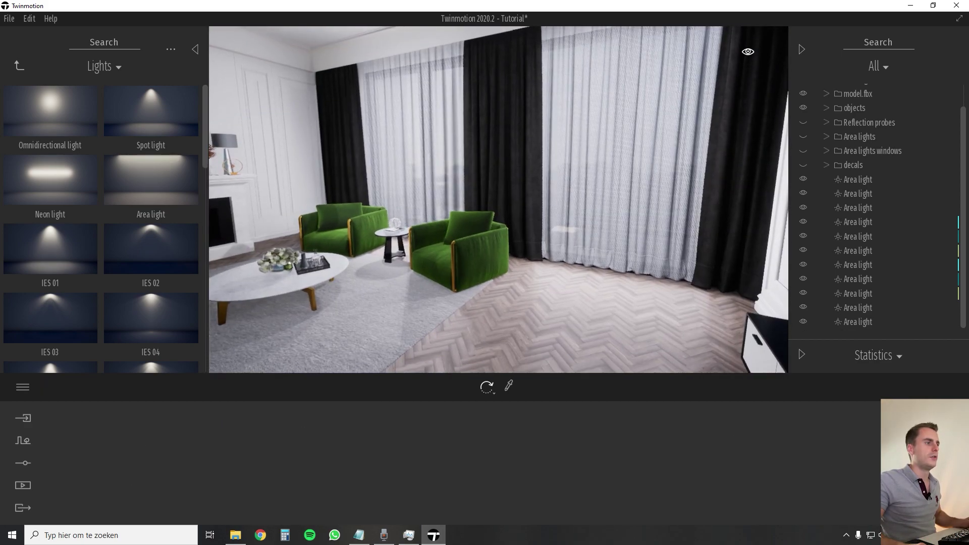
# Place an area light on the wooden floor behind the nearer armchair, beside the dark middle curtain.
pyautogui.press('w')
pyautogui.moveTo(457, 232); pyautogui.dragTo(449, 247, button='right')
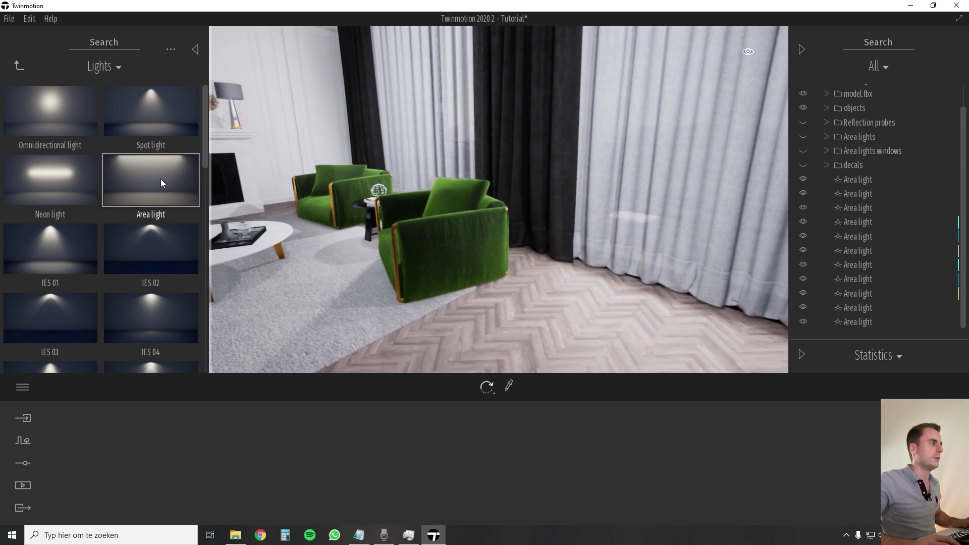
pyautogui.moveTo(161, 183); pyautogui.dragTo(550, 279)
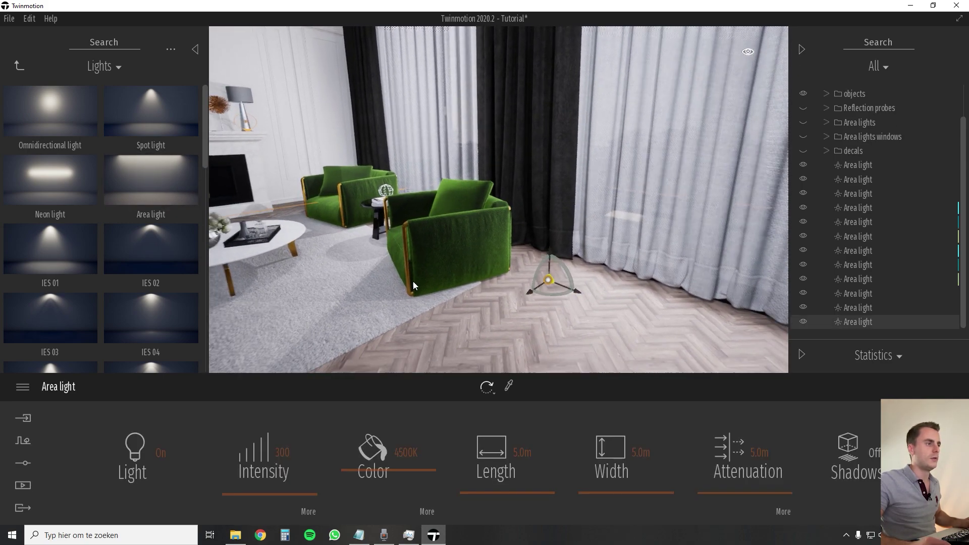
pyautogui.press('s')
pyautogui.press('w')
pyautogui.moveTo(475, 234); pyautogui.dragTo(484, 239, button='right')
pyautogui.press('s')
pyautogui.click(521, 277)
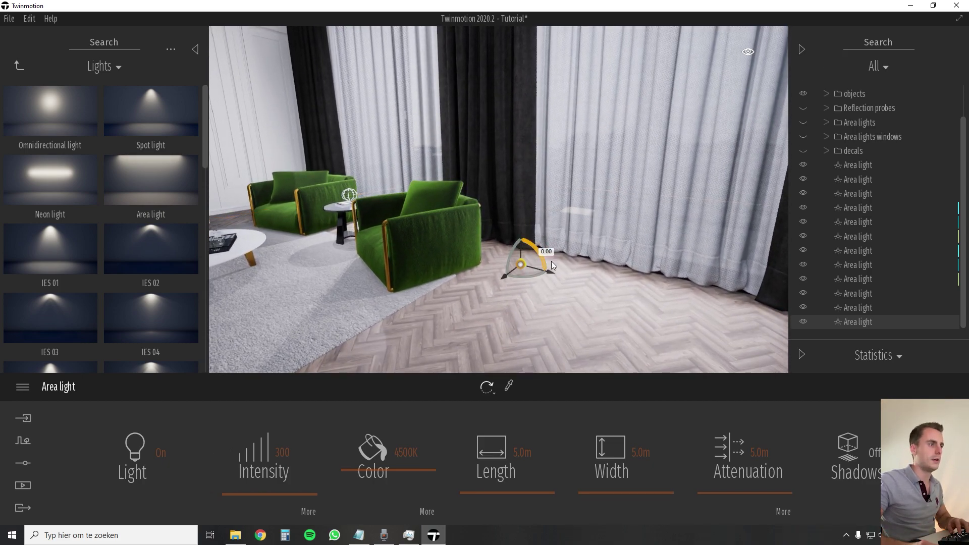
# Set the floor-level area light to 1.0 m by 1.0 m, with intensity 1000000 and color 9000K.
pyautogui.click(602, 442)
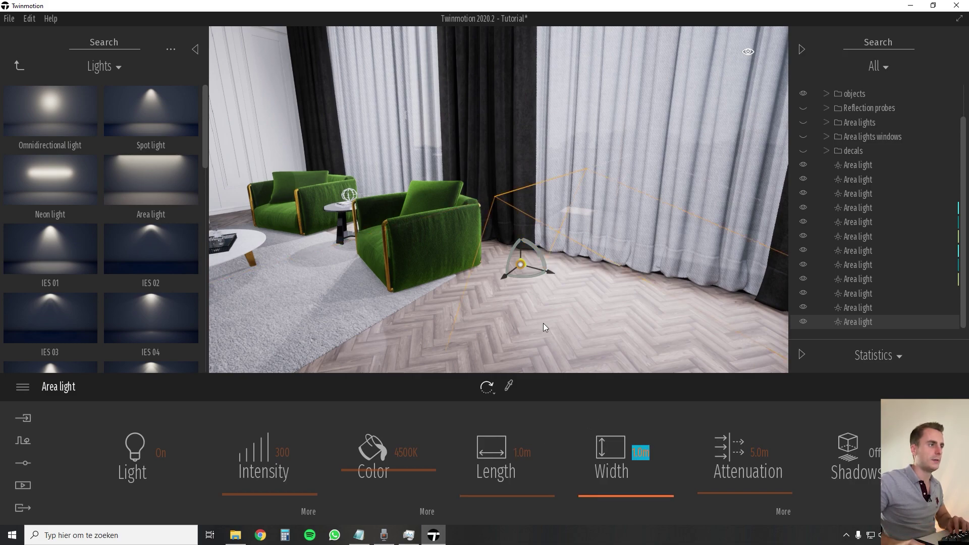
pyautogui.press('Return')
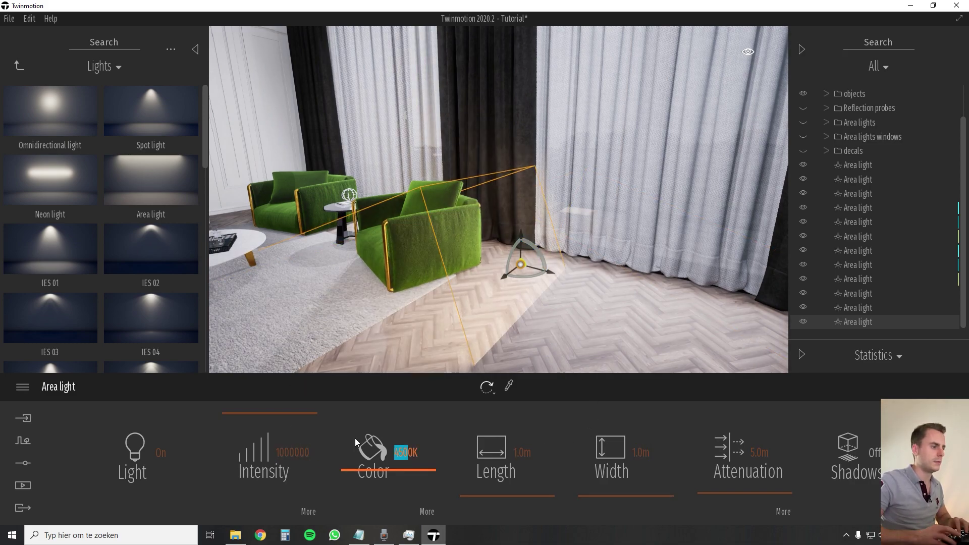
pyautogui.write('9000')
pyautogui.press('Tab')
# Toggle the visibility of the area light behind the armchair off and on to compare its effect on the room.
pyautogui.moveTo(541, 211); pyautogui.dragTo(586, 248, button='right')
pyautogui.click(802, 322)
pyautogui.click(801, 322)
pyautogui.click(801, 322)
pyautogui.click(802, 322)
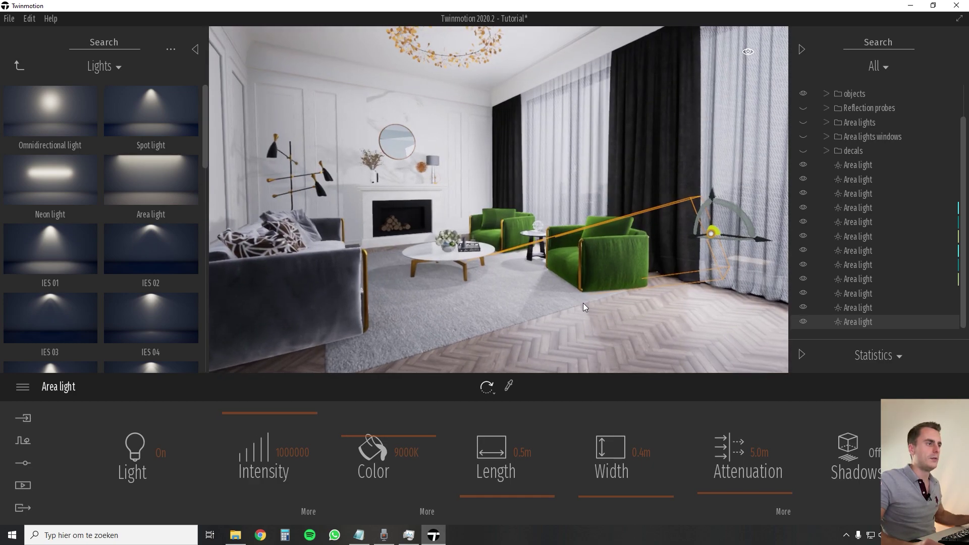
# Show the area lights beside the nearer armchair, at the sofa and at the ceiling from the Area lights folder to inspect their settings.
pyautogui.click(583, 303)
pyautogui.moveTo(536, 271); pyautogui.dragTo(781, 252, button='right')
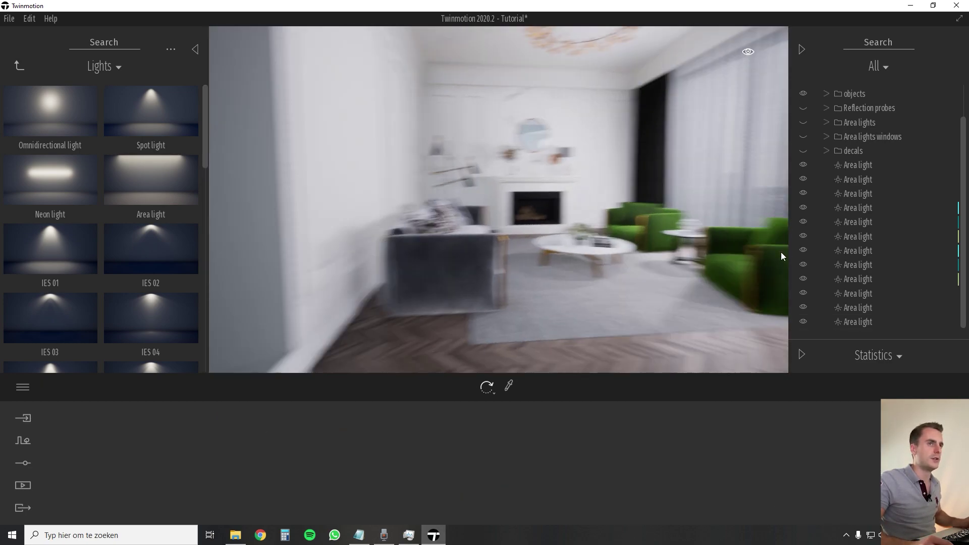
pyautogui.scroll(2, 830, 154)
pyautogui.click(828, 151)
pyautogui.scroll(-3, 820, 260)
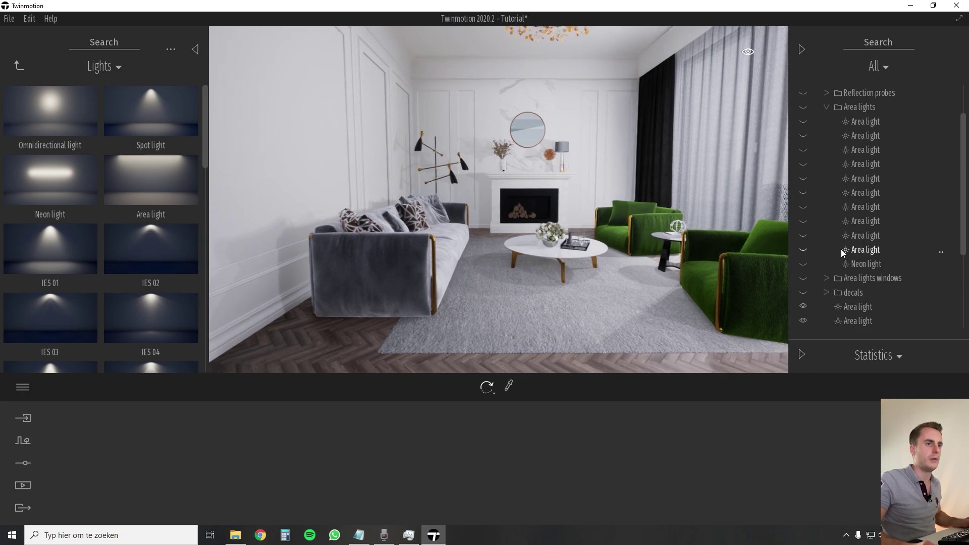
pyautogui.click(861, 249)
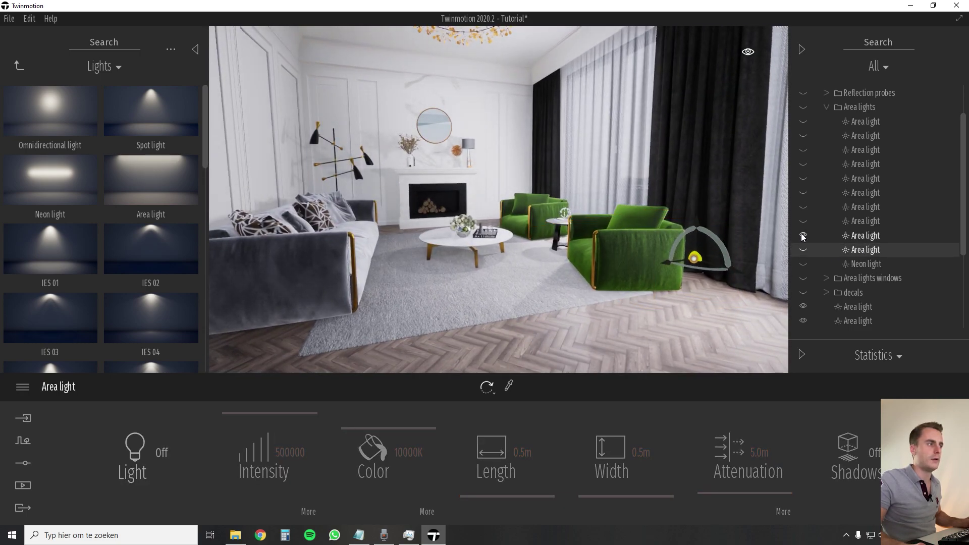
pyautogui.click(862, 235)
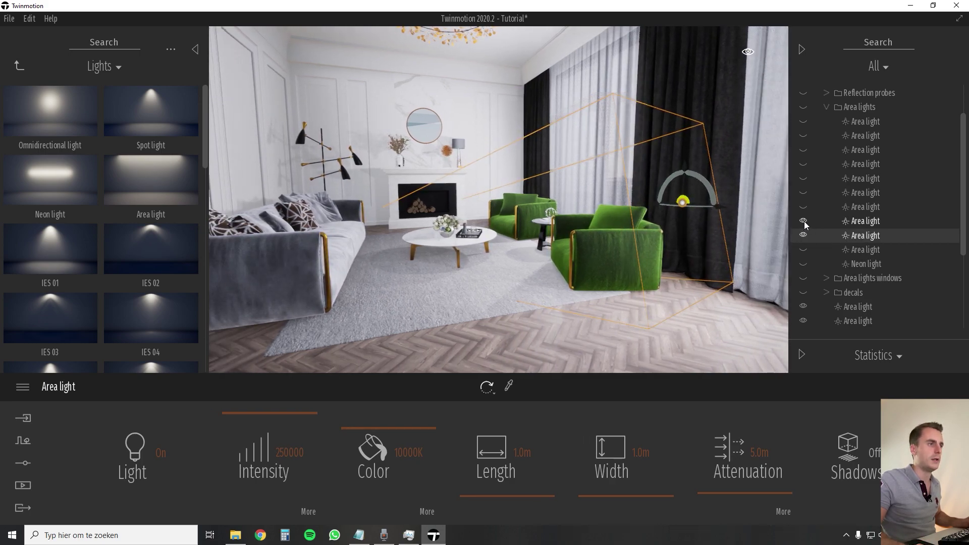
pyautogui.click(806, 222)
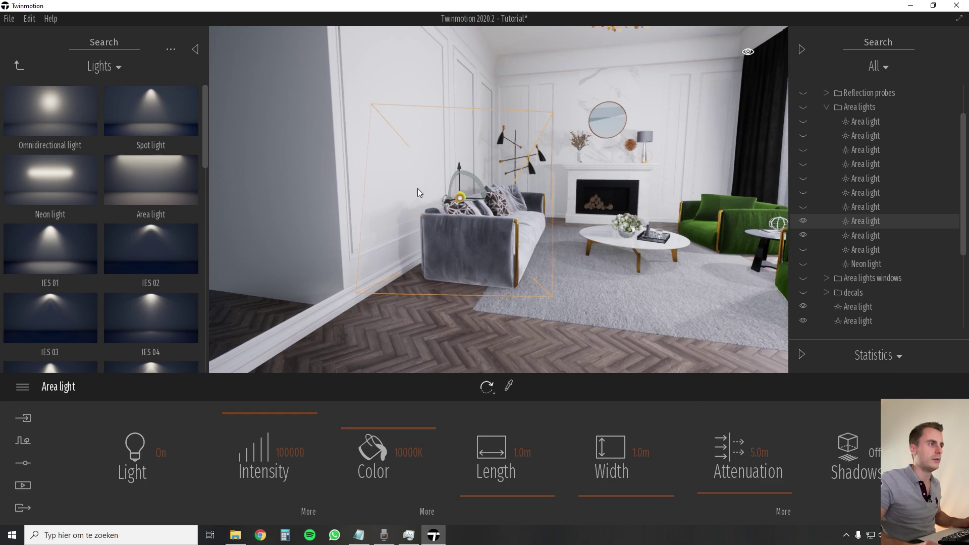
pyautogui.click(861, 193)
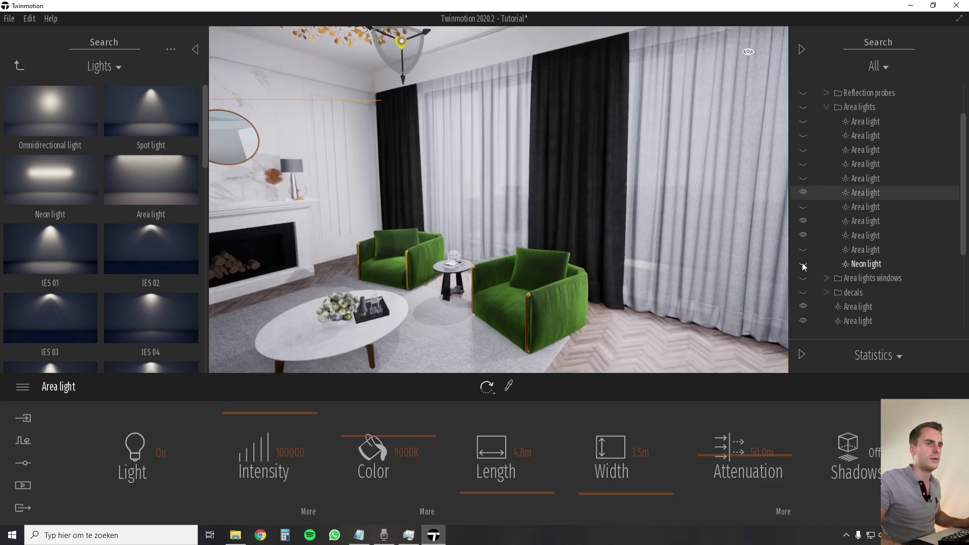
# Show and select the neon light above the television wall, and collapse the Area lights folder.
pyautogui.click(803, 264)
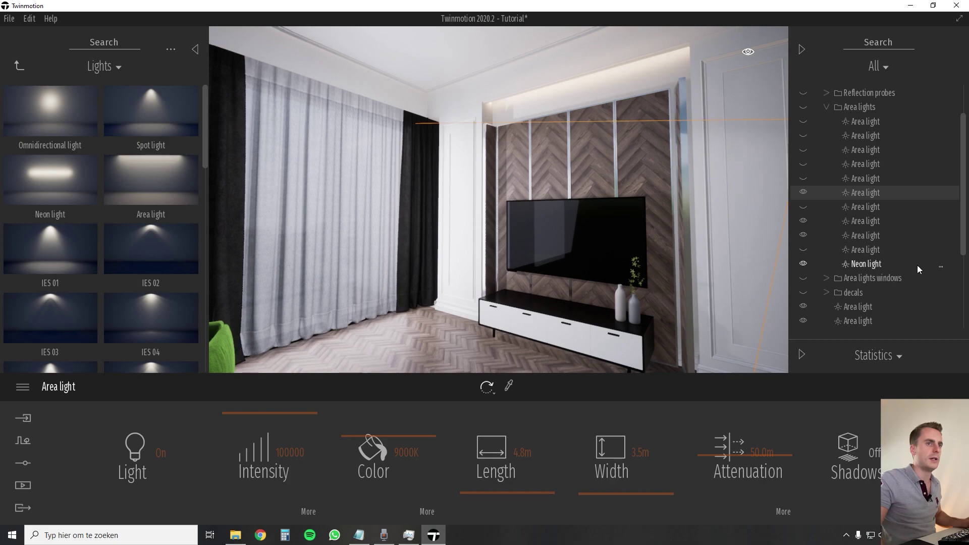
pyautogui.click(809, 265)
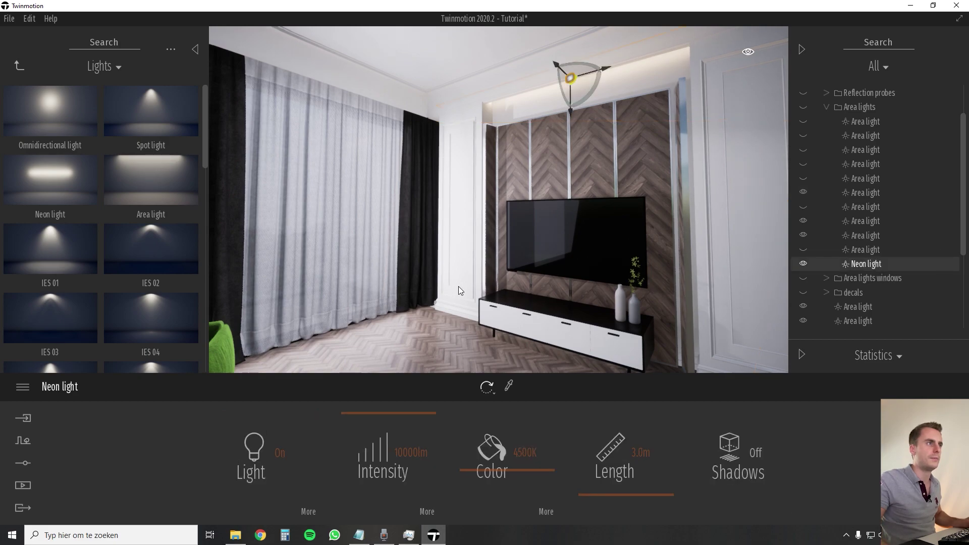
pyautogui.moveTo(459, 288); pyautogui.dragTo(511, 263, button='right')
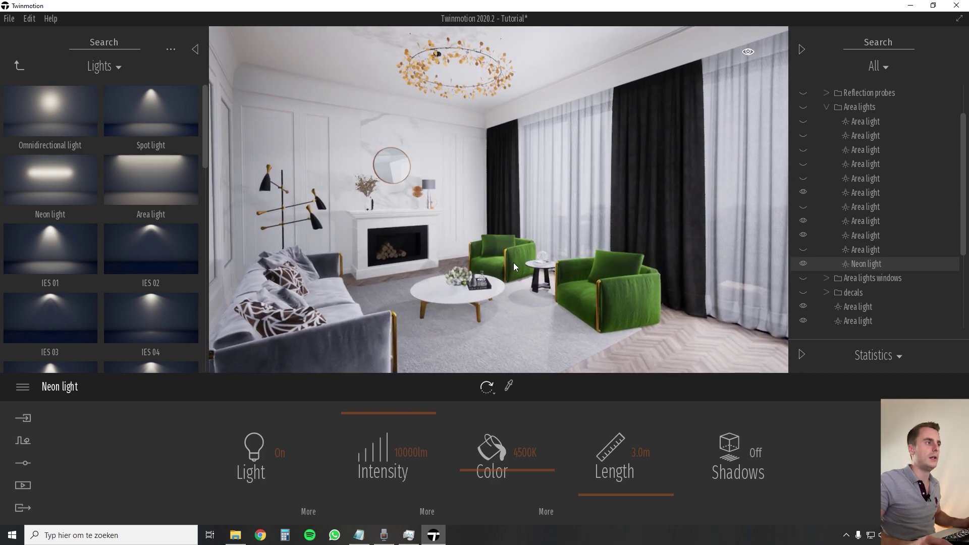
pyautogui.click(827, 107)
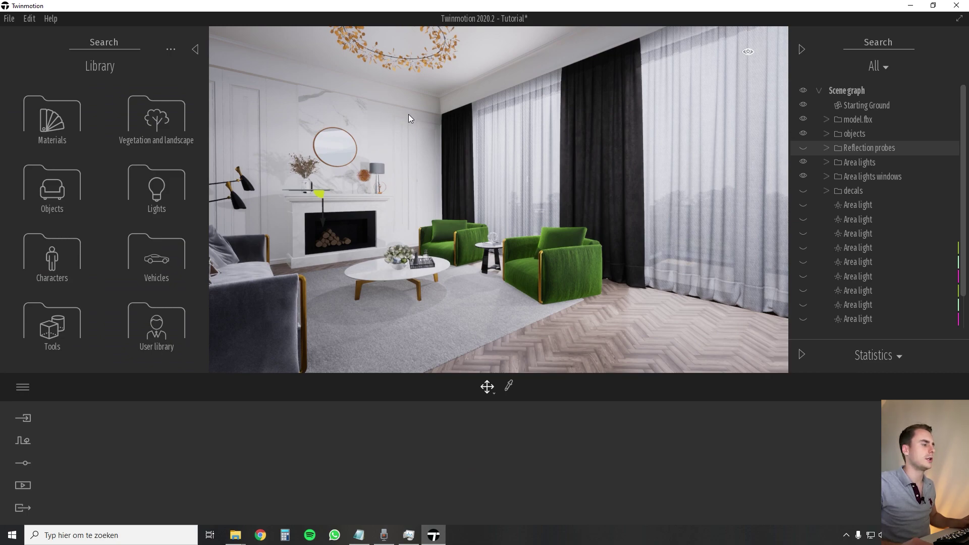
# Place a Box Reflection Probe from the reflection probes library on the television screen.
pyautogui.click(69, 326)
pyautogui.click(156, 119)
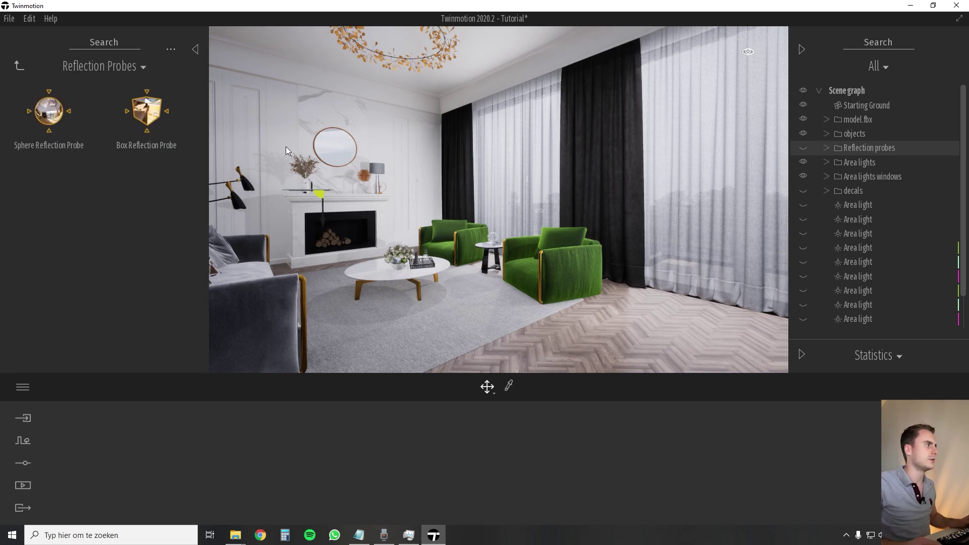
pyautogui.moveTo(286, 147); pyautogui.dragTo(309, 132, button='right')
pyautogui.press('w')
pyautogui.press('w')
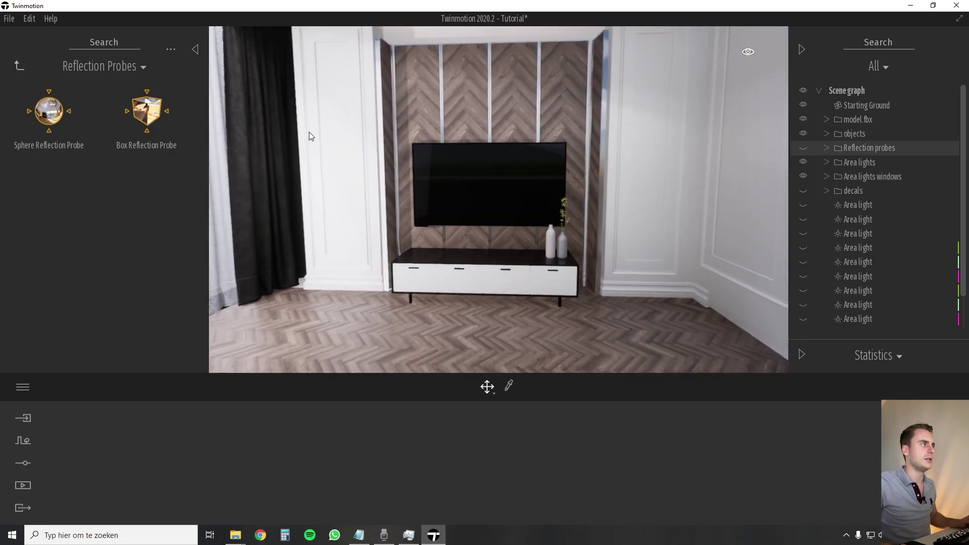
pyautogui.moveTo(147, 111); pyautogui.dragTo(491, 183)
pyautogui.moveTo(490, 182); pyautogui.dragTo(571, 214, button='right')
pyautogui.press('s')
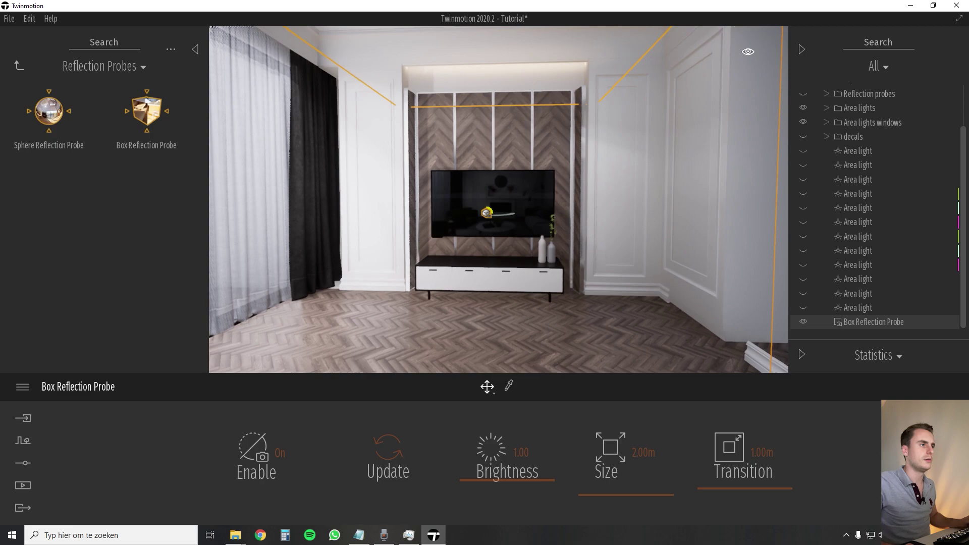
# Review the size and brightness settings of the television's box reflection probe and deselect it.
pyautogui.press('a')
pyautogui.moveTo(597, 478); pyautogui.dragTo(544, 437)
pyautogui.moveTo(507, 477)
pyautogui.mouseDown()
pyautogui.moveTo(510, 442)
pyautogui.moveTo(510, 473)
pyautogui.mouseUp()
pyautogui.moveTo(508, 313); pyautogui.dragTo(480, 343, button='right')
pyautogui.press('s')
pyautogui.moveTo(649, 292); pyautogui.dragTo(623, 291, button='right')
pyautogui.press('Escape')
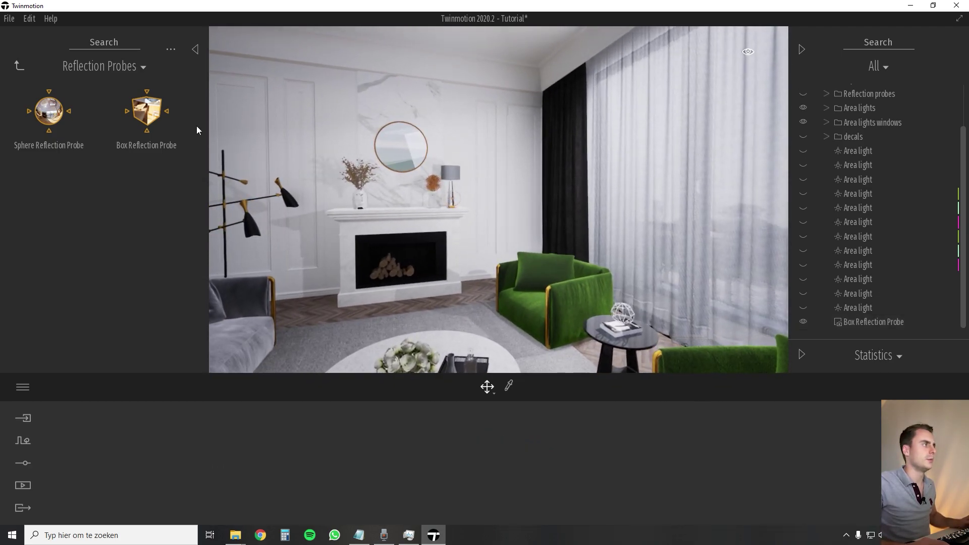
# Place a second Box Reflection Probe on the round mirror above the fireplace and adjust its position in front of the glass.
pyautogui.moveTo(146, 111); pyautogui.dragTo(396, 145)
pyautogui.press('s')
pyautogui.moveTo(505, 174); pyautogui.dragTo(483, 180, button='right')
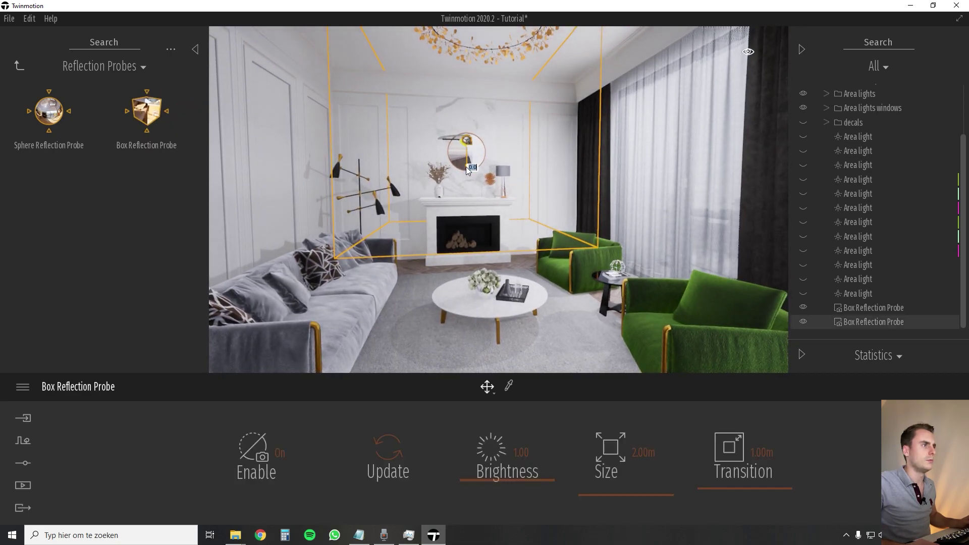
pyautogui.moveTo(466, 167); pyautogui.dragTo(468, 177)
pyautogui.press('Escape')
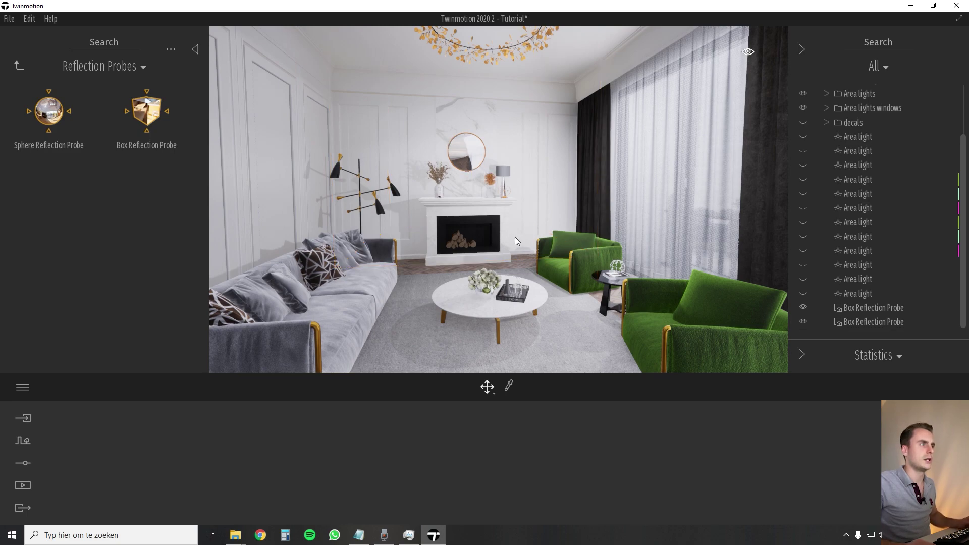
pyautogui.press('s')
pyautogui.moveTo(515, 237); pyautogui.dragTo(557, 236, button='right')
pyautogui.press('w')
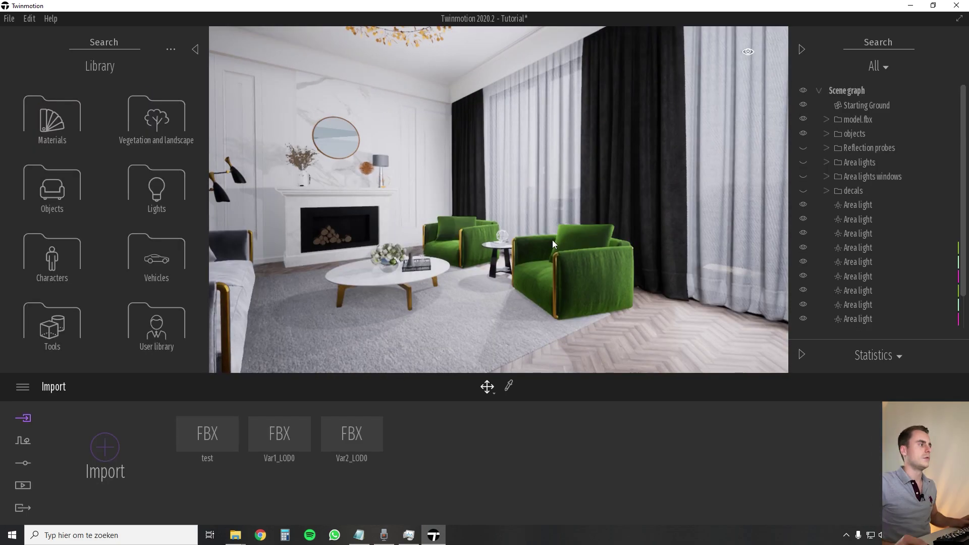
# Browse the object library's decals for the Shadow square and Shadow round decals.
pyautogui.scroll(3, 552, 241)
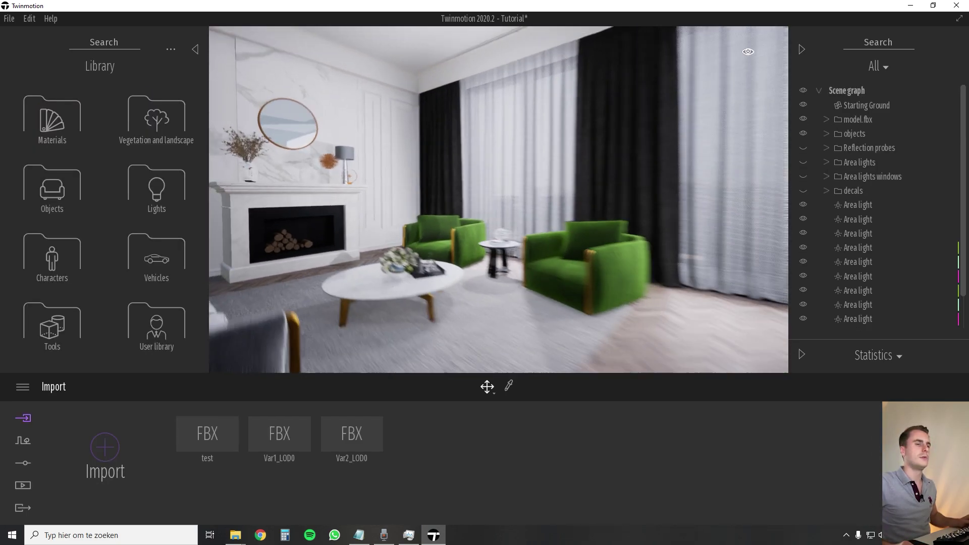
pyautogui.moveTo(552, 245); pyautogui.dragTo(588, 245, button='right')
pyautogui.press('s')
pyautogui.press('w')
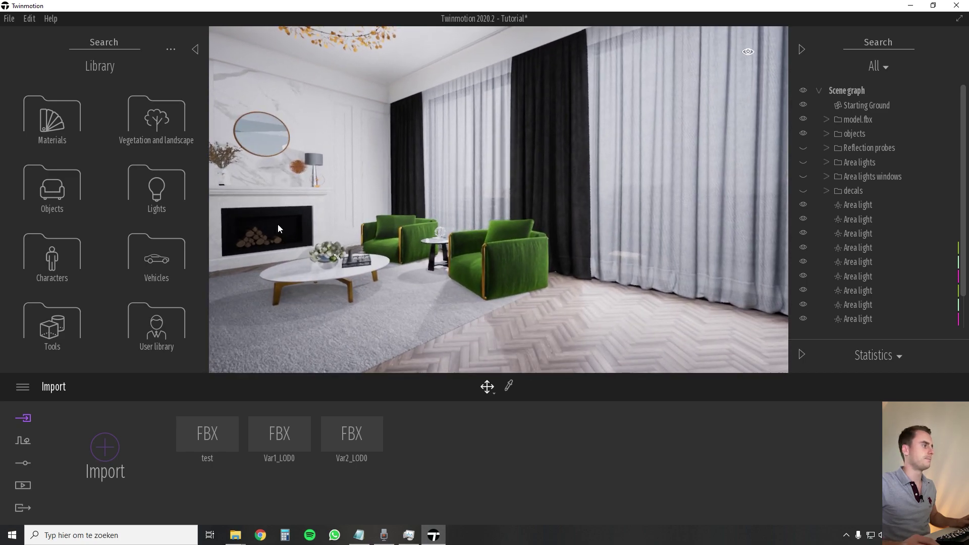
pyautogui.click(50, 191)
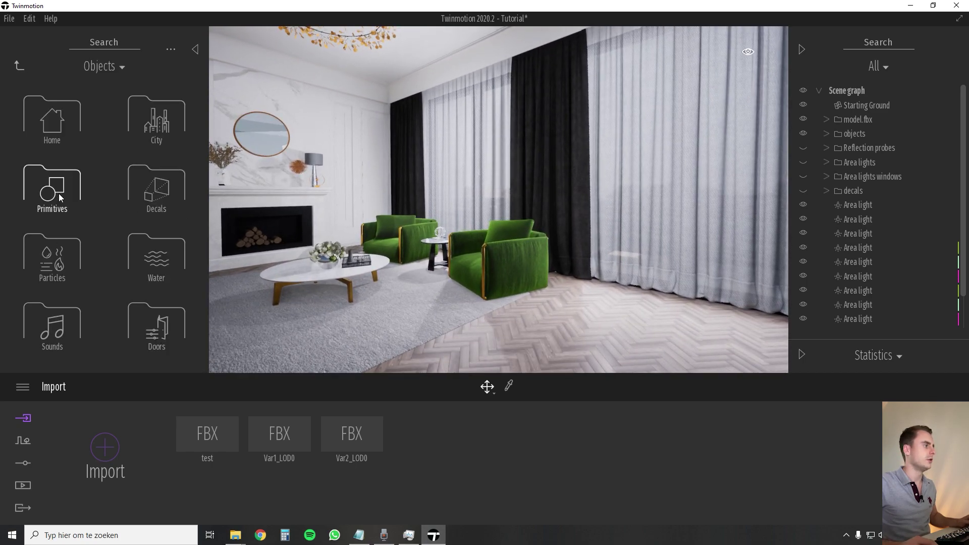
pyautogui.click(162, 196)
pyautogui.moveTo(204, 117); pyautogui.dragTo(196, 326)
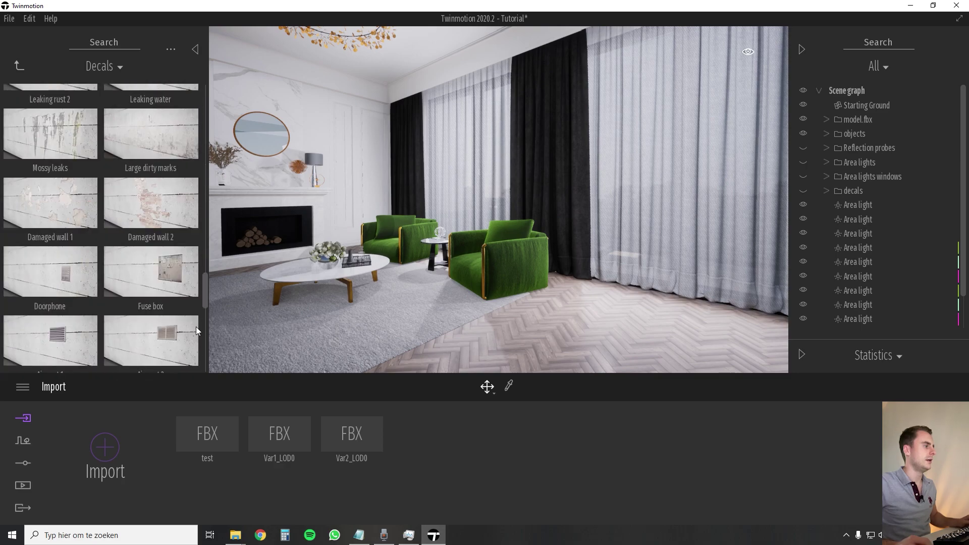
pyautogui.scroll(-10, 196, 330)
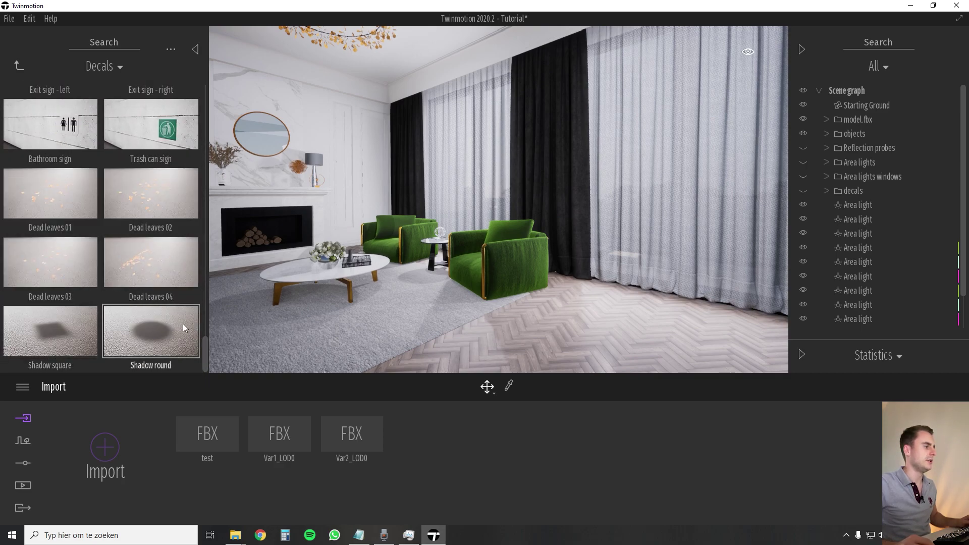
# Place a Shadow square decal under the front of the nearer green armchair and lower it by about 0.07.
pyautogui.moveTo(499, 202); pyautogui.dragTo(503, 226, button='right')
pyautogui.press('w')
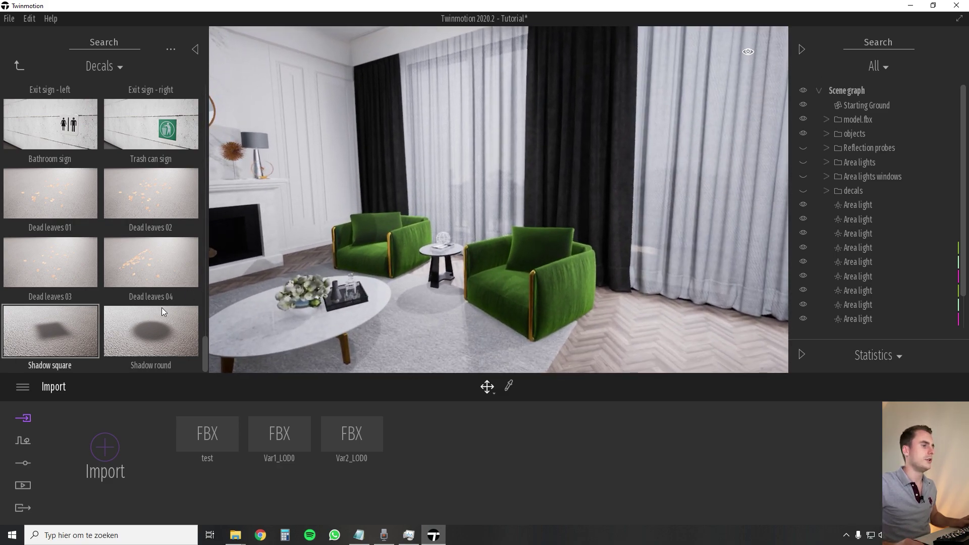
pyautogui.moveTo(537, 232); pyautogui.dragTo(539, 193, button='middle')
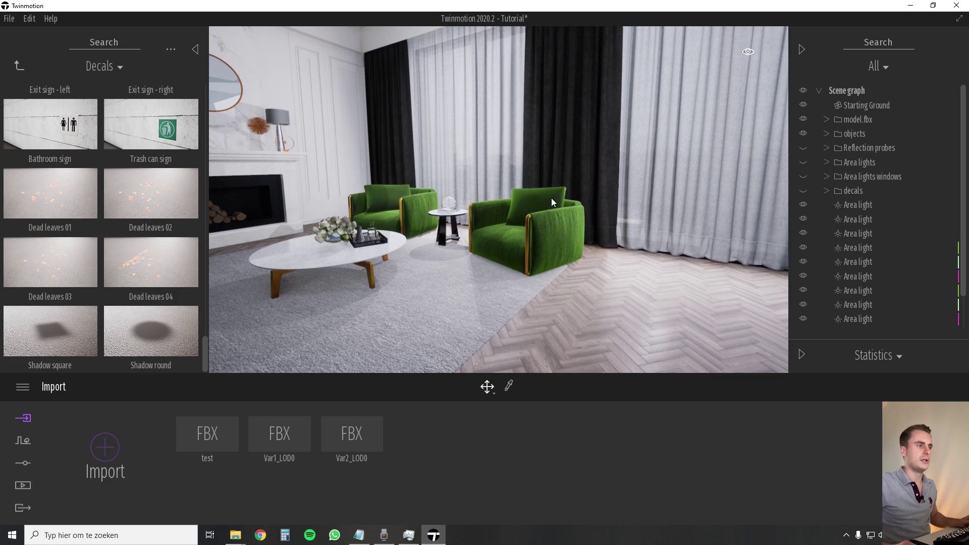
pyautogui.press('Up')
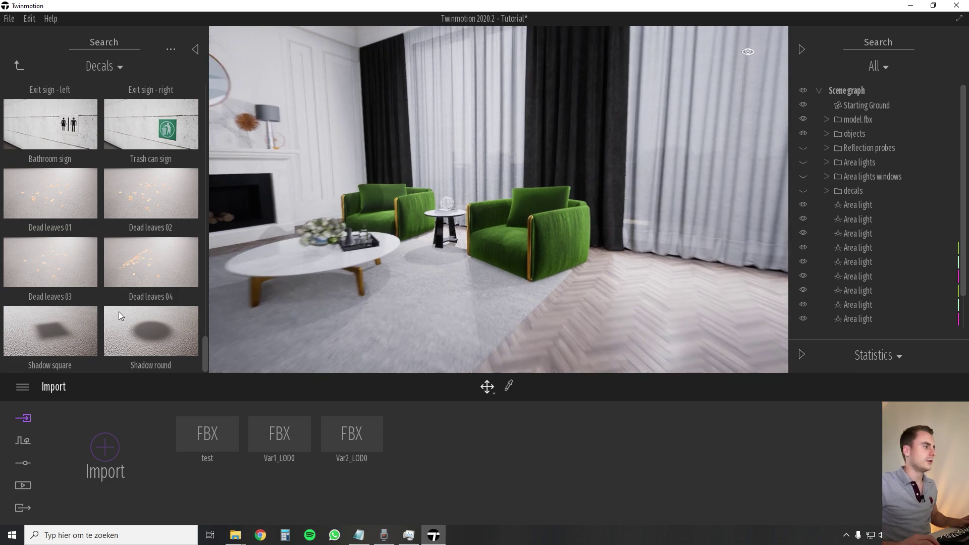
pyautogui.moveTo(67, 331); pyautogui.dragTo(508, 288)
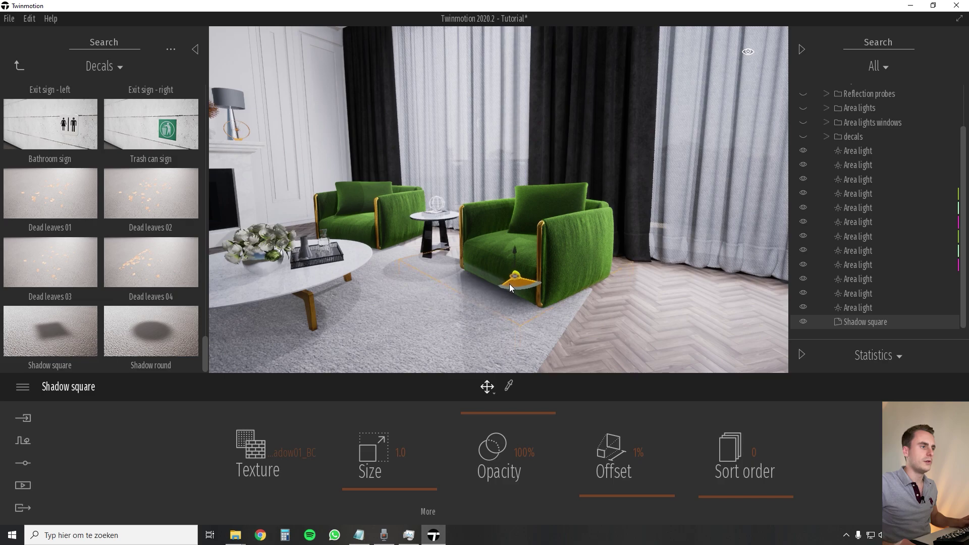
pyautogui.moveTo(514, 254); pyautogui.dragTo(516, 258)
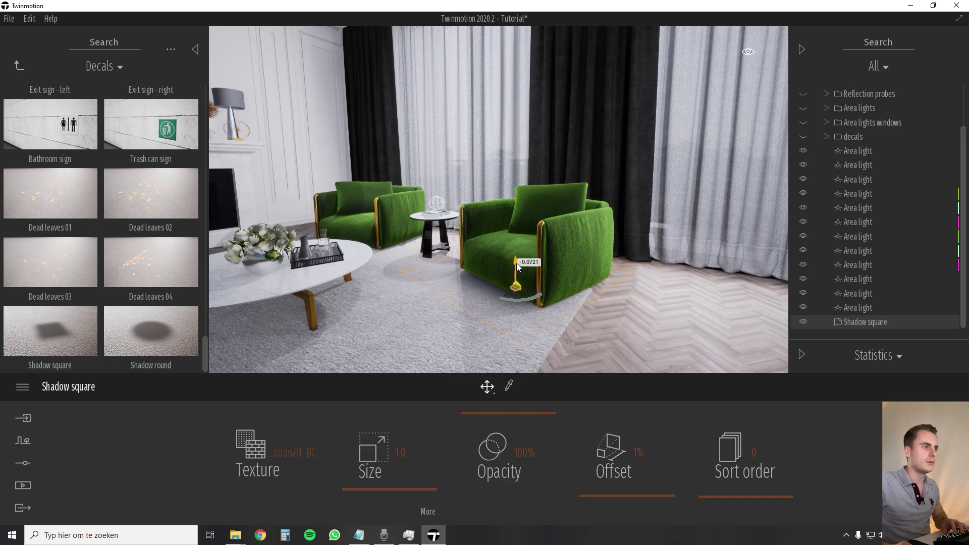
# Toggle the visibility of the Shadow square decal under the armchair off and on to compare its effect.
pyautogui.click(803, 321)
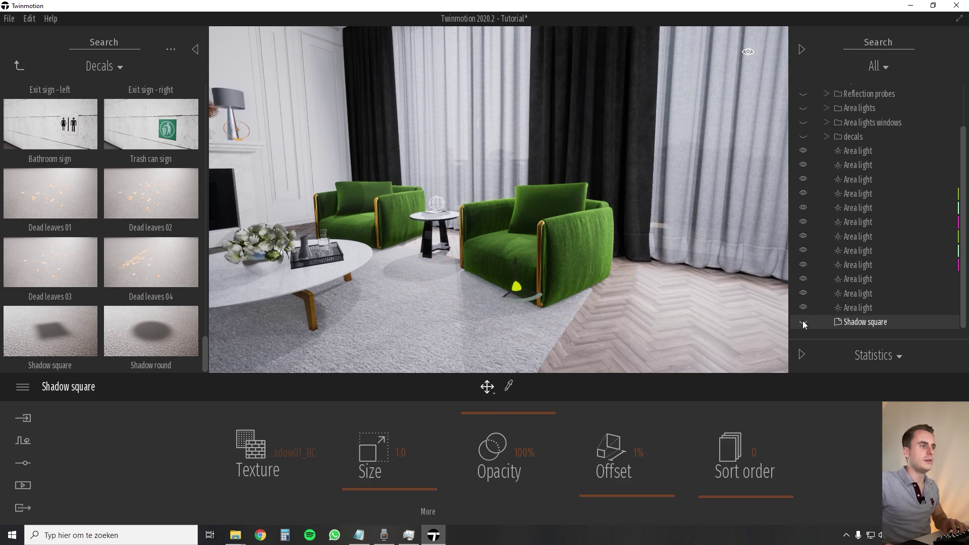
pyautogui.click(803, 321)
pyautogui.click(803, 322)
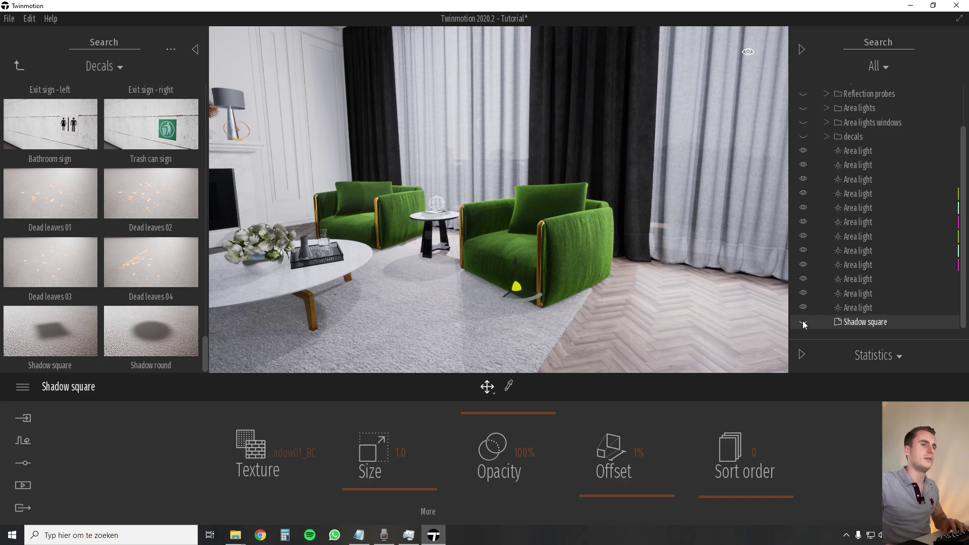
pyautogui.click(803, 322)
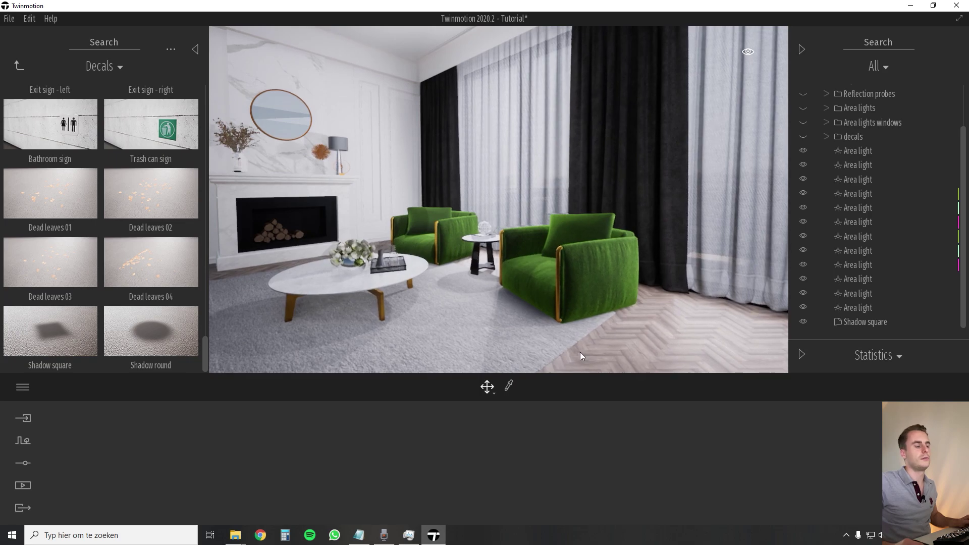
pyautogui.click(805, 321)
pyautogui.click(804, 321)
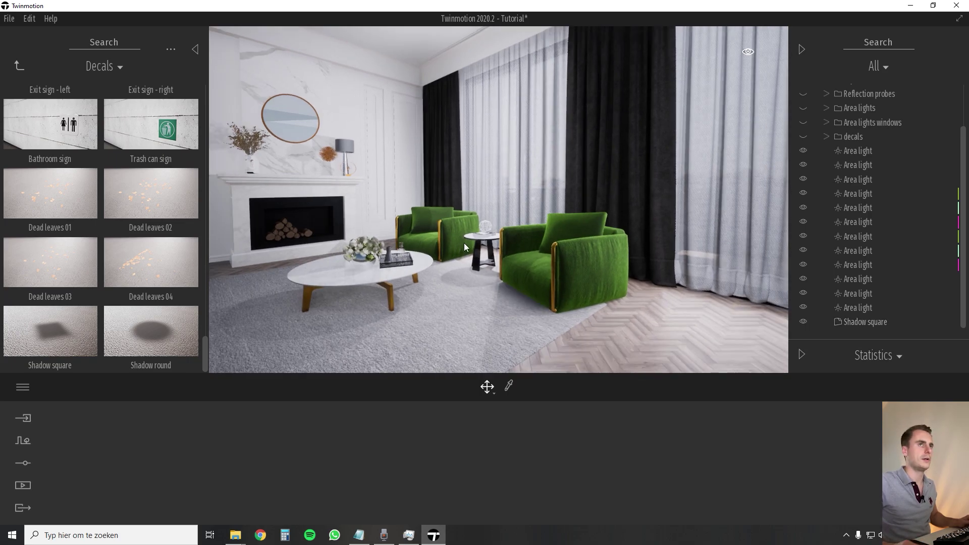
# Place a Shadow square decal on the wall panel between the fireplace and the black curtain, in the room corner.
pyautogui.moveTo(464, 243); pyautogui.dragTo(353, 221, button='right')
pyautogui.press('s')
pyautogui.moveTo(500, 223); pyautogui.dragTo(559, 216)
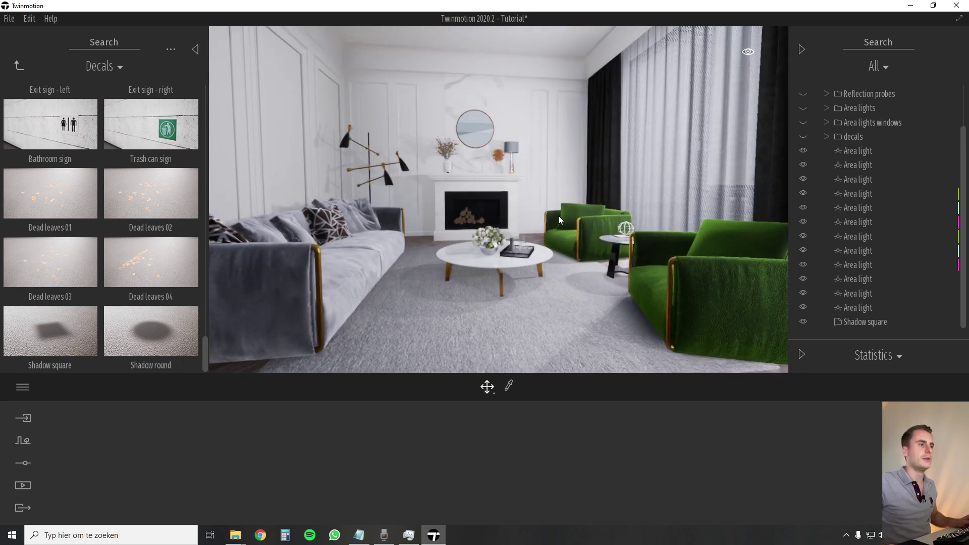
pyautogui.moveTo(518, 298); pyautogui.dragTo(377, 250)
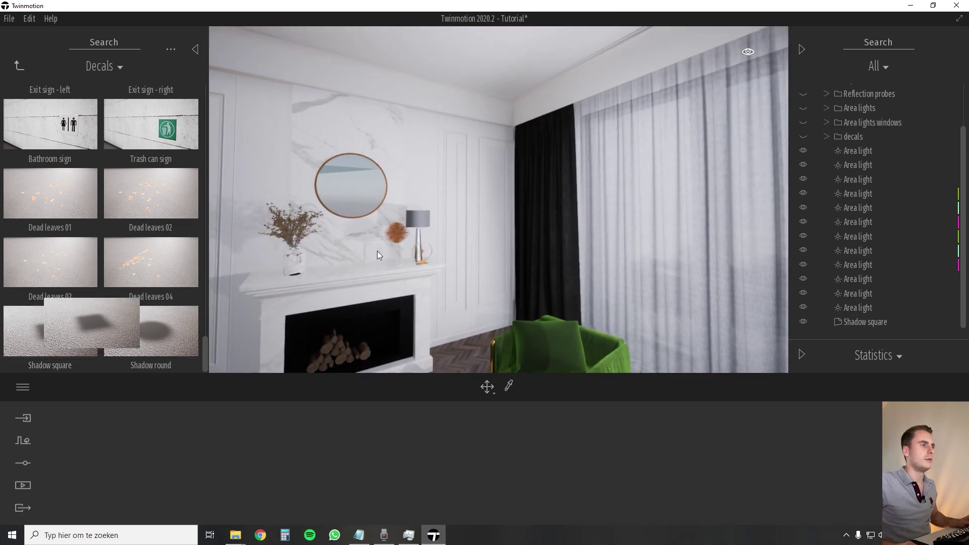
pyautogui.moveTo(509, 194); pyautogui.dragTo(507, 192)
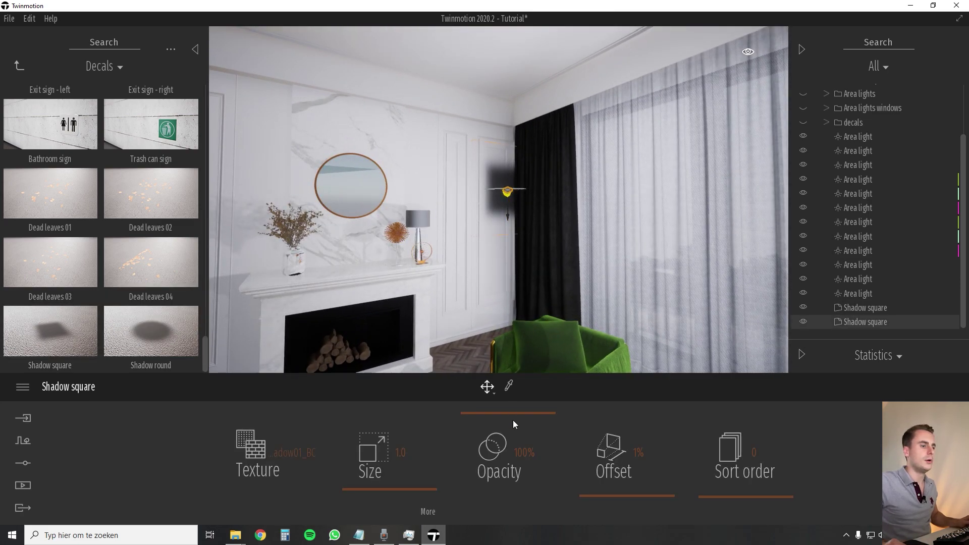
# Lengthen the wall corner decal so its shadow spans the wall's height, and set its opacity to 55%.
pyautogui.click(427, 513)
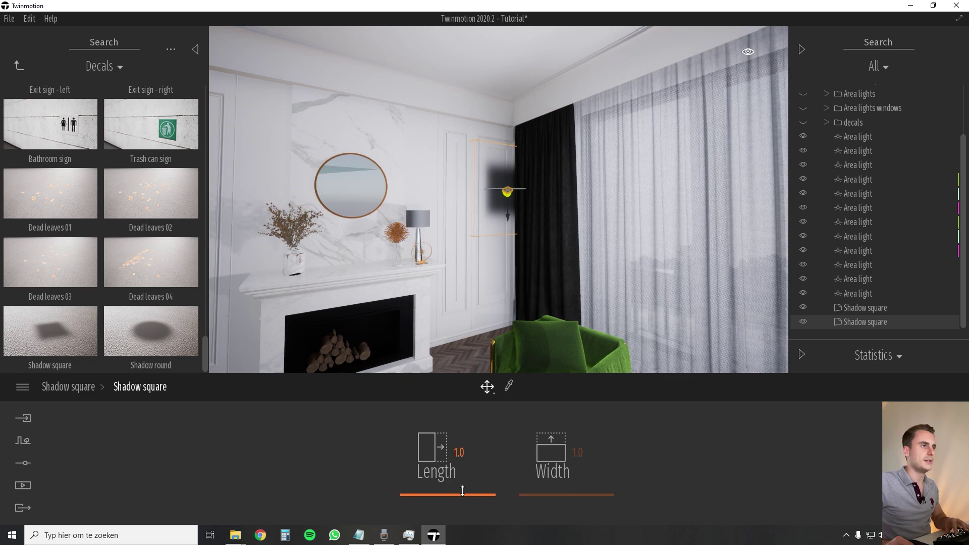
pyautogui.moveTo(462, 491); pyautogui.dragTo(466, 466)
pyautogui.click(69, 386)
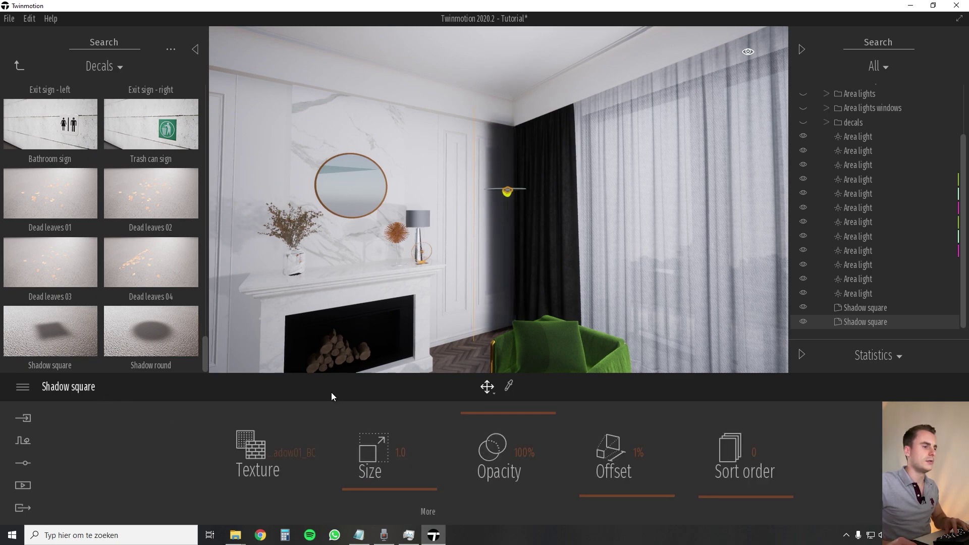
pyautogui.moveTo(502, 419)
pyautogui.mouseDown()
pyautogui.moveTo(498, 449)
pyautogui.moveTo(501, 418)
pyautogui.mouseUp()
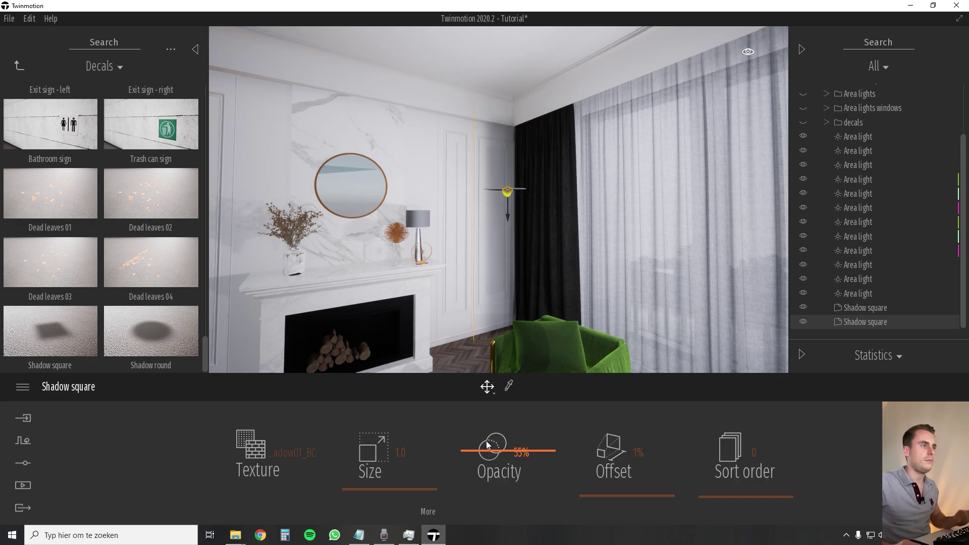
# Place a Shadow square decal on the ceiling above the curtains and set its opacity to 55%.
pyautogui.press('s')
pyautogui.moveTo(447, 333); pyautogui.dragTo(454, 289, button='right')
pyautogui.press('w')
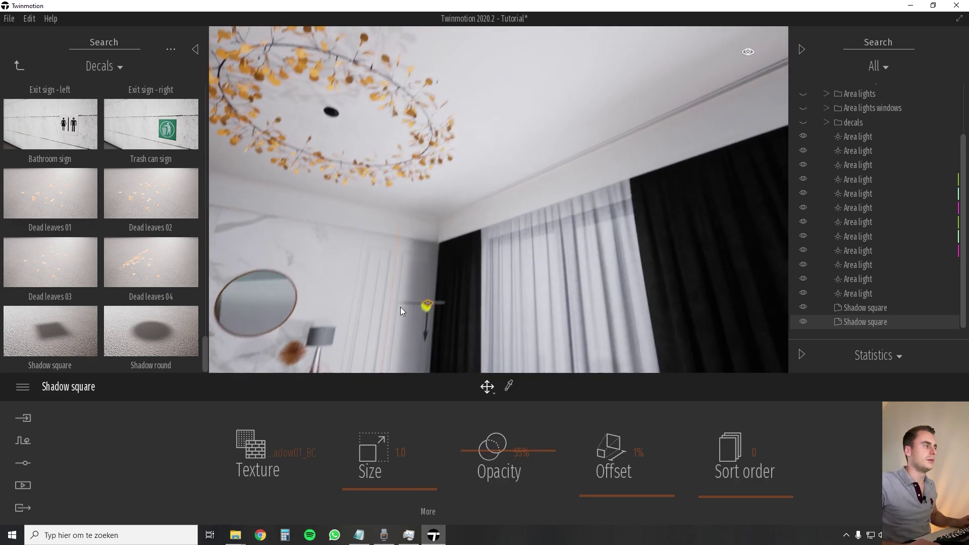
pyautogui.moveTo(80, 335); pyautogui.dragTo(485, 235)
pyautogui.moveTo(499, 415); pyautogui.dragTo(497, 451)
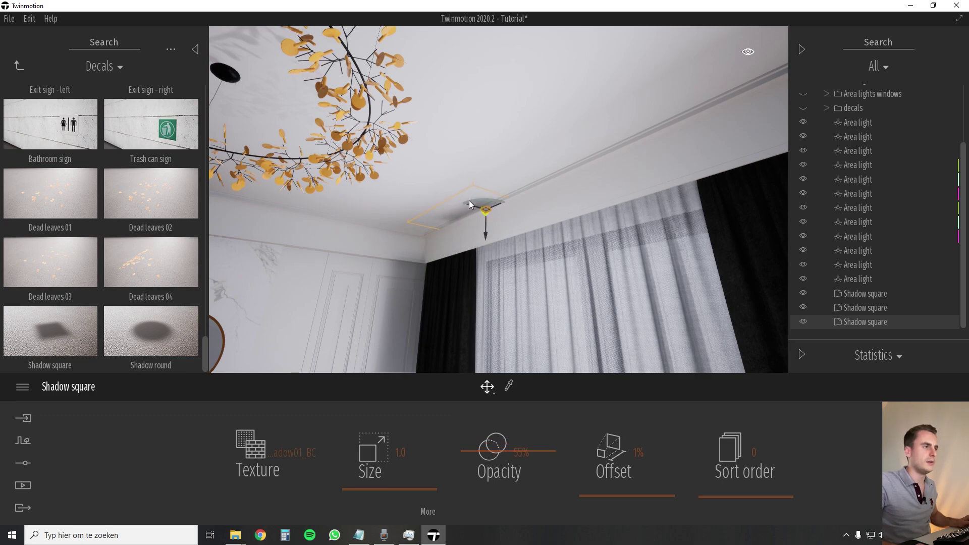
# Widen the ceiling decal to 20.0 so the shadow runs along the ceiling edge above the curtains.
pyautogui.click(371, 457)
pyautogui.moveTo(536, 495); pyautogui.dragTo(565, 406)
pyautogui.press('s')
pyautogui.moveTo(499, 200); pyautogui.dragTo(461, 287, button='right')
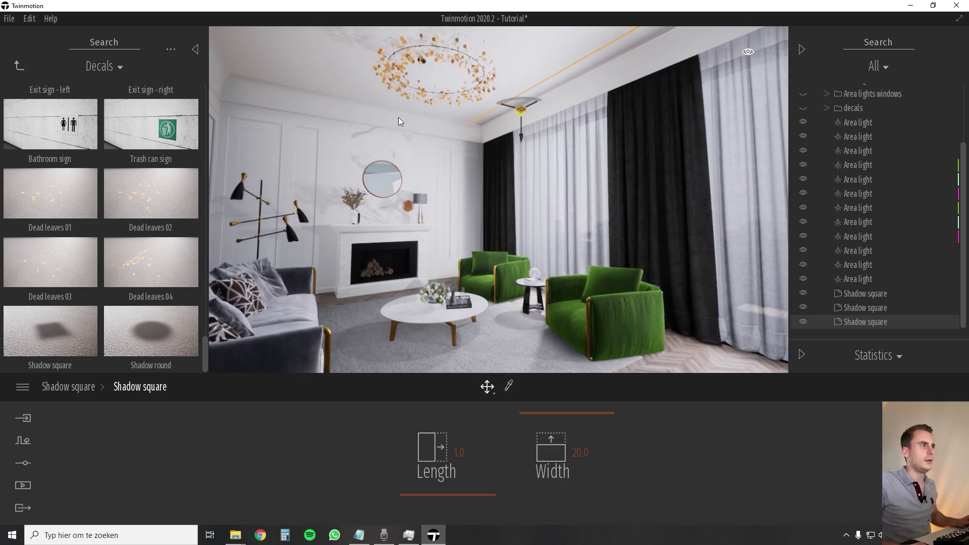
pyautogui.moveTo(439, 226)
pyautogui.mouseDown(button='right')
pyautogui.moveTo(483, 225)
pyautogui.moveTo(424, 230)
pyautogui.mouseUp(button='right')
pyautogui.press('Escape')
# Place a Shadow square decal beside the fireplace on the floor lamp side, with length 2.3 and width 1.7.
pyautogui.press('a')
pyautogui.press('w')
pyautogui.moveTo(129, 334)
pyautogui.mouseDown()
pyautogui.moveTo(222, 287)
pyautogui.moveTo(441, 213)
pyautogui.moveTo(442, 198)
pyautogui.mouseUp()
pyautogui.click(427, 507)
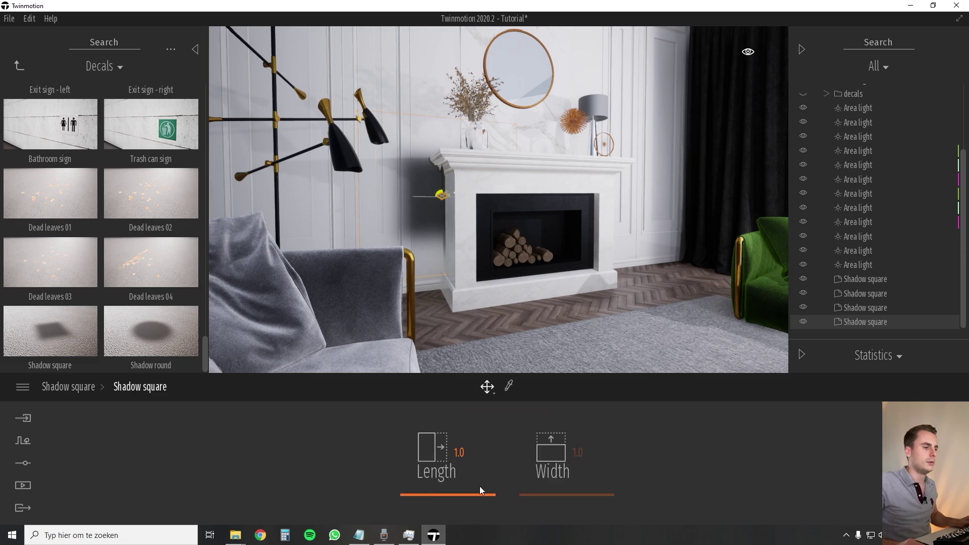
pyautogui.moveTo(544, 494); pyautogui.dragTo(543, 491)
pyautogui.moveTo(463, 493); pyautogui.dragTo(463, 489)
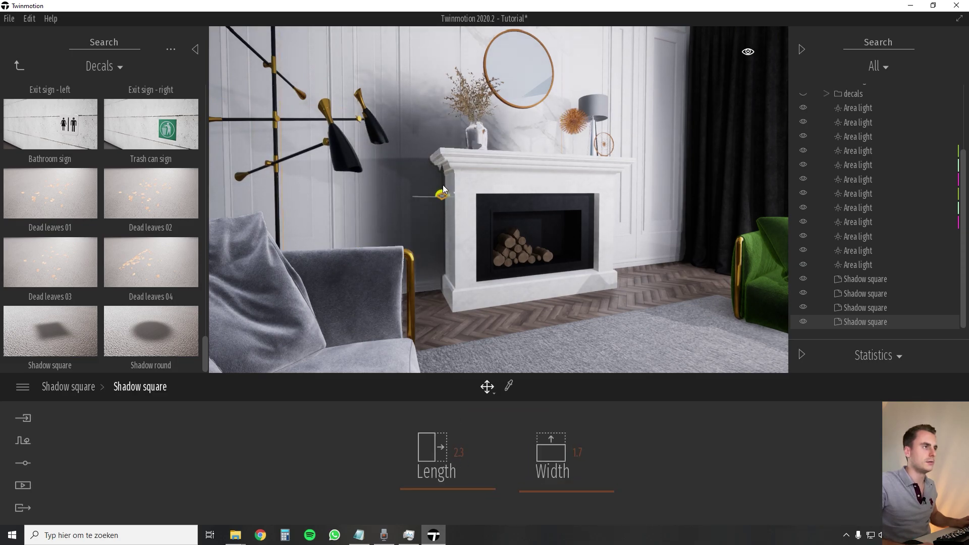
# Lower the fireplace decal, set its opacity to 74%, and shift it slightly sideways beside the fireplace.
pyautogui.moveTo(444, 171); pyautogui.dragTo(442, 202)
pyautogui.click(76, 387)
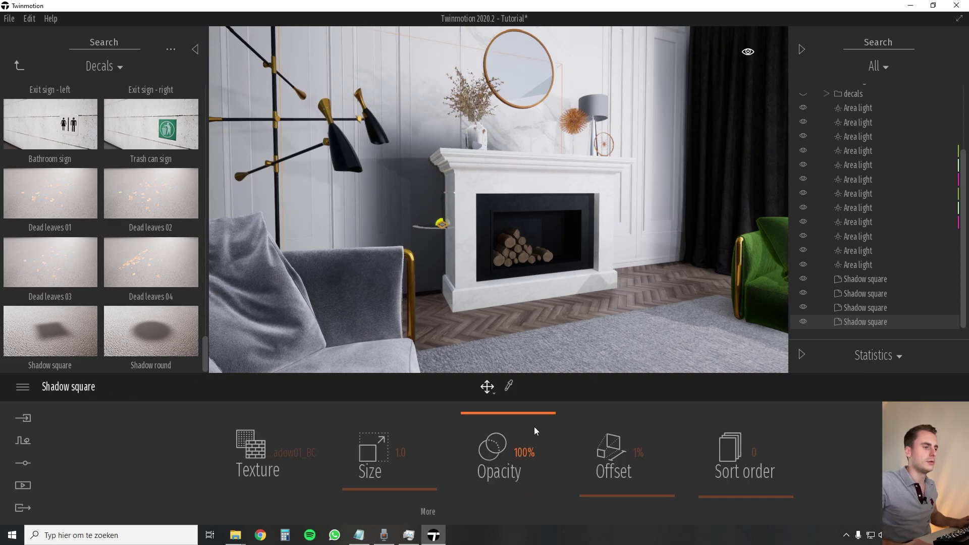
pyautogui.moveTo(534, 426); pyautogui.dragTo(503, 434)
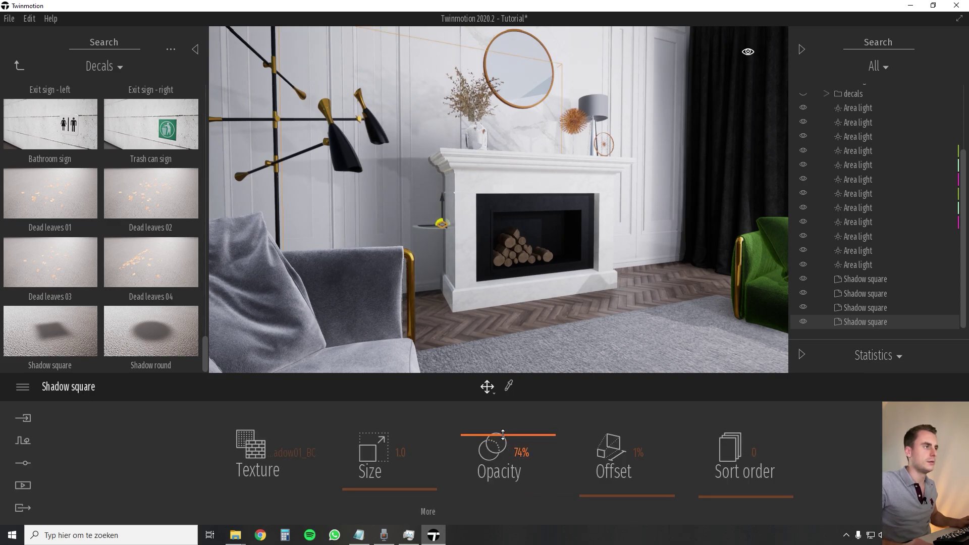
pyautogui.moveTo(505, 304)
pyautogui.mouseDown(button='right')
pyautogui.moveTo(530, 305)
pyautogui.moveTo(504, 305)
pyautogui.mouseUp(button='right')
pyautogui.press('w')
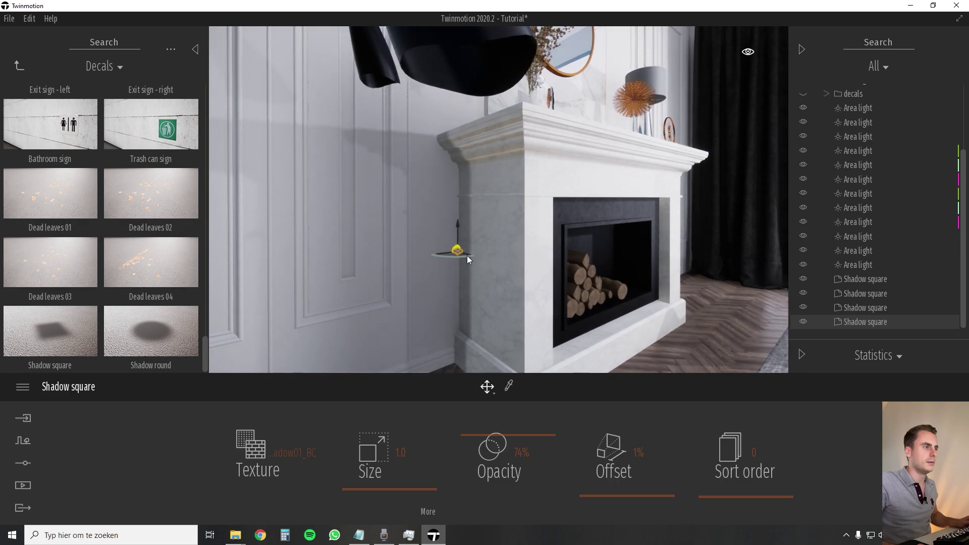
pyautogui.moveTo(468, 255); pyautogui.dragTo(453, 253)
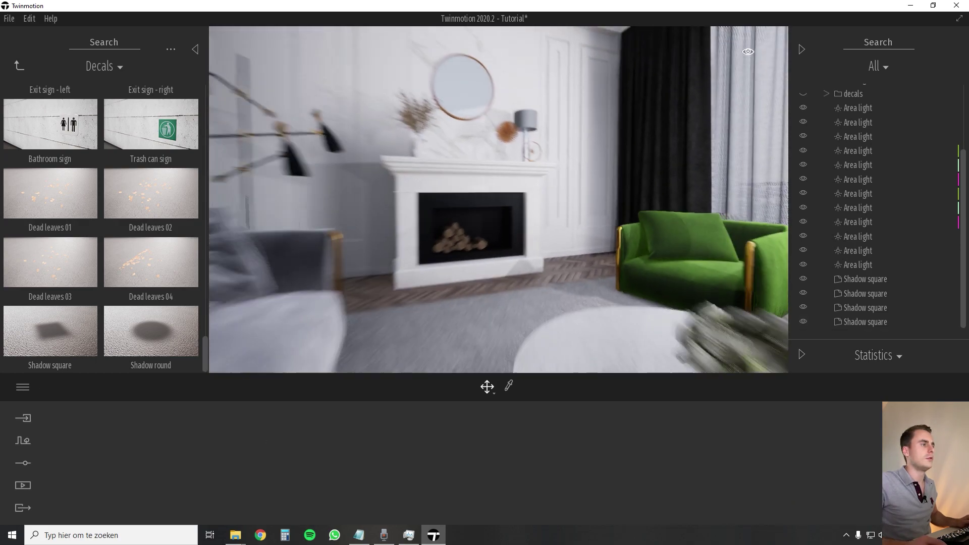
# Place a Shadow square decal on the floor under the white television cabinet.
pyautogui.press('s')
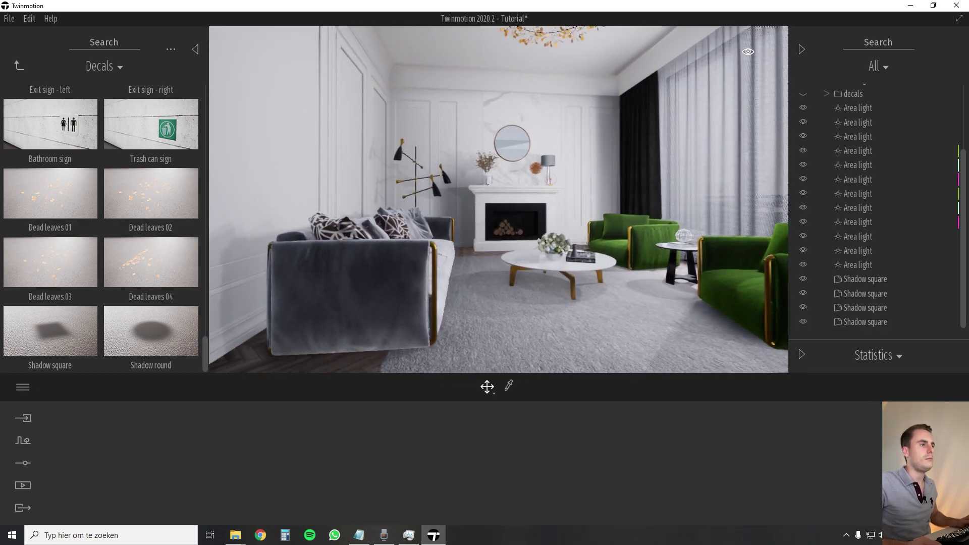
pyautogui.moveTo(505, 272); pyautogui.dragTo(531, 259, button='right')
pyautogui.press('w')
pyautogui.moveTo(579, 287); pyautogui.dragTo(757, 285, button='right')
pyautogui.moveTo(504, 285); pyautogui.dragTo(757, 302, button='right')
pyautogui.press('s')
pyautogui.press('w')
pyautogui.moveTo(42, 331); pyautogui.dragTo(488, 284)
pyautogui.scroll(5, 486, 279)
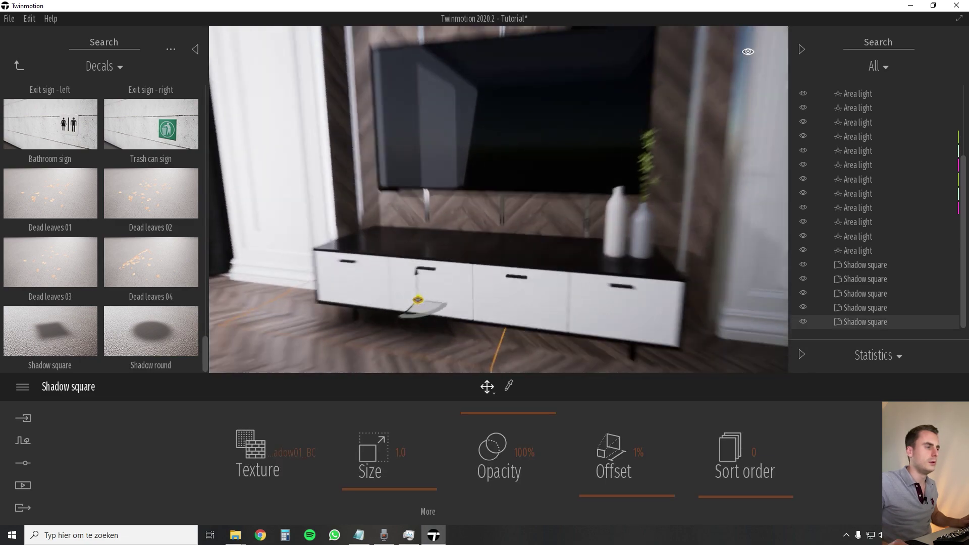
pyautogui.scroll(-3, 407, 280)
# Set the television cabinet decal to length 1.6, width 1.8 and opacity 70%.
pyautogui.click(424, 470)
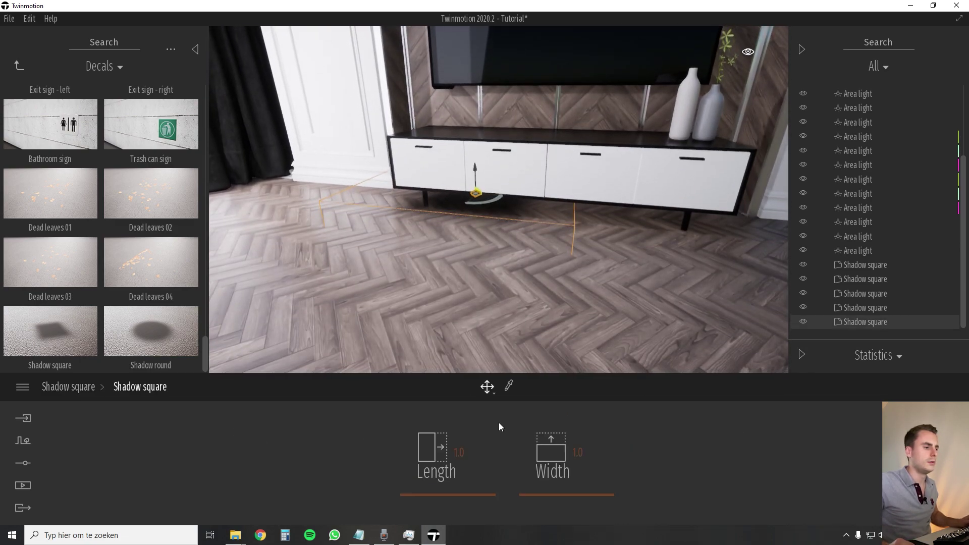
pyautogui.moveTo(459, 498); pyautogui.dragTo(459, 491)
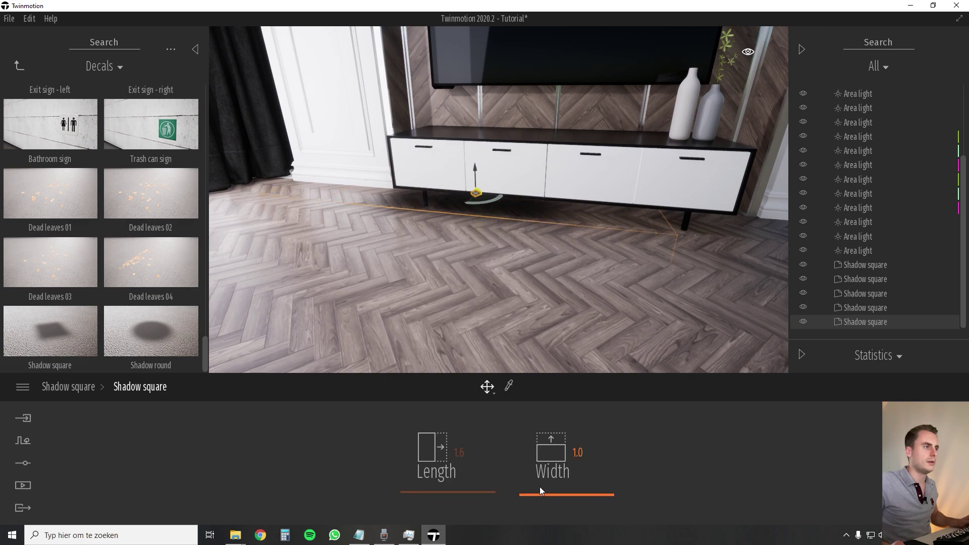
pyautogui.click(548, 492)
pyautogui.click(76, 391)
pyautogui.moveTo(506, 420); pyautogui.dragTo(505, 438)
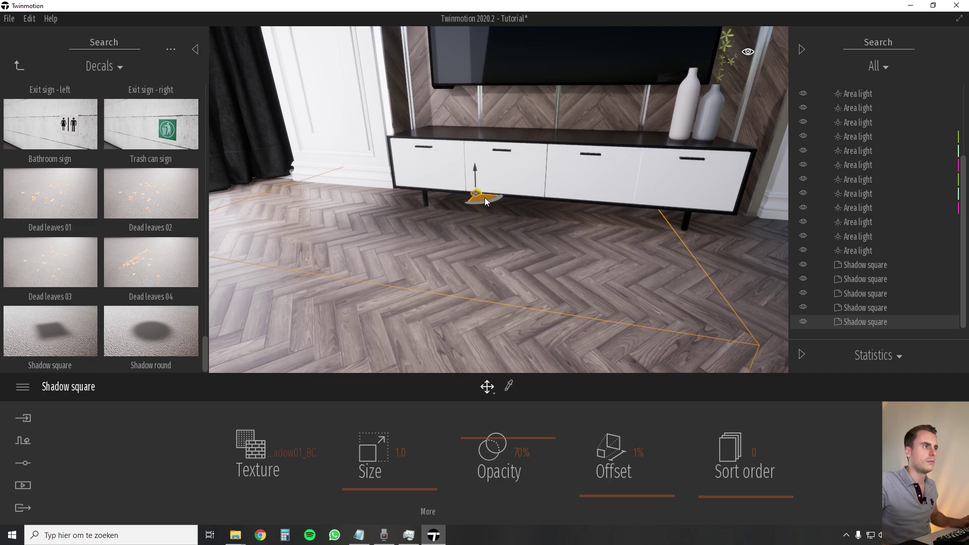
# Shift the television cabinet decal back and toward the cabinet's middle, then set its length to 3.4 and opacity to 54%.
pyautogui.moveTo(484, 198); pyautogui.dragTo(507, 181)
pyautogui.click(437, 488)
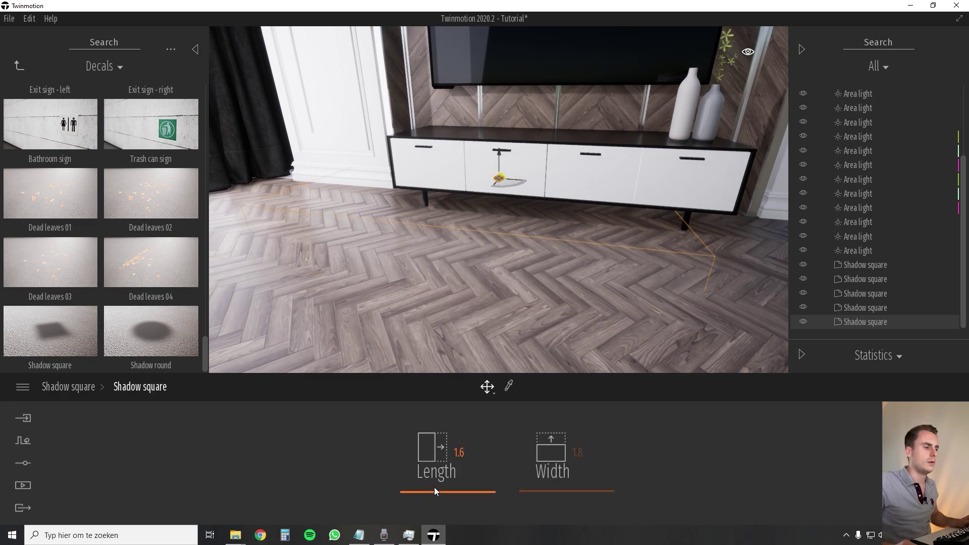
pyautogui.moveTo(432, 492); pyautogui.dragTo(435, 488)
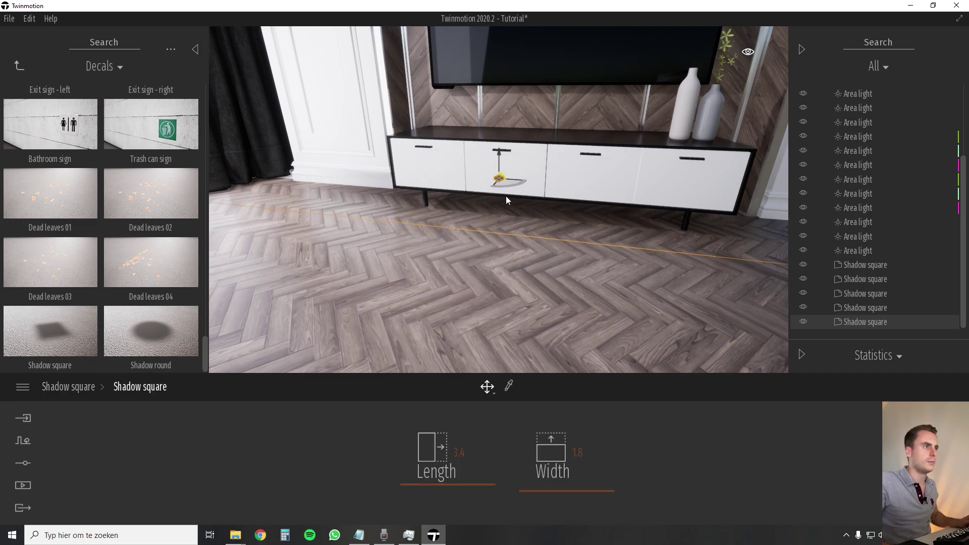
pyautogui.moveTo(514, 180); pyautogui.dragTo(537, 181)
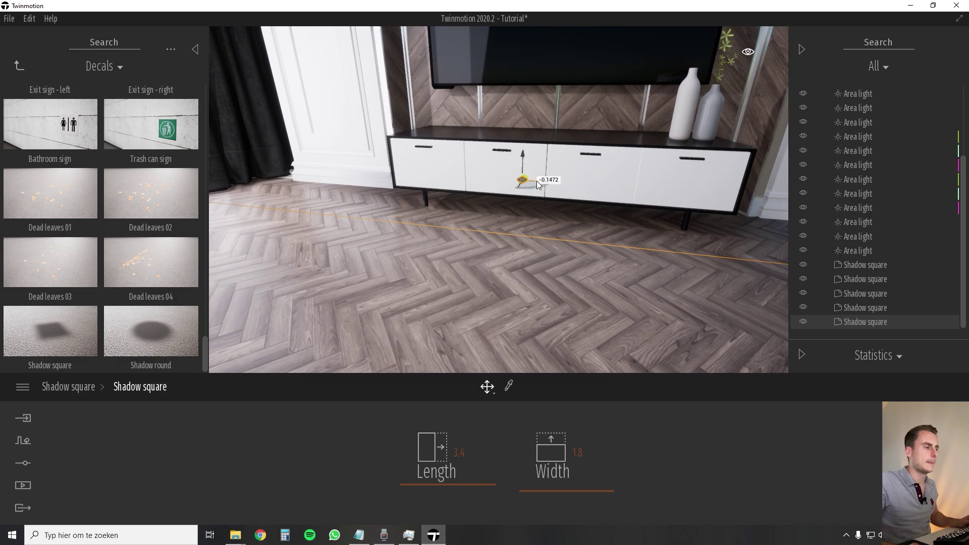
pyautogui.click(59, 394)
pyautogui.moveTo(487, 437); pyautogui.dragTo(488, 451)
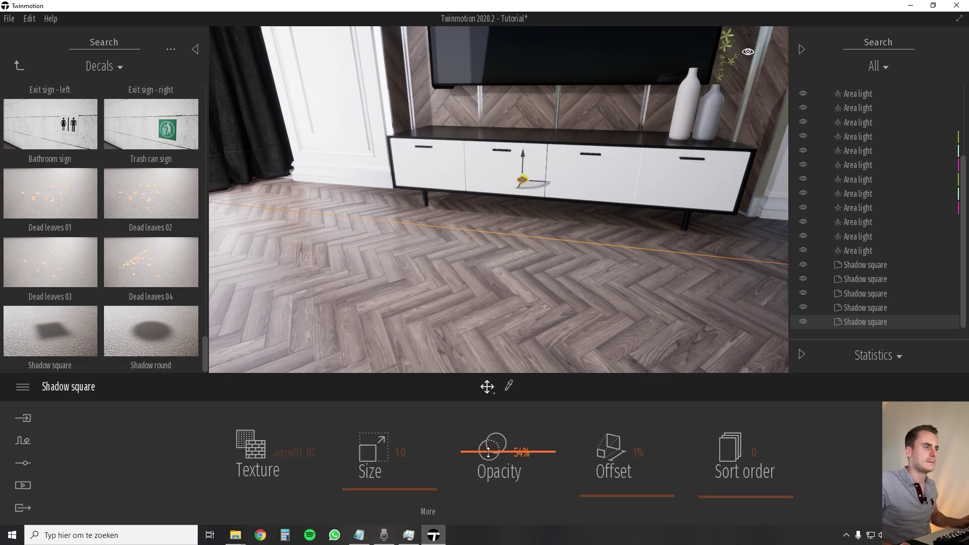
pyautogui.press('s')
pyautogui.moveTo(496, 290); pyautogui.dragTo(454, 281, button='right')
pyautogui.press('Escape')
pyautogui.hotkey('ctrl', 'z')
# Examine the shadow decals' effect on the living room from the fireplace side to the television wall.
pyautogui.press('s')
pyautogui.moveTo(565, 308); pyautogui.dragTo(600, 305, button='right')
pyautogui.press('w')
pyautogui.scroll(-5, 553, 255)
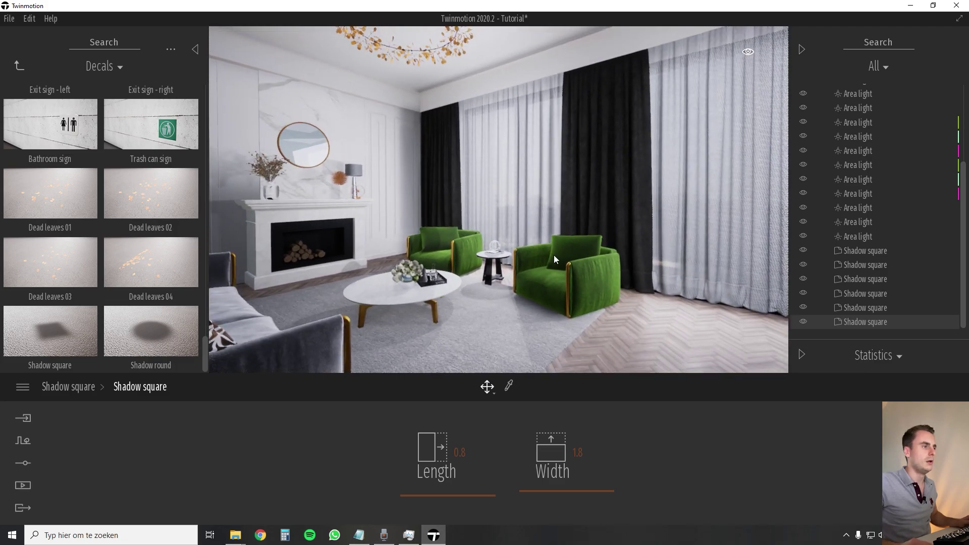
pyautogui.press('s')
pyautogui.moveTo(569, 237); pyautogui.dragTo(561, 237, button='right')
pyautogui.moveTo(561, 187); pyautogui.dragTo(522, 187, button='right')
pyautogui.press('d')
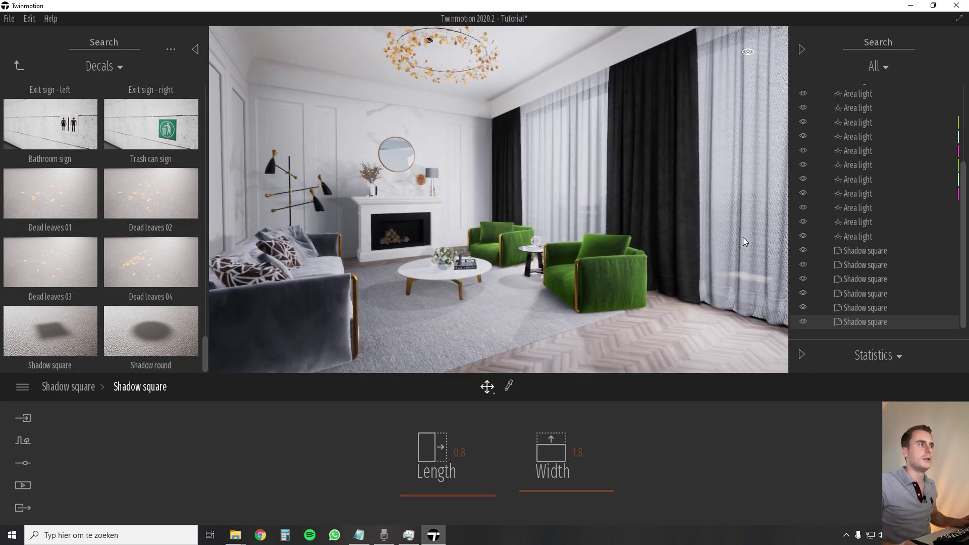
pyautogui.press('w')
pyautogui.scroll(4, 526, 236)
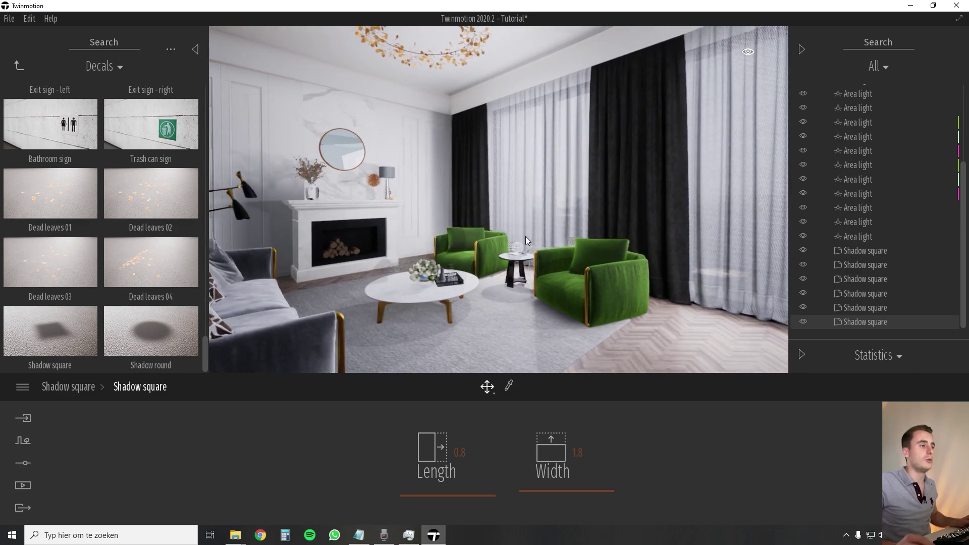
pyautogui.scroll(-1, 526, 236)
pyautogui.keyDown('shift'); pyautogui.moveTo(505, 234); pyautogui.dragTo(666, 234, button='middle'); pyautogui.keyUp('shift')
pyautogui.moveTo(477, 232)
pyautogui.mouseDown(button='right')
pyautogui.moveTo(466, 228)
pyautogui.moveTo(472, 222)
pyautogui.mouseUp(button='right')
pyautogui.scroll(2, 469, 223)
# Delete the six loose Shadow square decals from the scene graph and make the prepared decals folder visible.
pyautogui.click(865, 251)
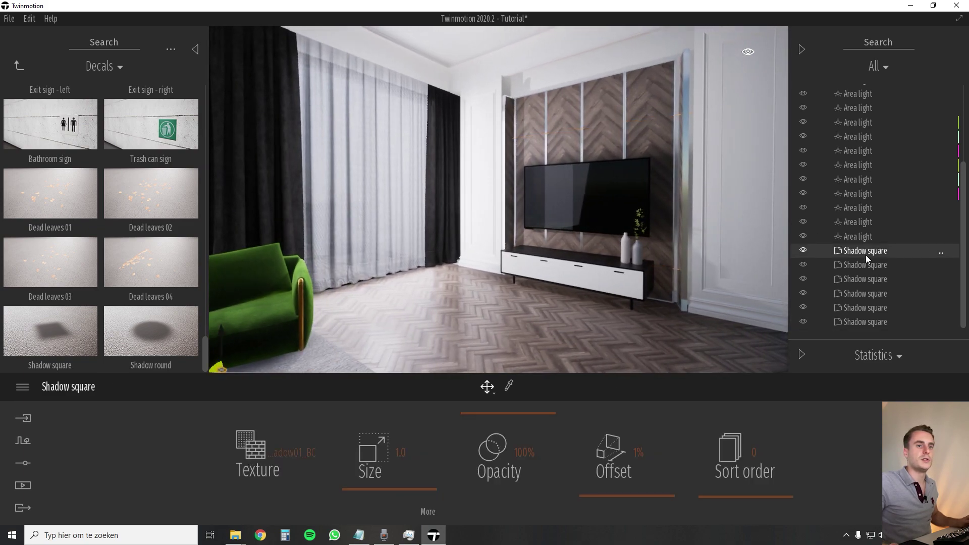
pyautogui.keyDown('shift'); pyautogui.click(860, 326); pyautogui.keyUp('shift')
pyautogui.press('Delete')
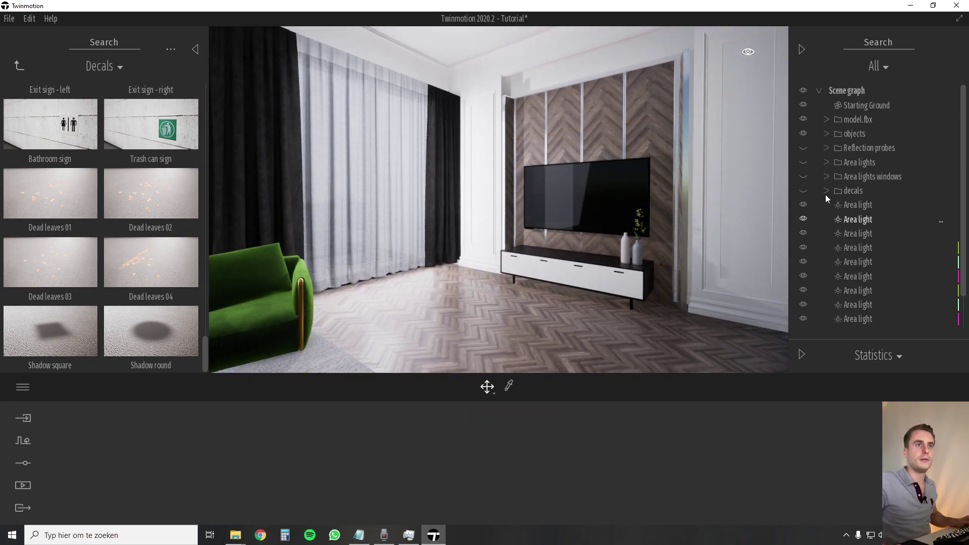
pyautogui.click(803, 191)
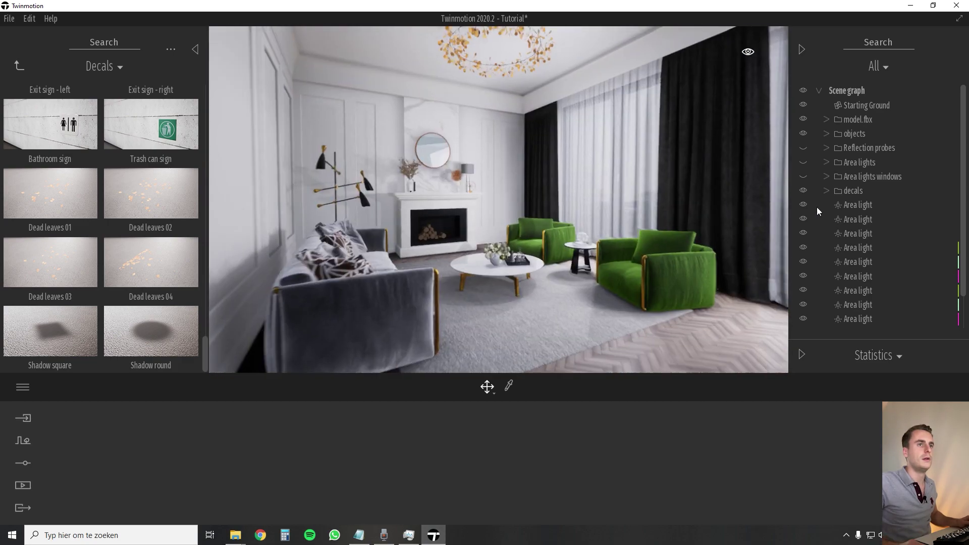
# Toggle the decals folder's visibility to compare the seating area with and without shadow decals.
pyautogui.click(804, 190)
pyautogui.click(804, 190)
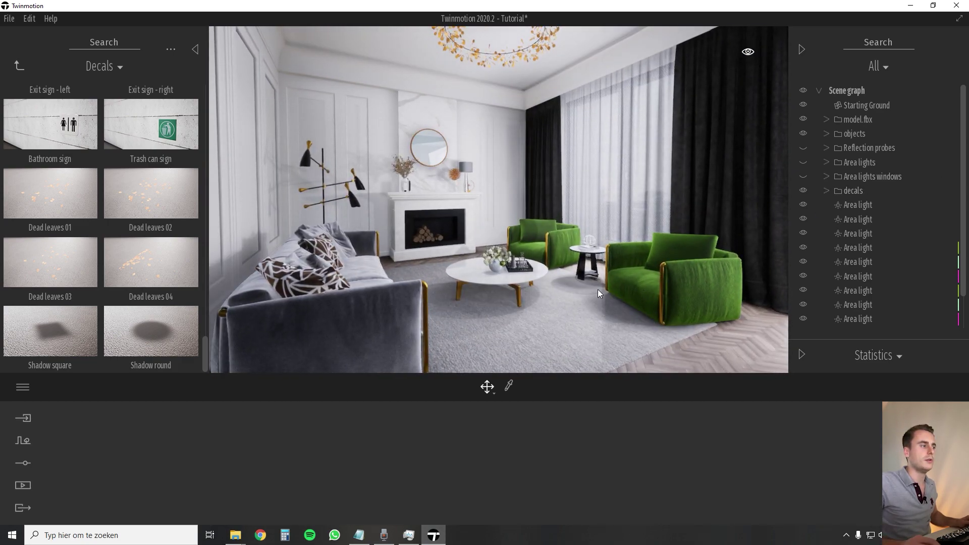
pyautogui.click(803, 191)
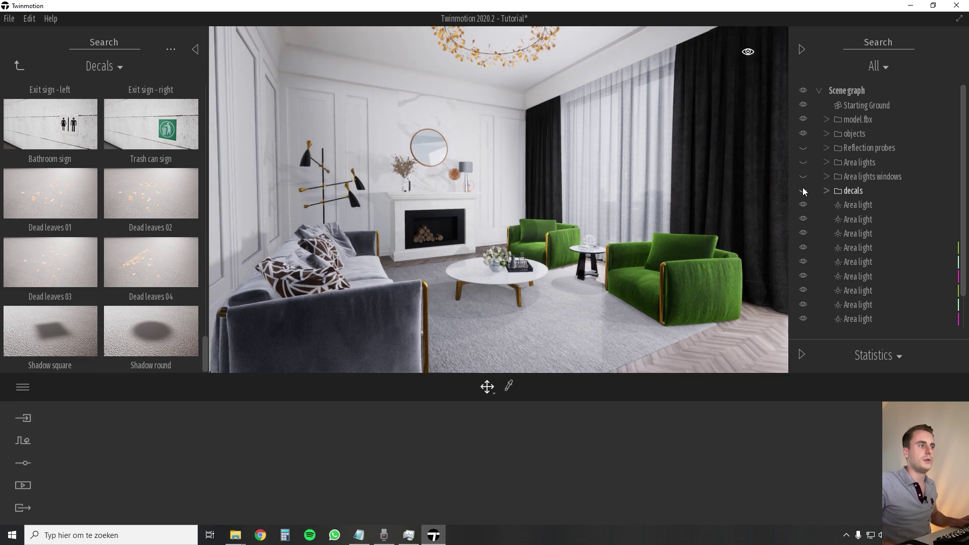
pyautogui.click(804, 191)
pyautogui.click(803, 191)
pyautogui.click(804, 191)
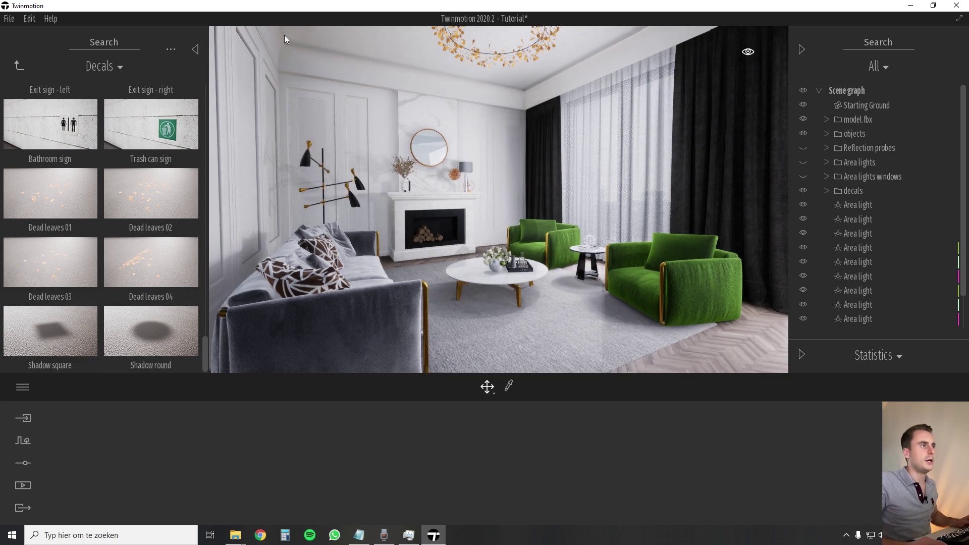
# Toggle the decals folder off and on while facing the television wall to compare its shadows.
pyautogui.moveTo(343, 98); pyautogui.dragTo(645, 221, button='right')
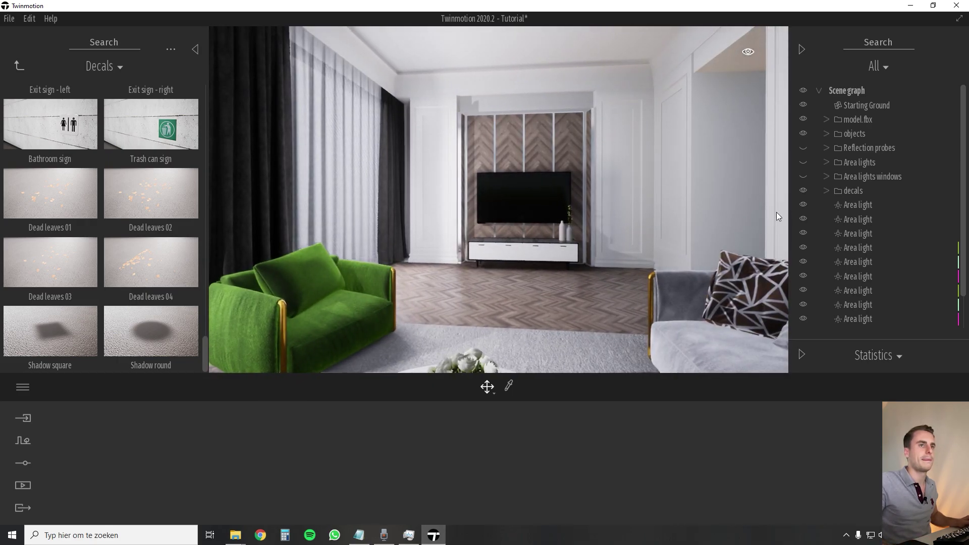
pyautogui.click(804, 191)
pyautogui.click(804, 191)
pyautogui.click(803, 190)
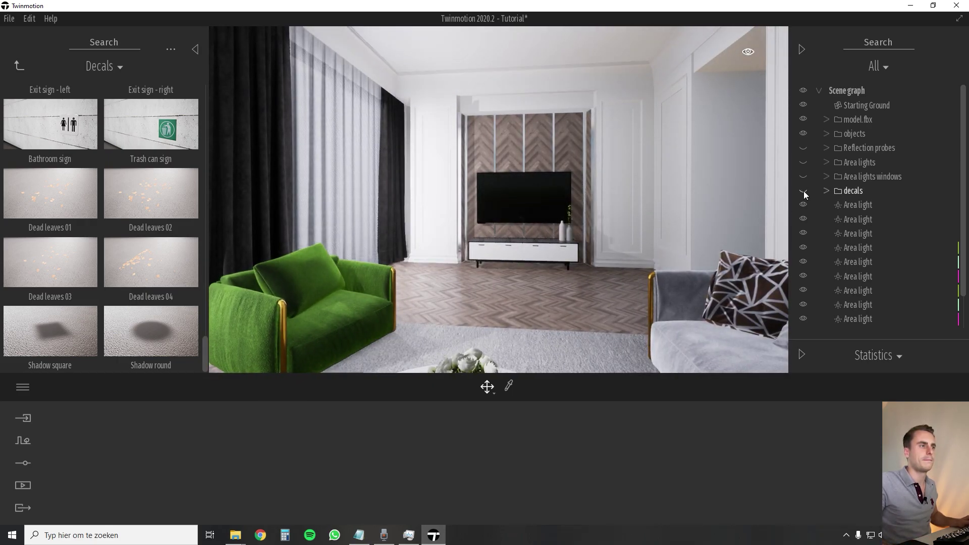
pyautogui.click(803, 190)
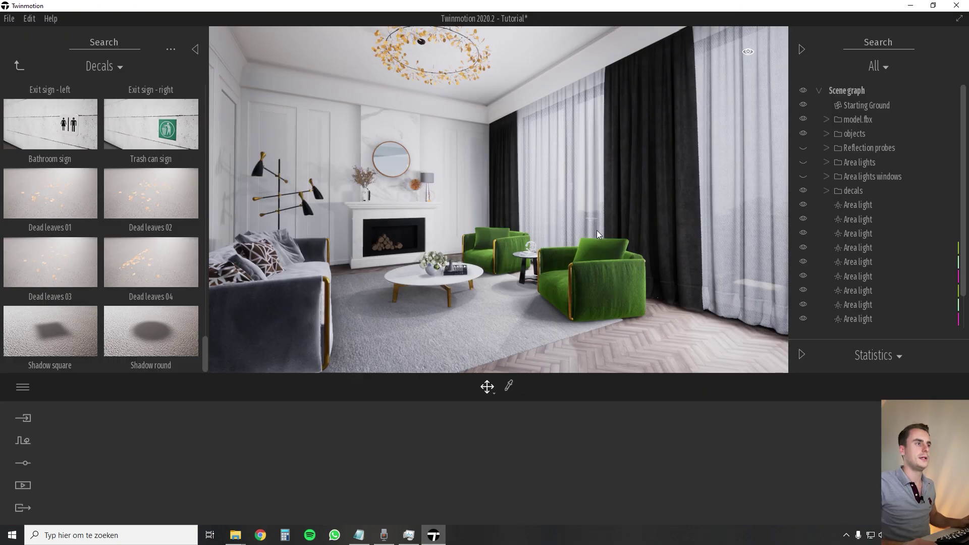
pyautogui.press('w')
pyautogui.moveTo(596, 230); pyautogui.dragTo(581, 225, button='right')
pyautogui.press('s')
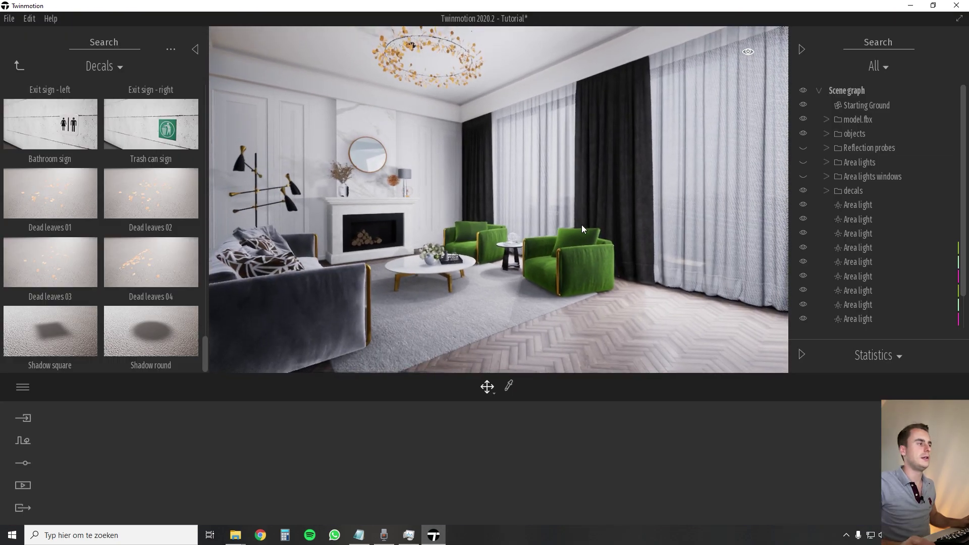
pyautogui.scroll(3, 581, 225)
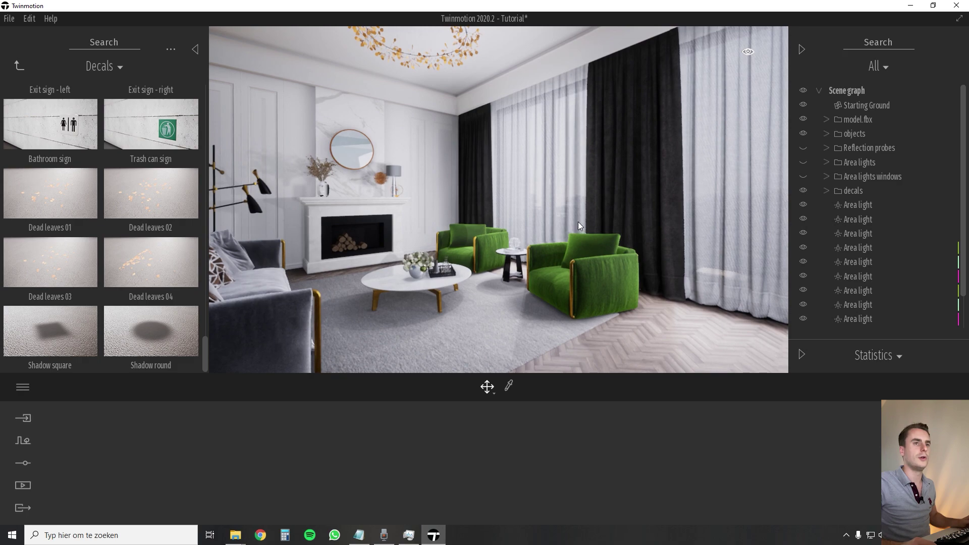
pyautogui.moveTo(577, 222); pyautogui.dragTo(579, 221, button='right')
pyautogui.press('s')
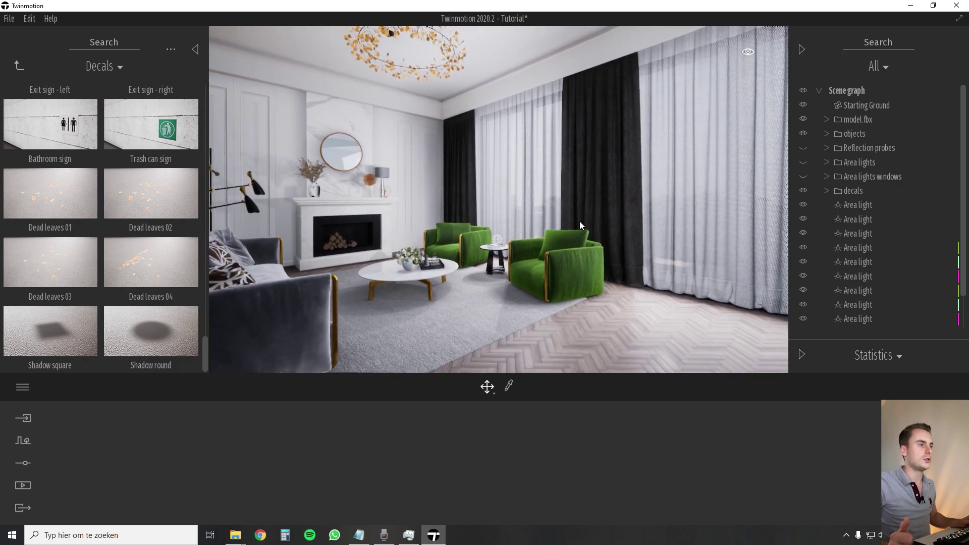